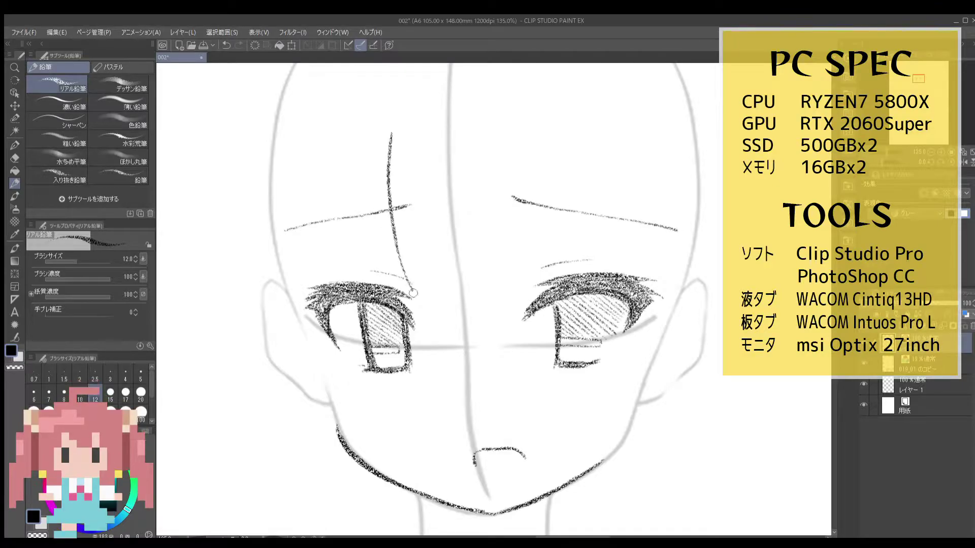
Step: Sketch the pointed bangs across the forehead and the side strands framing both cheeks
mouse_move(288, 336)
left_mouse_down()
mouse_move(407, 336)
mouse_move(407, 270)
mouse_move(229, 229)
left_mouse_up()
left_click_drag(439, 214, 385, 335)
left_click_drag(605, 238, 563, 330)
left_click_drag(629, 318, 527, 358)
left_click_drag(445, 439, 466, 327)
Step: Select the head guide lines on the 019_01 copy layer with the selection pen and paste them onto their own layer
key("m")
key("alt+[")
left_click_drag(324, 299, 356, 183)
key("ctrl+minus")
left_click_drag(457, 304, 498, 285)
mouse_move(513, 243)
left_mouse_down()
mouse_move(556, 218)
mouse_move(562, 391)
left_mouse_up()
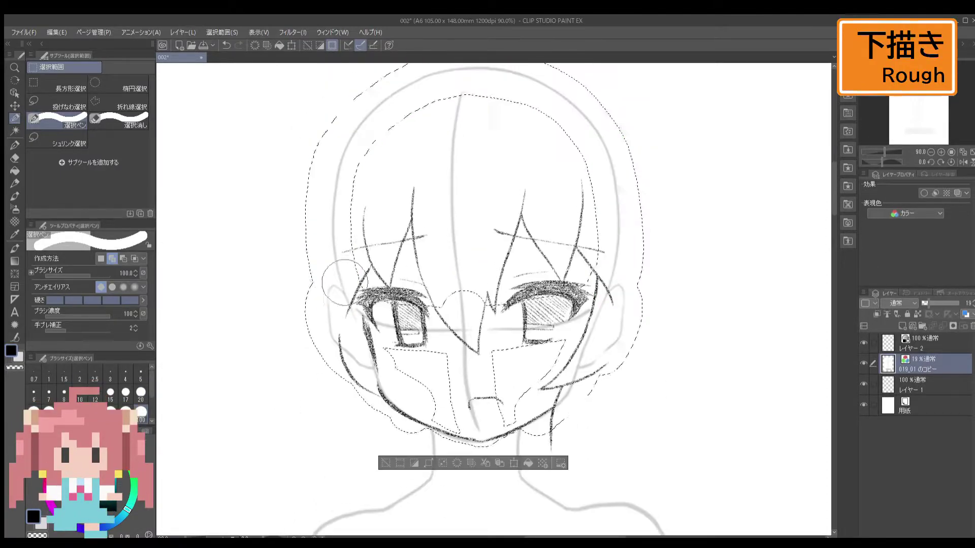
key("ctrl+d")
key("ctrl+v")
key("alt+]")
Step: Nudge the face sketch on layer 2 slightly to correct its position over the neck
key("k")
key("ctrl+minus")
key("ctrl+minus")
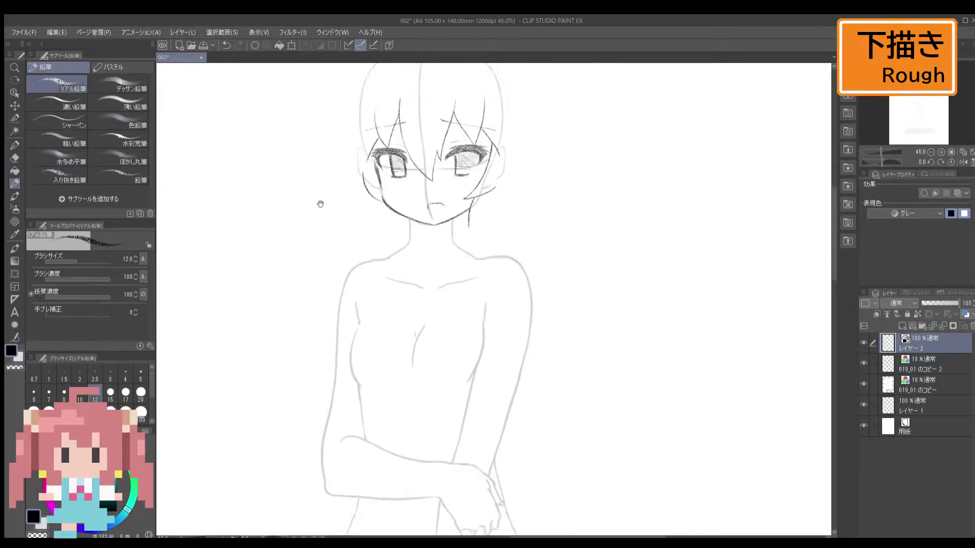
left_click_drag(307, 255, 288, 265)
Step: Sketch the outer outline of the bob hair over the crown and down the left side of the head
key("p")
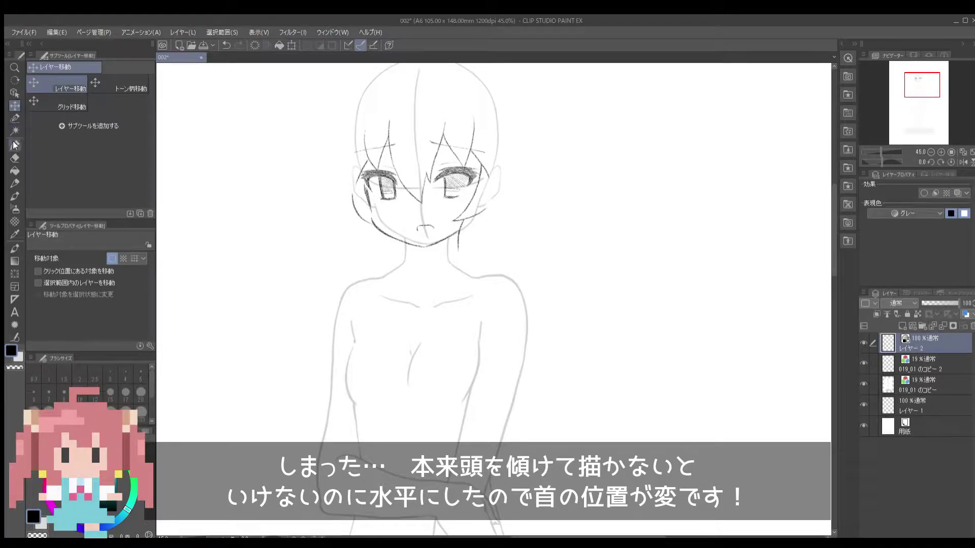
key("ctrl+plus")
key("ctrl+plus")
mouse_move(468, 158)
left_mouse_down()
mouse_move(442, 168)
mouse_move(424, 305)
left_mouse_up()
scroll(457, 228, "down", 2)
left_click_drag(675, 132, 429, 197)
scroll(457, 229, "down", 2)
mouse_move(446, 155)
left_mouse_down()
mouse_move(408, 305)
mouse_move(414, 339)
left_mouse_up()
Step: Sketch the bob's right side with pointed lower tips, plus the inner hair edges beside the neck
scroll(456, 229, "up", 2)
left_click_drag(614, 185, 553, 364)
scroll(457, 228, "down", 2)
left_click_drag(627, 277, 601, 335)
left_click_drag(608, 286, 537, 372)
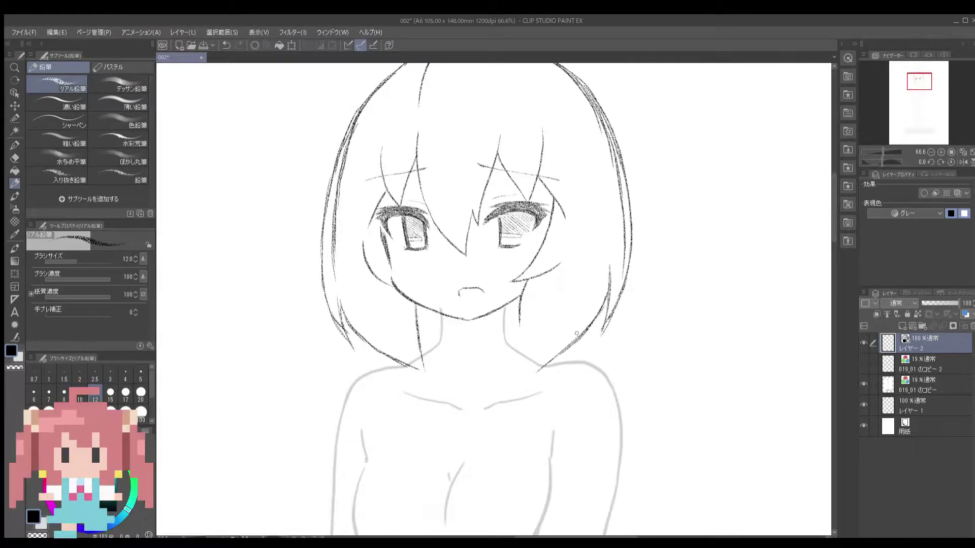
left_click_drag(425, 360, 421, 375)
left_click_drag(524, 336, 520, 376)
Step: Erase the doubled strokes on the right side of the hair outline and redraw the crown lines
key("e")
scroll(565, 96, "down", 1)
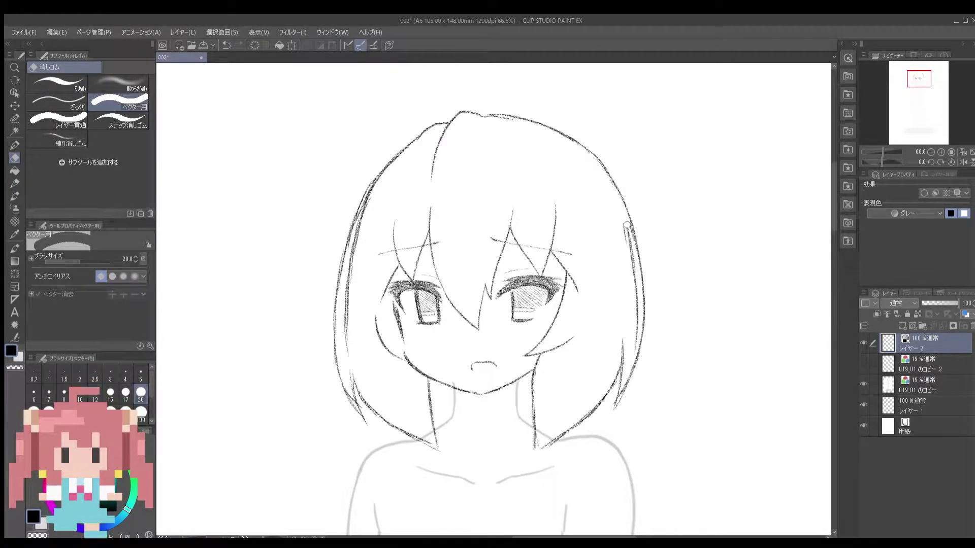
left_click_drag(614, 193, 624, 345)
key("p")
mouse_move(558, 152)
left_mouse_down()
mouse_move(399, 179)
mouse_move(360, 148)
left_mouse_up()
left_click_drag(524, 233, 655, 263)
left_click_drag(495, 181, 426, 226)
Step: Clean up the remaining overlapping outline strokes with the vector eraser and redraw the hair's lower right edge
key("e")
mouse_move(495, 182)
left_mouse_down()
mouse_move(602, 205)
mouse_move(660, 330)
left_mouse_up()
left_click_drag(485, 187, 561, 175)
scroll(475, 278, "down", 2)
key("p")
mouse_move(630, 206)
left_mouse_down()
mouse_move(626, 339)
mouse_move(570, 381)
mouse_move(580, 351)
left_mouse_up()
key("e")
key("p")
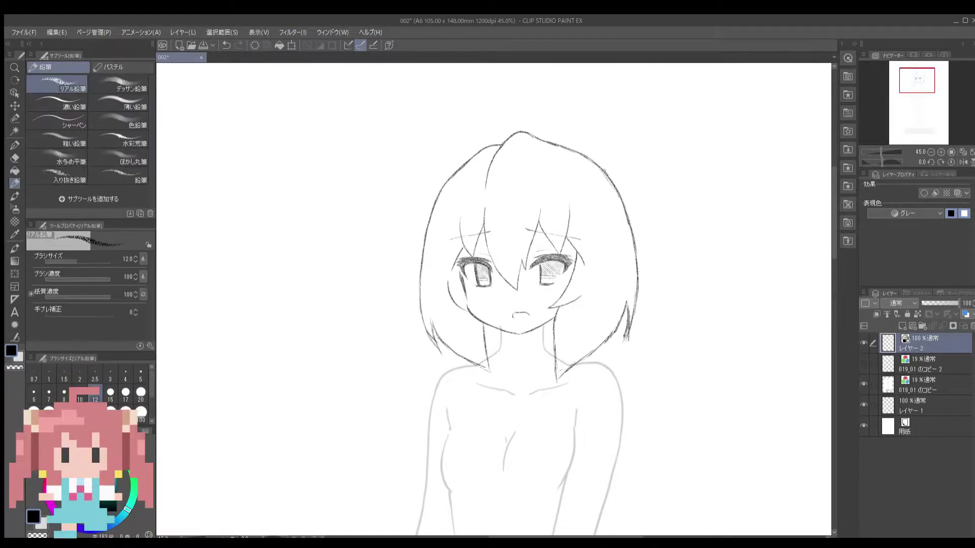
Step: Sketch an animal ear on each side of the head and hatch the inside of both ears
scroll(352, 285, "down", 4)
key("k")
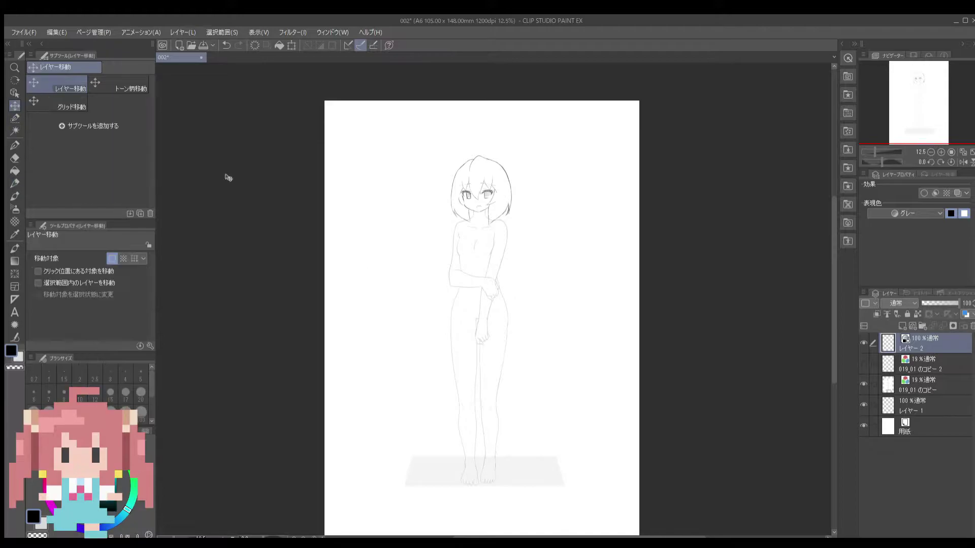
scroll(447, 287, "up", 2)
key("p")
scroll(519, 261, "up", 3)
scroll(519, 262, "down", 2)
scroll(519, 261, "up", 3)
scroll(513, 225, "down", 2)
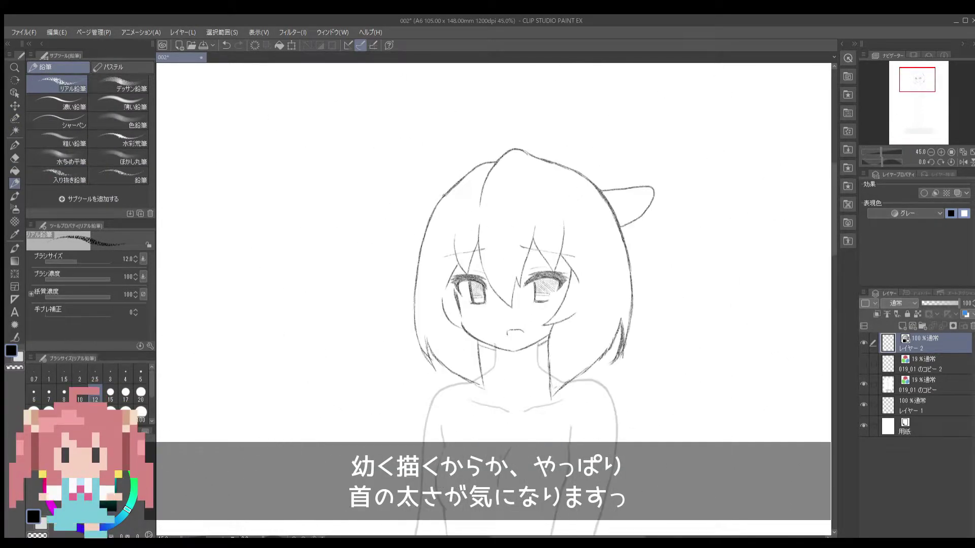
scroll(648, 183, "up", 1)
left_click_drag(638, 191, 617, 202)
left_click_drag(323, 181, 334, 220)
Step: Sketch jagged inner strands on the right side of the bob and hatch the hair behind them
left_click_drag(569, 244, 556, 200)
mouse_move(586, 163)
left_mouse_down()
mouse_move(553, 208)
mouse_move(561, 190)
left_mouse_up()
mouse_move(596, 175)
left_mouse_down()
mouse_move(558, 223)
mouse_move(564, 330)
left_mouse_up()
left_click_drag(589, 264, 576, 223)
mouse_move(604, 137)
left_mouse_down()
mouse_move(553, 223)
mouse_move(594, 172)
left_mouse_up()
left_click_drag(577, 223, 583, 194)
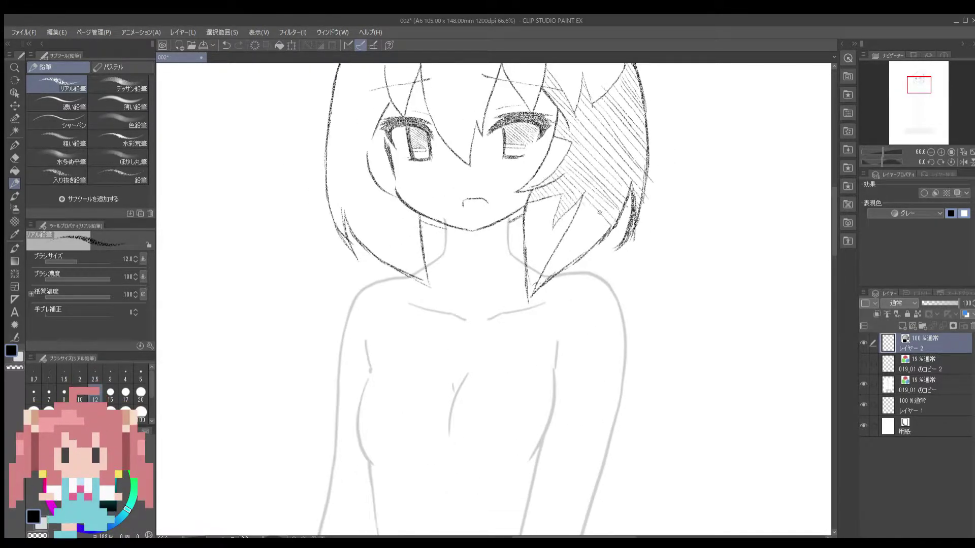
Step: Hatch the shaded areas of the lower right hair, the bangs and the inner left strand
left_click_drag(558, 257, 592, 290)
mouse_move(506, 125)
left_mouse_down()
mouse_move(580, 231)
mouse_move(574, 238)
left_mouse_up()
left_click_drag(564, 188, 534, 185)
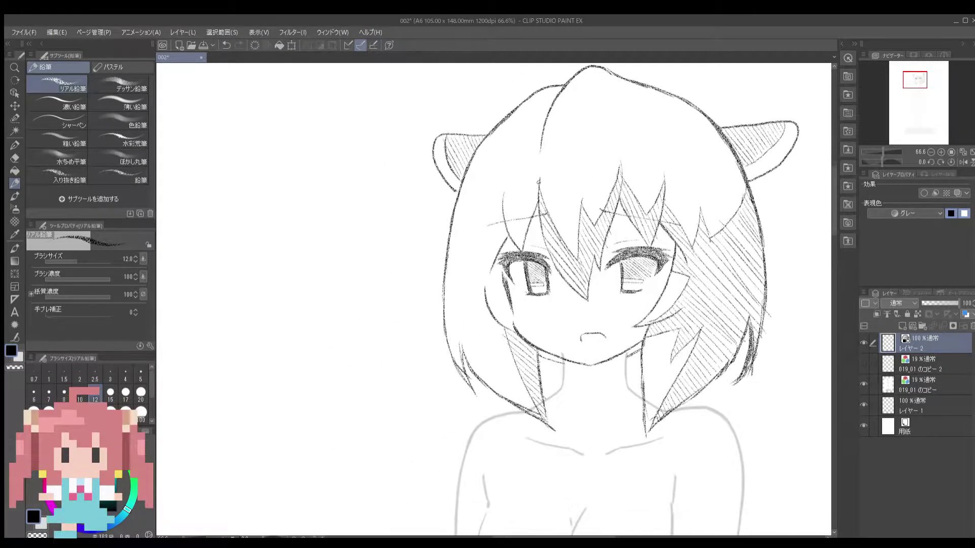
left_click_drag(515, 220, 396, 279)
Step: Draw the narrow neck and a rounded two-part collar, and hatch the shadow under the chin
scroll(441, 244, "up", 3)
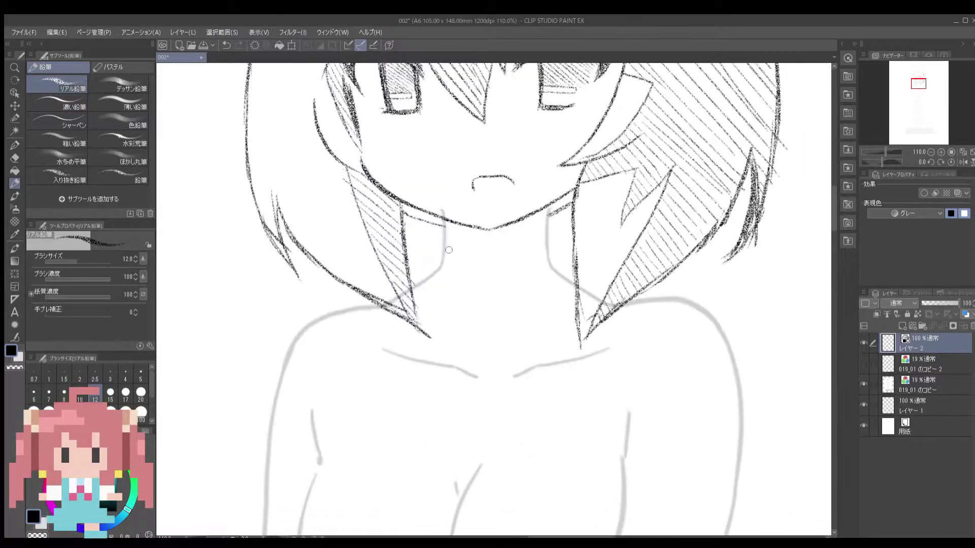
scroll(521, 329, "down", 2)
left_click_drag(520, 329, 565, 328)
scroll(598, 255, "up", 3)
left_click_drag(569, 271, 505, 274)
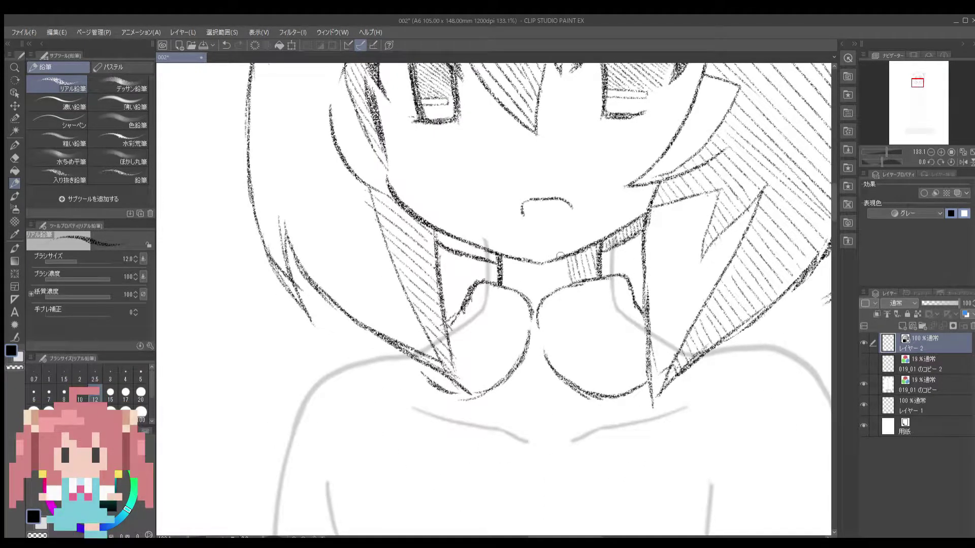
Step: Sketch a hatched bow below the collar and the bodice side lines running from the shoulders past the bust
left_click_drag(447, 314, 456, 528)
scroll(457, 528, "down", 3)
mouse_move(528, 386)
left_mouse_down()
mouse_move(527, 193)
mouse_move(512, 175)
mouse_move(487, 221)
left_mouse_up()
scroll(527, 174, "up", 2)
scroll(487, 221, "down", 3)
scroll(487, 221, "up", 2)
left_click_drag(588, 175, 571, 259)
left_click_drag(417, 264, 461, 221)
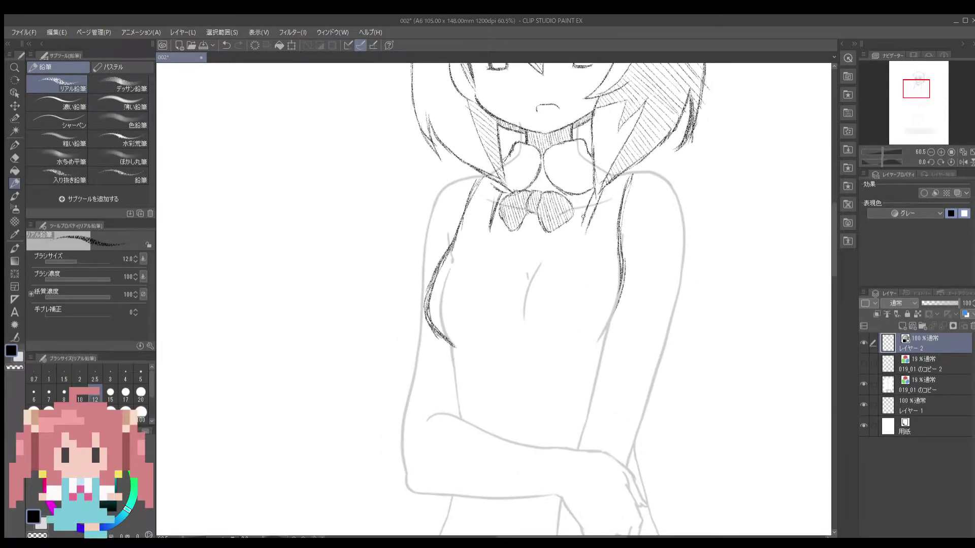
Step: Draw the square neckline panel around the bow and a hatched shadow band under the bust
left_click_drag(584, 219, 486, 235)
scroll(487, 235, "up", 1)
mouse_move(620, 290)
left_mouse_down()
mouse_move(621, 265)
mouse_move(466, 246)
left_mouse_up()
left_click_drag(456, 244, 487, 295)
left_click_drag(559, 284, 559, 193)
left_click_drag(619, 147, 583, 183)
left_click_drag(579, 147, 479, 190)
left_click_drag(482, 142, 439, 189)
scroll(430, 341, "down", 3)
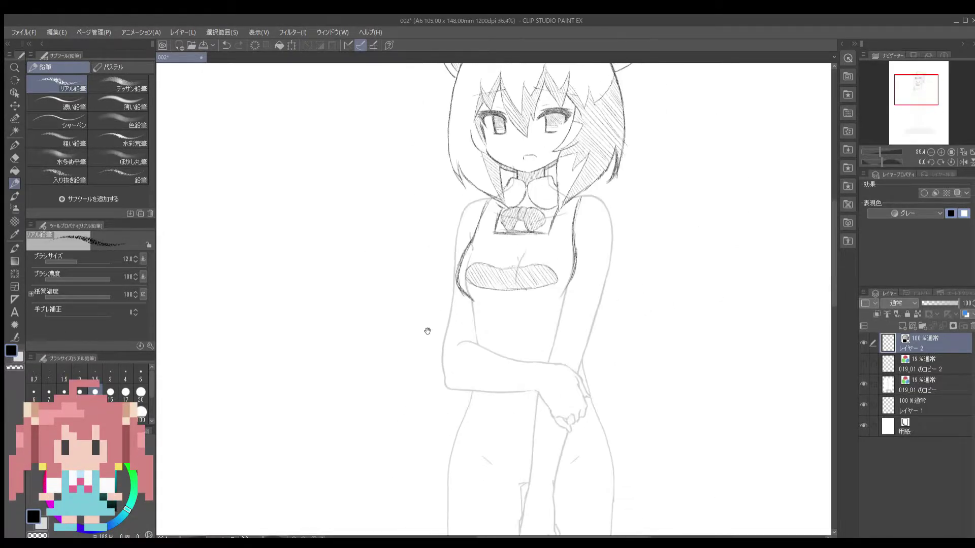
Step: Sketch the puffed short sleeve with its cuff on the right shoulder of the figure
scroll(429, 342, "up", 3)
scroll(430, 342, "down", 1)
left_click_drag(584, 189, 585, 314)
left_click_drag(589, 217, 583, 195)
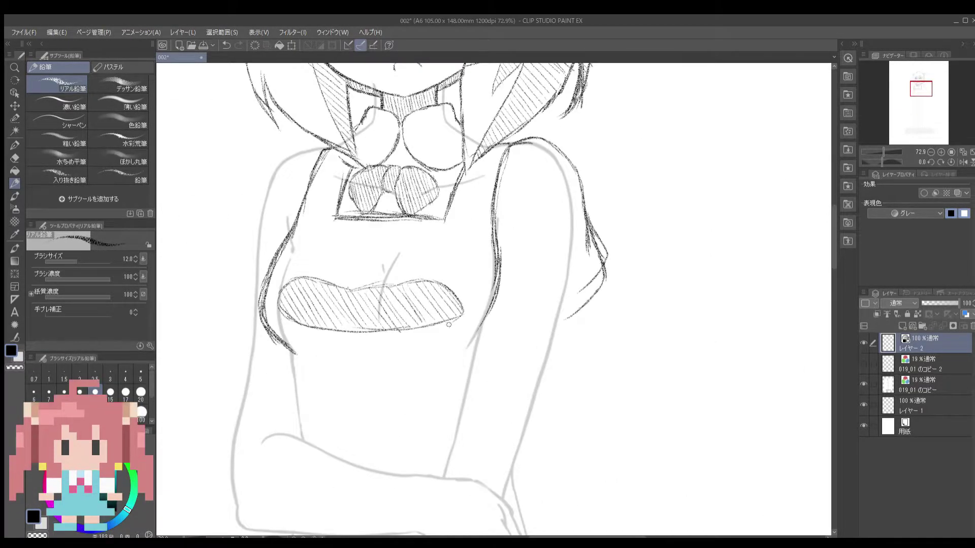
scroll(487, 300, "down", 1)
scroll(429, 255, "up", 1)
mouse_move(536, 234)
left_mouse_down()
mouse_move(495, 219)
mouse_move(462, 239)
mouse_move(439, 274)
left_mouse_up()
Step: Trace the hanging arm from the sleeve cuff past the crossing hand down to the clenched fist
left_click_drag(457, 330, 507, 200)
left_click_drag(498, 140, 454, 298)
left_click_drag(573, 194, 529, 324)
mouse_move(457, 355)
left_mouse_down()
mouse_move(498, 217)
mouse_move(459, 379)
left_mouse_up()
left_click_drag(546, 320, 534, 369)
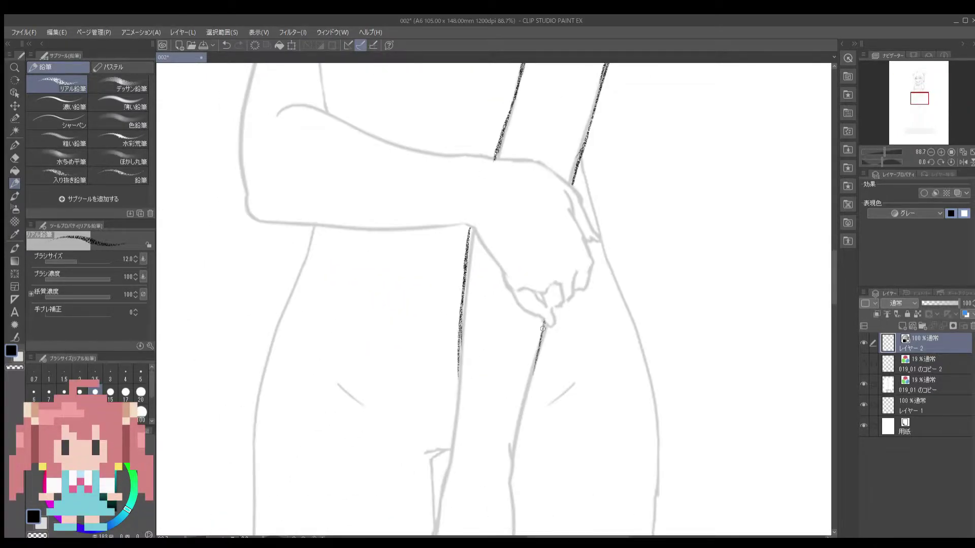
scroll(534, 369, "down", 5)
left_click_drag(526, 64, 492, 238)
left_click_drag(585, 81, 578, 216)
scroll(559, 229, "down", 3)
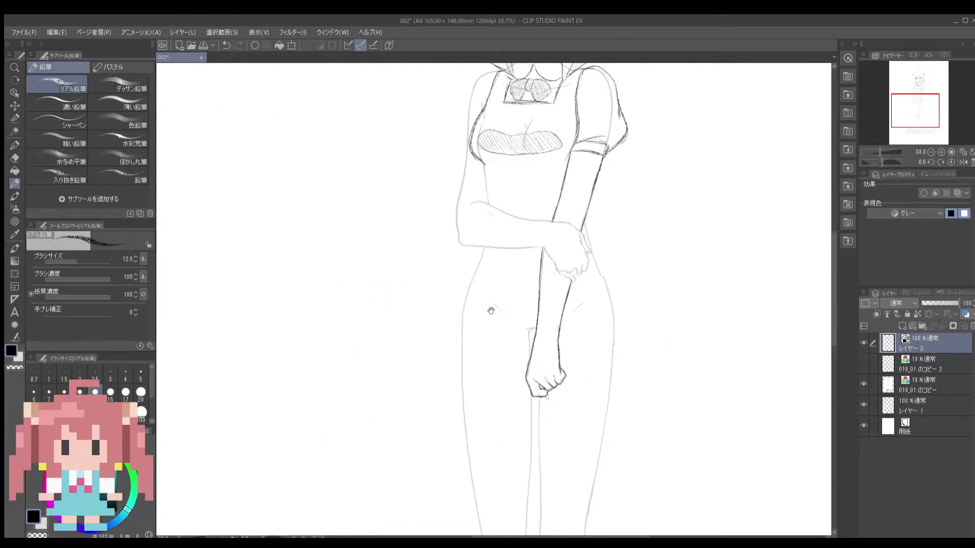
Step: Outline the left puffed sleeve, thicken the right sleeve's edge, and hatch the fold shading on both sleeves
scroll(381, 277, "up", 3)
scroll(382, 277, "up", 1)
left_click_drag(597, 269, 637, 239)
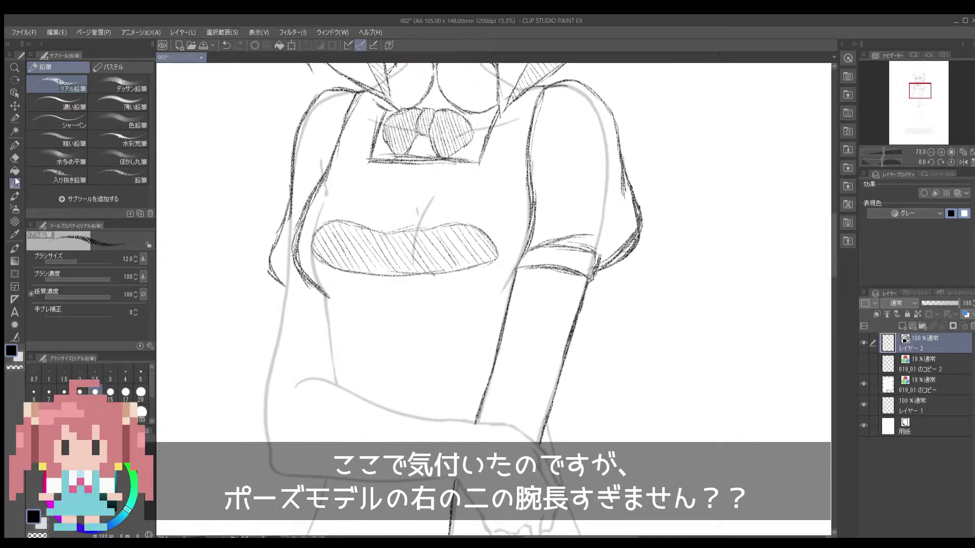
left_click_drag(625, 172, 637, 243)
left_click_drag(579, 126, 609, 208)
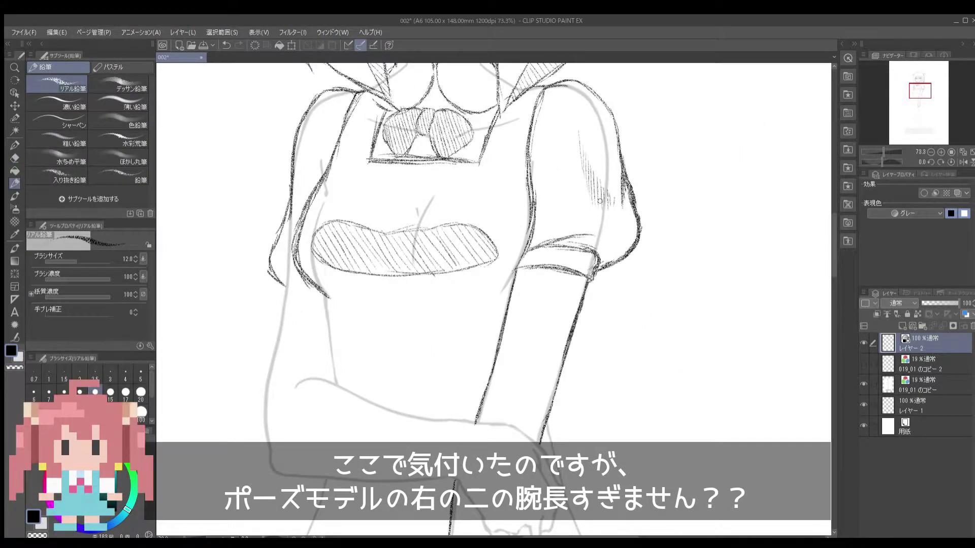
left_click_drag(295, 278, 404, 223)
Step: Draw the crossed arm with a shorter upper arm, setting the elbow above the guide, and trace its gripping hand
scroll(498, 300, "up", 2)
scroll(498, 300, "down", 2)
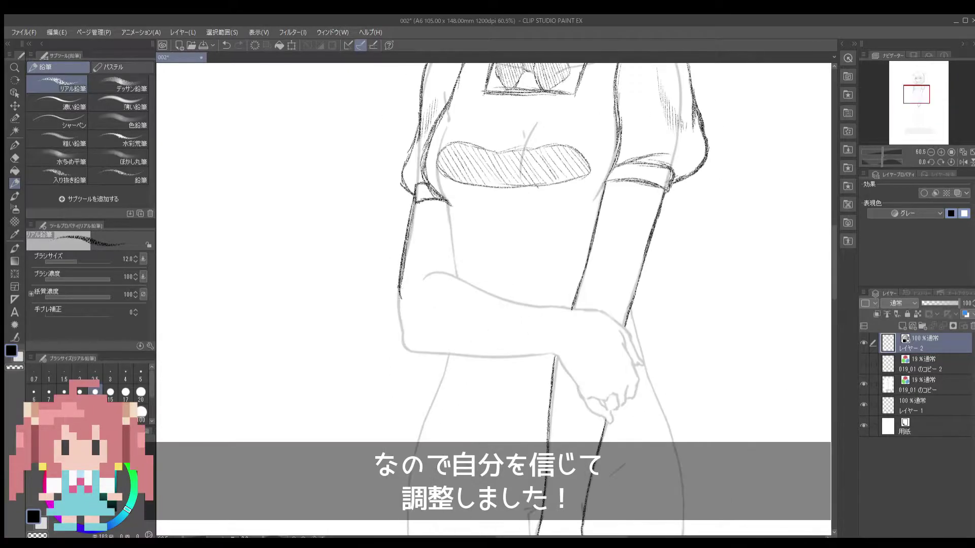
left_click_drag(463, 264, 621, 316)
left_click_drag(407, 316, 510, 345)
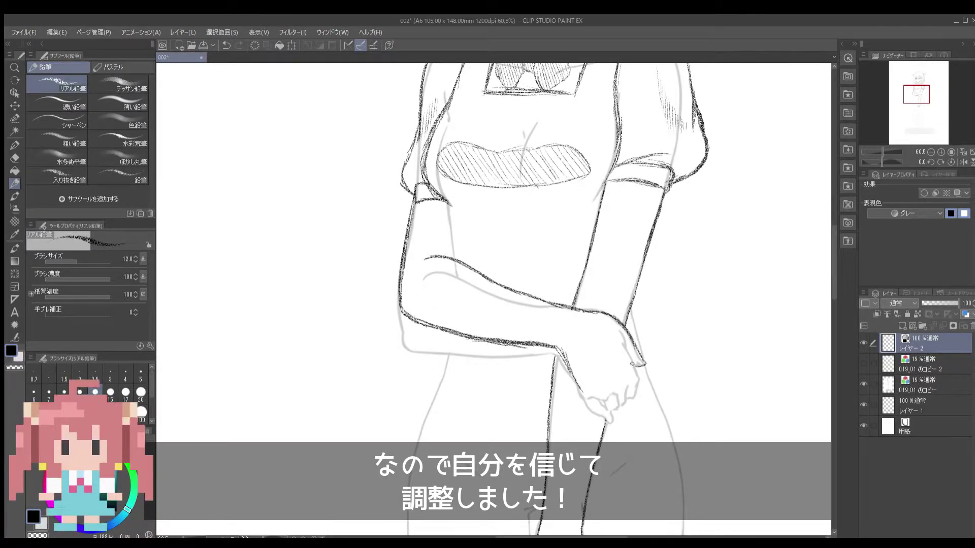
scroll(495, 299, "down", 3)
scroll(530, 173, "down", 3)
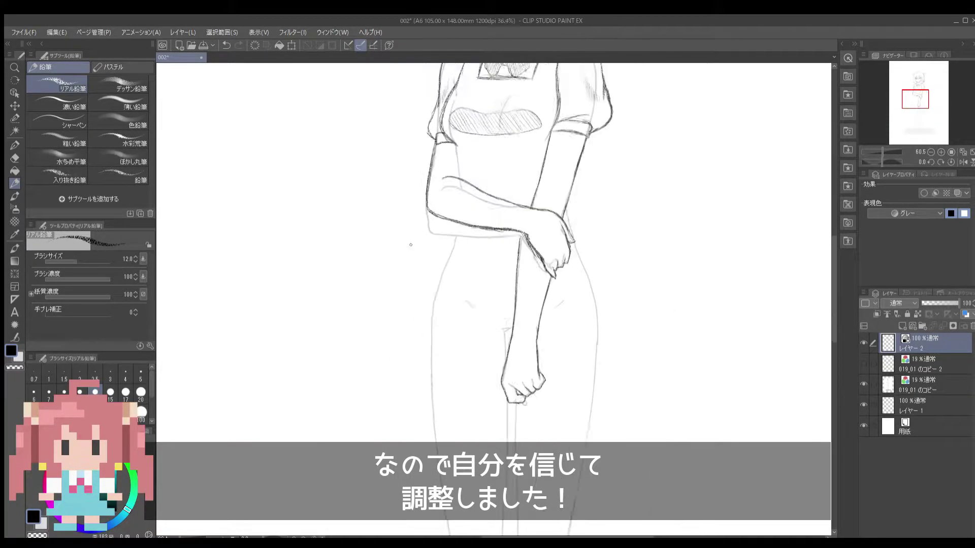
Step: Sketch the waist lines below the bust and the flared outer contour over both hips
scroll(530, 172, "up", 3)
scroll(530, 173, "down", 4)
scroll(530, 173, "up", 4)
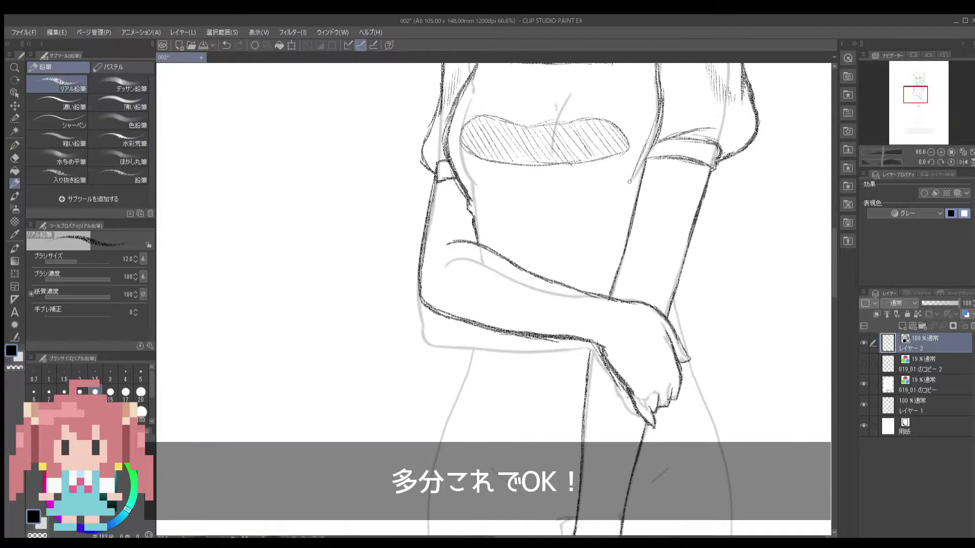
scroll(431, 384, "down", 3)
left_click_drag(431, 384, 431, 267)
scroll(431, 267, "down", 2)
scroll(431, 267, "up", 3)
left_click_drag(318, 347, 430, 382)
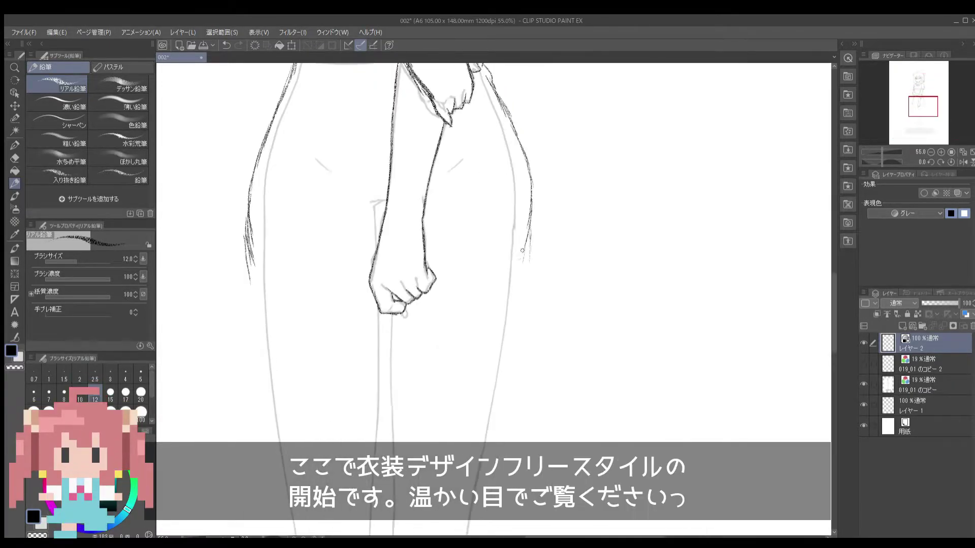
Step: Draw the curved hems of the shorts on both legs and hatch the folds at the crotch
left_click_drag(248, 284, 363, 269)
left_click_drag(437, 279, 519, 260)
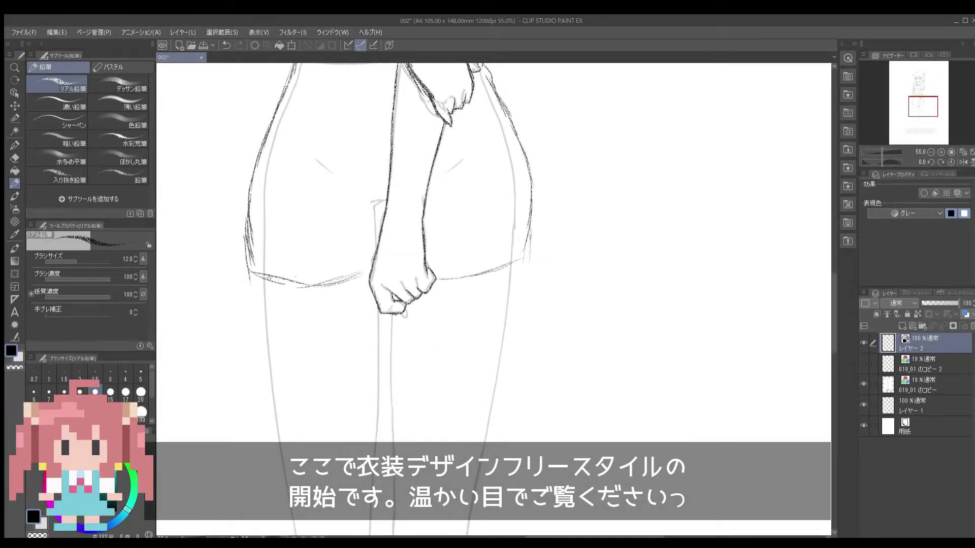
scroll(494, 299, "up", 1)
left_click_drag(384, 246, 439, 293)
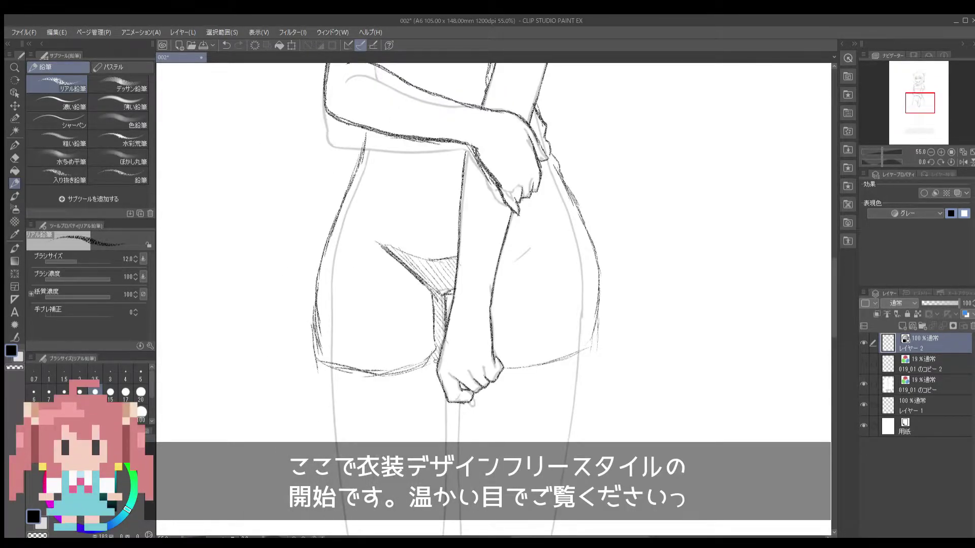
left_click_drag(404, 356, 440, 372)
left_click_drag(440, 372, 386, 325)
left_click_drag(464, 292, 485, 272)
Step: Sketch the pocket opening and side seam on the right hip of the shorts
scroll(484, 273, "down", 2)
scroll(485, 272, "up", 3)
left_click_drag(502, 230, 537, 330)
mouse_move(531, 315)
left_mouse_down()
mouse_move(551, 371)
mouse_move(545, 459)
left_mouse_up()
scroll(375, 331, "down", 3)
scroll(374, 331, "up", 2)
Step: Draw the front fly seam and curved waistband of the shorts, and shape the garment edges at the waist
left_click_drag(441, 333, 450, 415)
left_click_drag(457, 333, 459, 388)
left_click_drag(472, 319, 375, 325)
left_click_drag(374, 325, 400, 304)
left_click_drag(406, 251, 386, 307)
left_click_drag(564, 244, 586, 282)
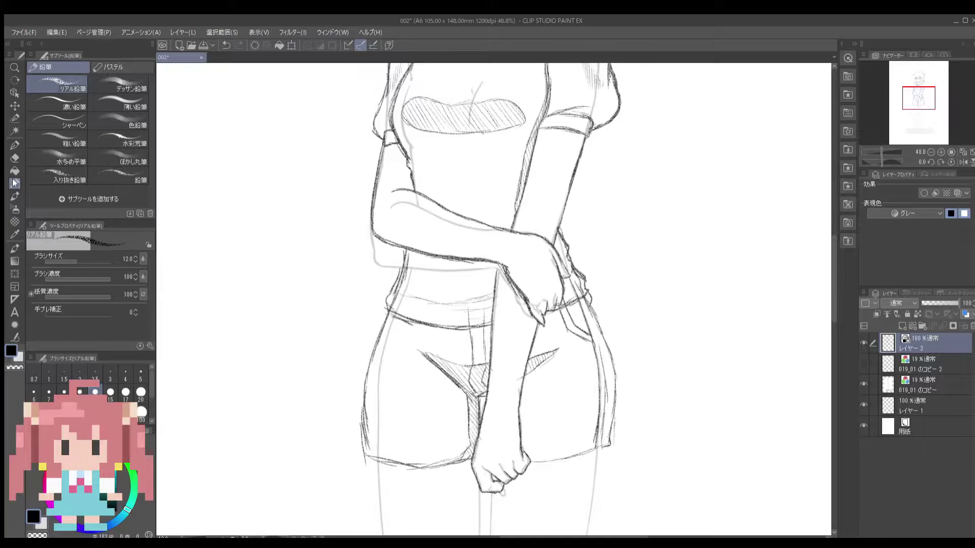
Step: Add a new layer above the rough sketch layer for further drawing around the chest
left_click_drag(406, 152, 406, 330)
left_click(902, 326)
scroll(492, 204, "up", 2)
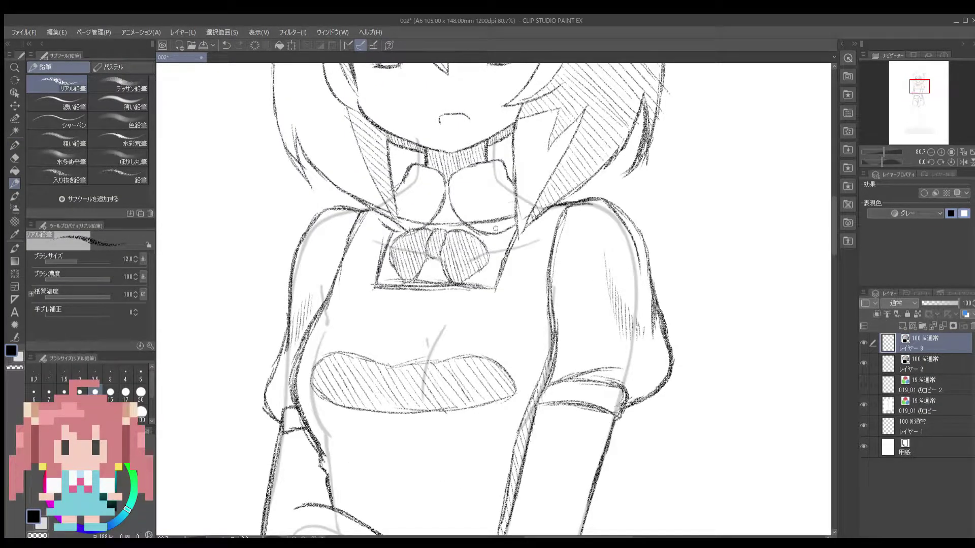
Step: Replace the collar and ribbon with a plain round neckline at the base of the neck and sketch the natural shoulder outlines
mouse_move(366, 208)
left_mouse_down()
mouse_move(285, 360)
mouse_move(277, 292)
left_mouse_up()
left_click_drag(564, 199, 525, 353)
left_click_drag(432, 490, 419, 211)
left_click_drag(418, 457, 418, 163)
left_click_drag(418, 203, 418, 407)
left_click_drag(457, 153, 508, 473)
Step: Erase the puffed sleeves and their cuffs from both arms on the sketch layers
key("e")
key("alt+[")
mouse_move(615, 184)
left_mouse_down()
mouse_move(609, 219)
mouse_move(516, 282)
mouse_move(611, 355)
left_mouse_up()
key("alt+]")
mouse_move(355, 118)
left_mouse_down()
mouse_move(456, 203)
mouse_move(504, 218)
mouse_move(513, 127)
mouse_move(505, 117)
mouse_move(509, 159)
mouse_move(382, 182)
left_mouse_up()
key("alt+[")
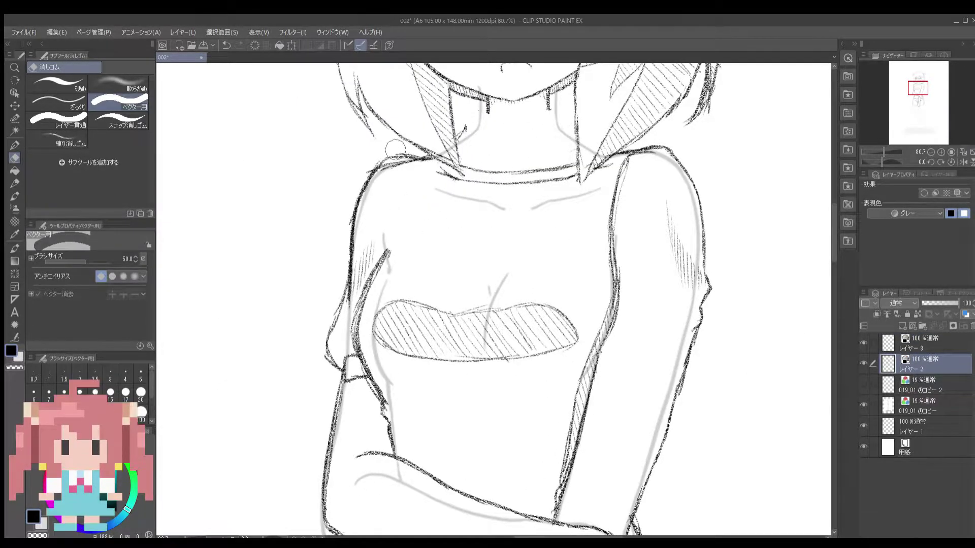
left_click_drag(338, 276, 391, 323)
left_click_drag(627, 183, 612, 254)
Step: Draw the armhole seams and armpit folds of the fitted top and redraw the side of the torso down to the folded arm
key("p")
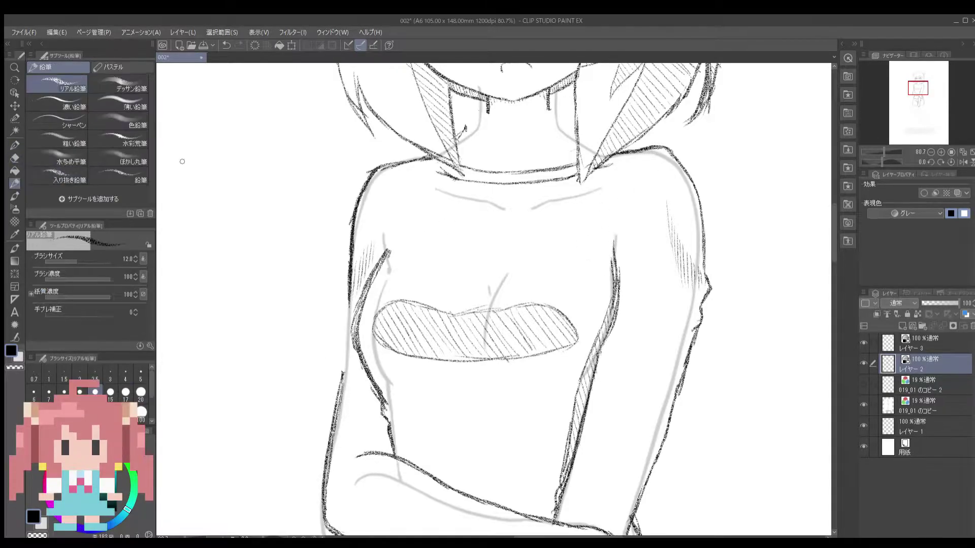
key("alt+]")
left_click_drag(650, 158, 614, 229)
mouse_move(388, 239)
left_mouse_down()
mouse_move(364, 120)
mouse_move(414, 230)
mouse_move(386, 284)
left_mouse_up()
key("e")
key("alt+[")
key("p")
key("alt+]")
left_click_drag(424, 196, 373, 289)
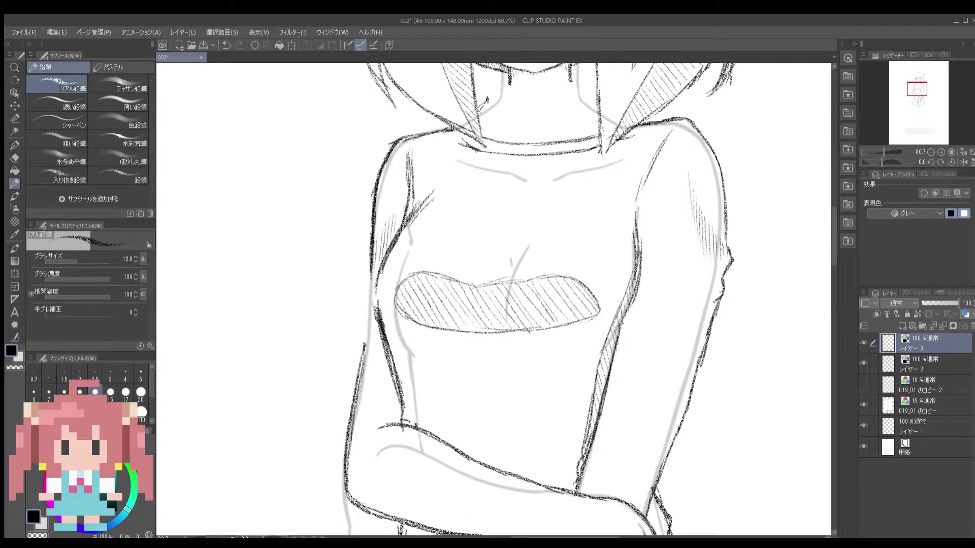
left_click_drag(418, 162, 417, 237)
Step: Outline both sides of the neck and hatch the shadow under the chin
scroll(418, 237, "up", 1)
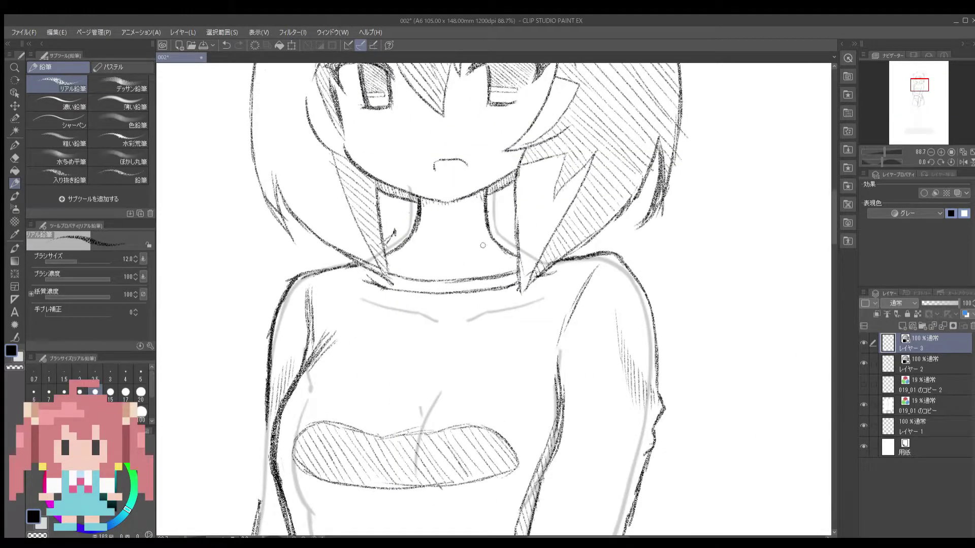
mouse_move(508, 198)
left_mouse_down()
mouse_move(472, 269)
mouse_move(447, 274)
left_mouse_up()
mouse_move(457, 223)
left_mouse_down()
mouse_move(421, 279)
mouse_move(543, 325)
mouse_move(373, 300)
left_mouse_up()
Step: Select and delete the old hatched shadow across the chest
scroll(457, 229, "down", 2)
left_click(14, 80)
key("Delete")
key("ctrl+d")
Step: Draw a two-peaked chest shadow contour, fill it with diagonal hatching, and add light shading between the collarbones and chest
key("p")
left_click_drag(544, 309, 463, 322)
left_click_drag(401, 300, 465, 319)
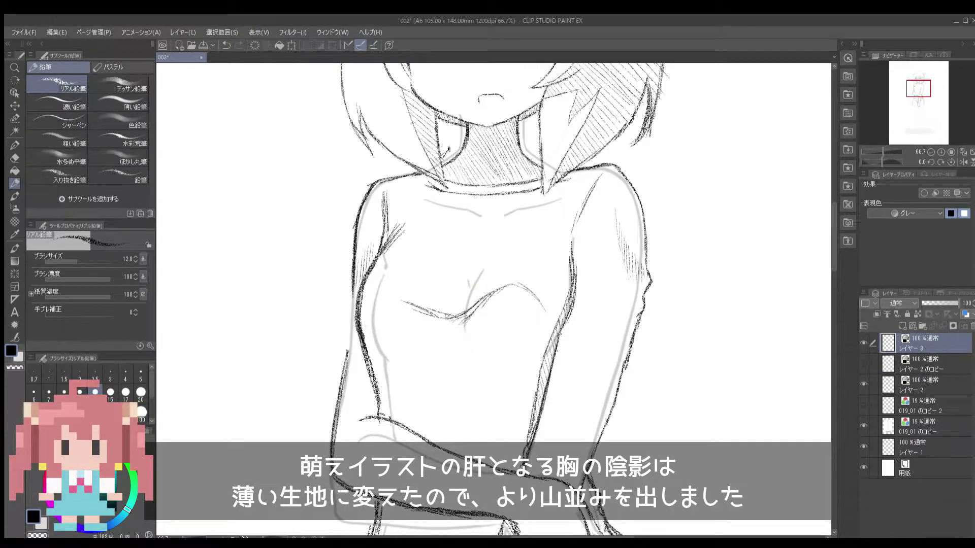
left_click_drag(506, 287, 475, 350)
left_click_drag(485, 310, 401, 355)
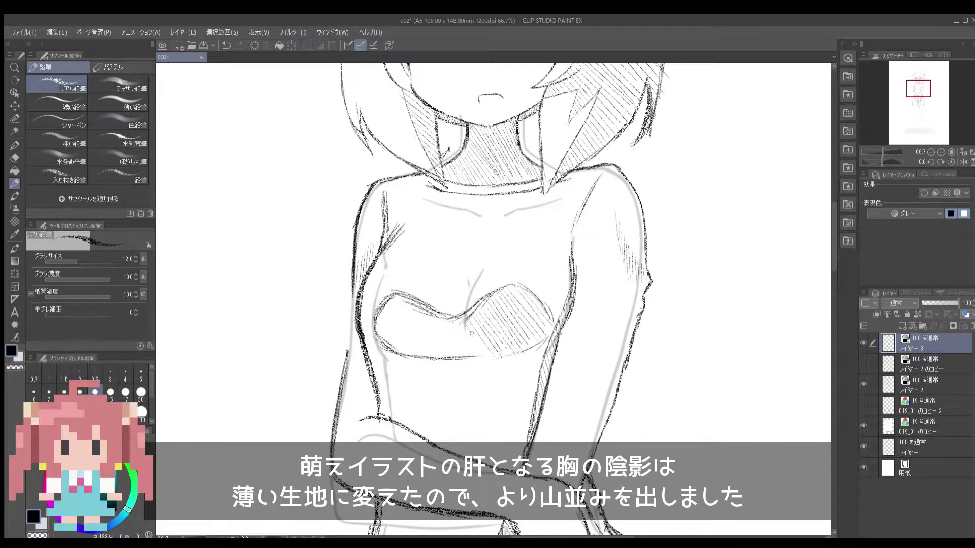
left_click_drag(416, 307, 378, 350)
left_click_drag(502, 243, 461, 254)
Step: Rework the sleeves on the rough sketch layer with fabric folds at the elbow, forearm and wrist cuff
scroll(450, 248, "down", 2)
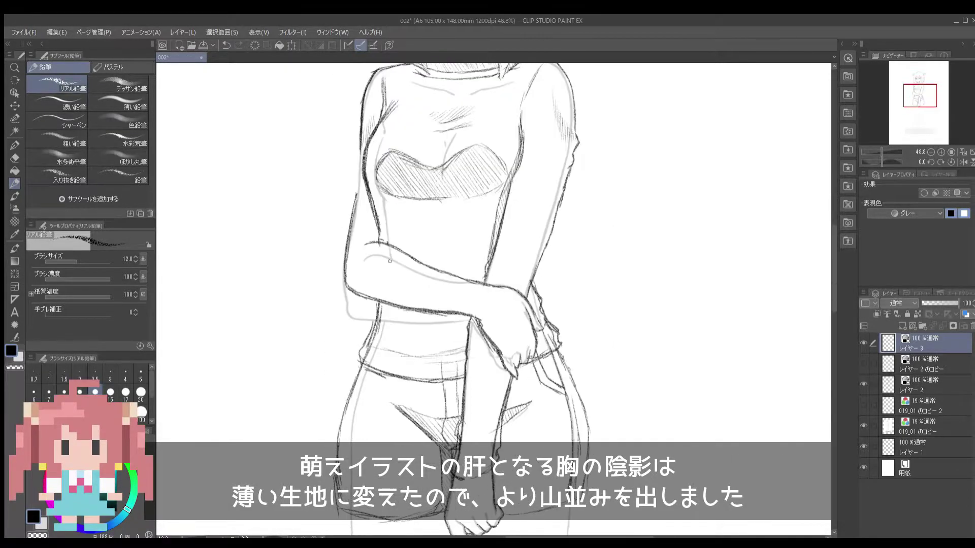
scroll(365, 310, "down", 1)
scroll(365, 309, "up", 3)
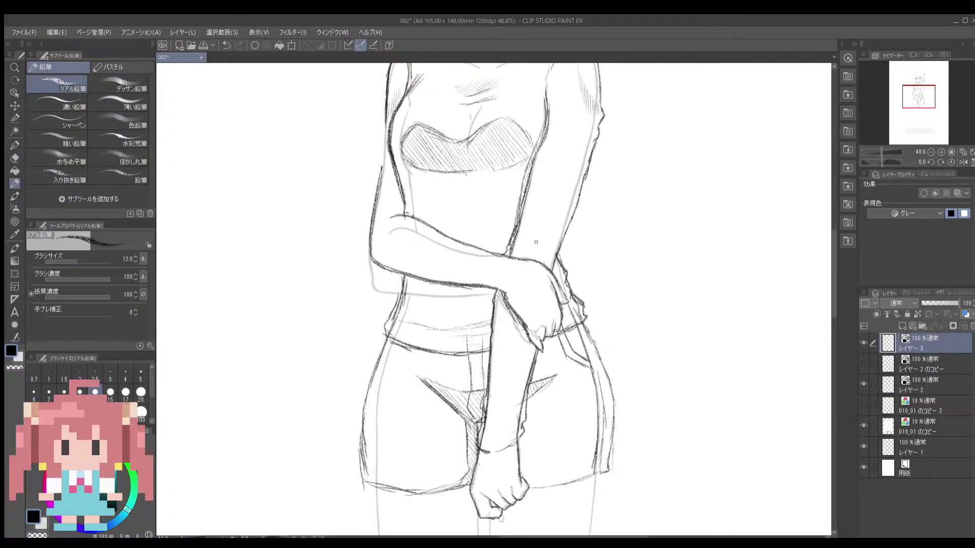
mouse_move(584, 124)
left_mouse_down()
mouse_move(584, 195)
mouse_move(584, 68)
left_mouse_up()
left_click(921, 387)
key("e")
key("p")
scroll(350, 318, "down", 4)
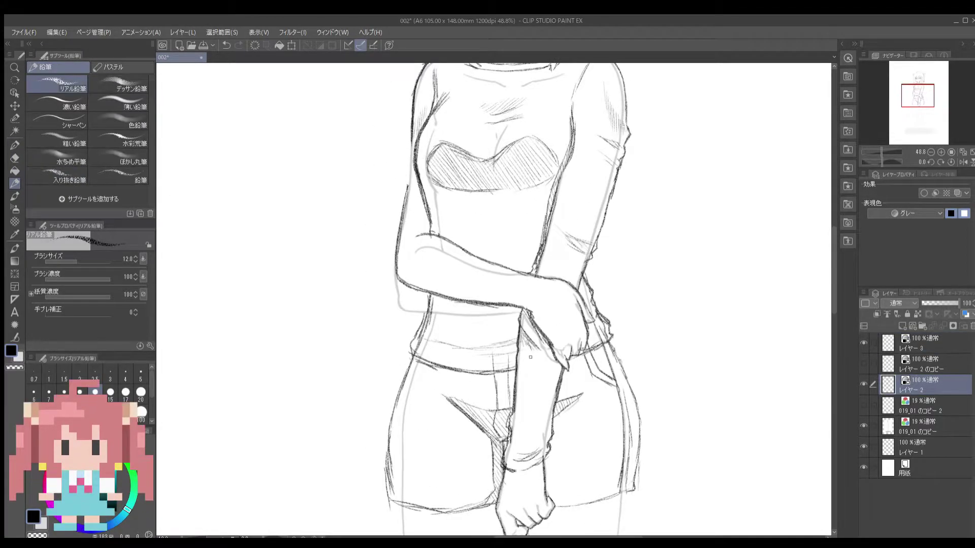
scroll(350, 318, "up", 2)
scroll(407, 333, "down", 2)
scroll(407, 333, "up", 2)
left_click_drag(534, 257, 512, 273)
scroll(435, 235, "up", 1)
Step: Sketch the outlines of both legs over the pose guide from the shorts down past the knees
left_click_drag(435, 235, 338, 235)
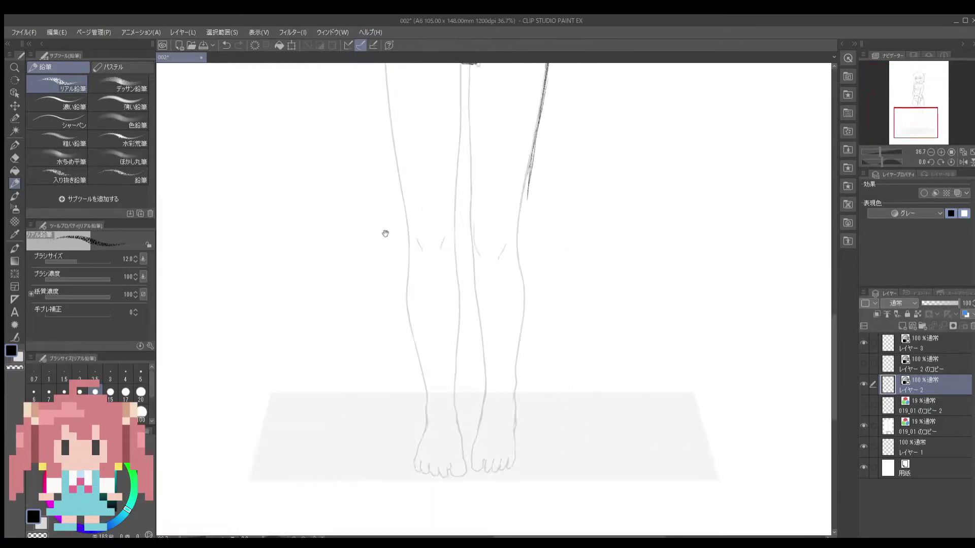
left_click_drag(505, 224, 488, 426)
scroll(473, 331, "down", 1)
left_click_drag(447, 63, 449, 214)
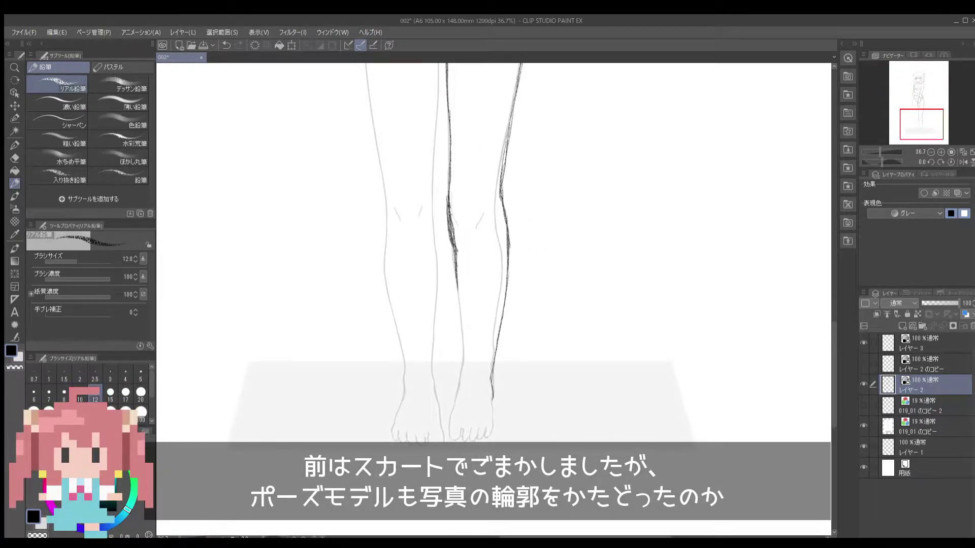
left_click_drag(437, 51, 475, 173)
left_click_drag(403, 175, 425, 335)
left_click_drag(420, 384, 412, 249)
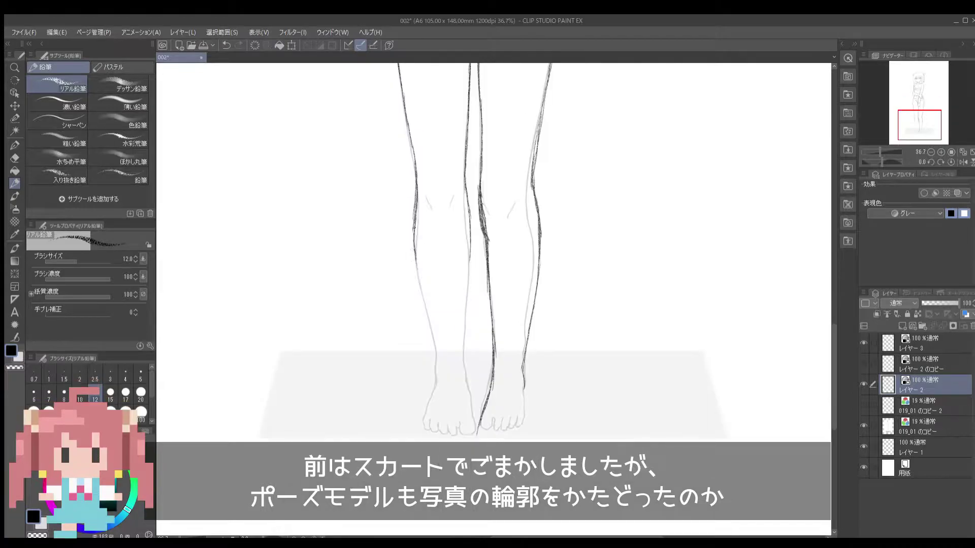
Step: Complete the ankles and outline both feet with pointed shoe tips extending below the guide's toes
left_click_drag(434, 359, 424, 426)
left_click_drag(465, 368, 472, 434)
mouse_move(472, 434)
left_mouse_down()
mouse_move(455, 332)
mouse_move(441, 354)
left_mouse_up()
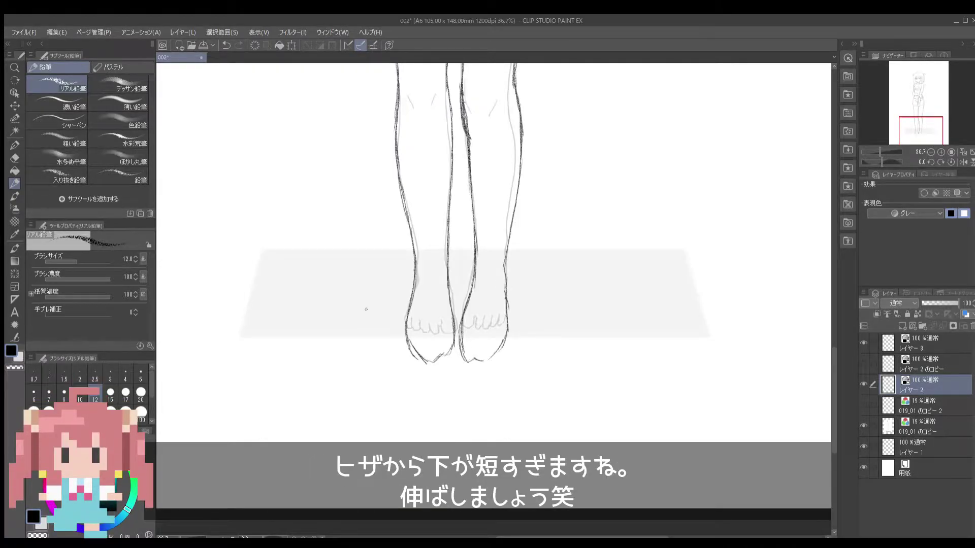
Step: Select the legs from the knees down and stretch them vertically downward to lengthen the lower legs
scroll(441, 332, "down", 1)
key("m")
left_click_drag(393, 177, 540, 455)
key("ctrl+t")
left_click_drag(465, 455, 466, 479)
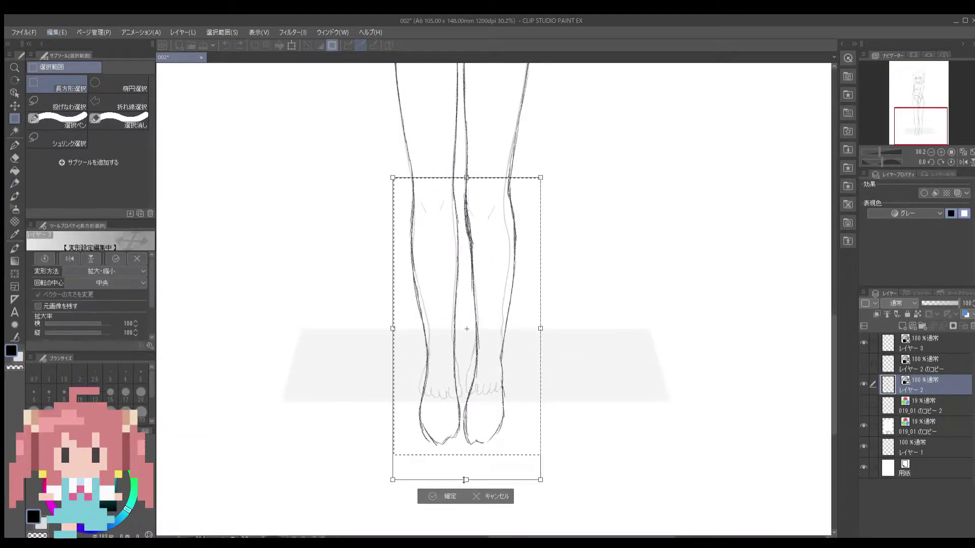
key("Return")
key("ctrl+d")
scroll(300, 337, "down", 3)
scroll(353, 391, "up", 5)
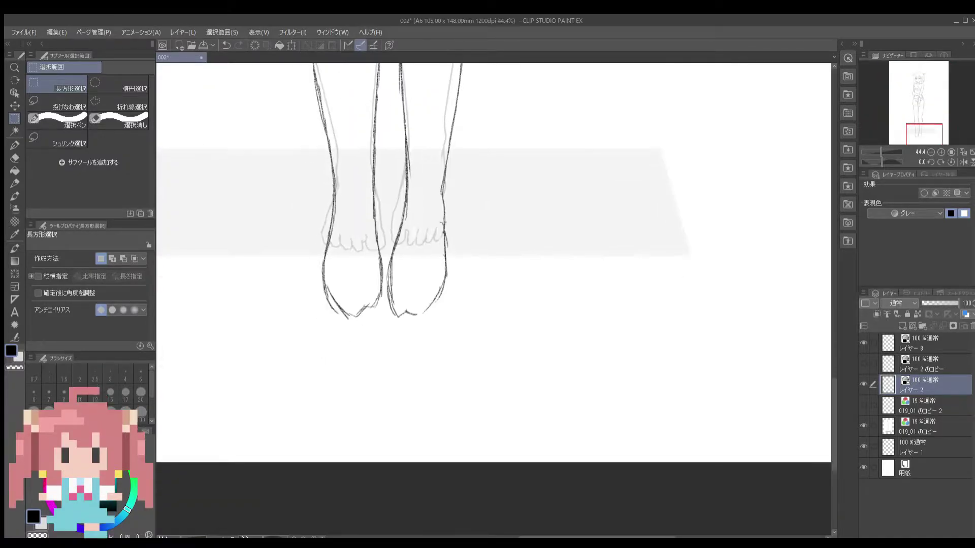
Step: Add a new layer on top and draw the shoe openings and curved hems at both ankles
key("p")
key("ctrl+shift+n")
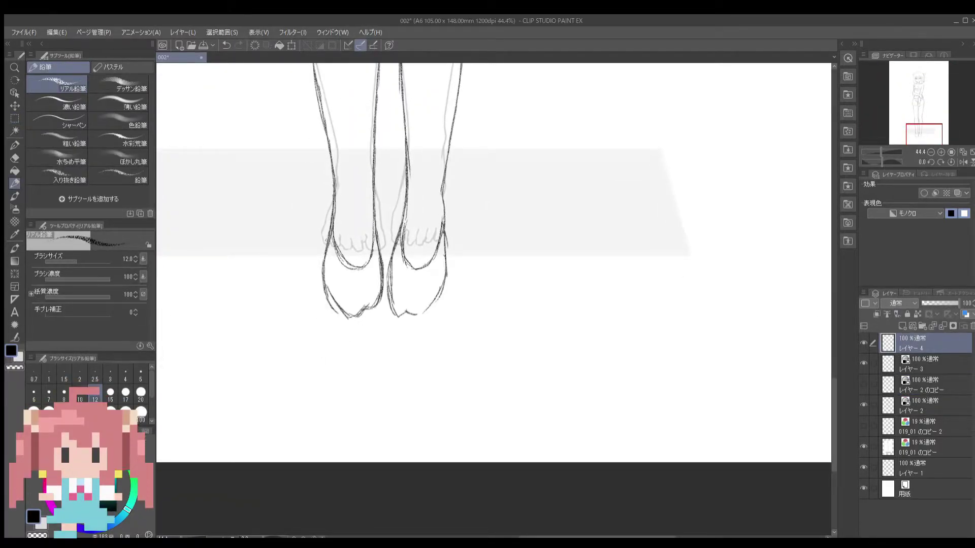
left_click_drag(359, 181, 344, 216)
left_click_drag(391, 228, 424, 232)
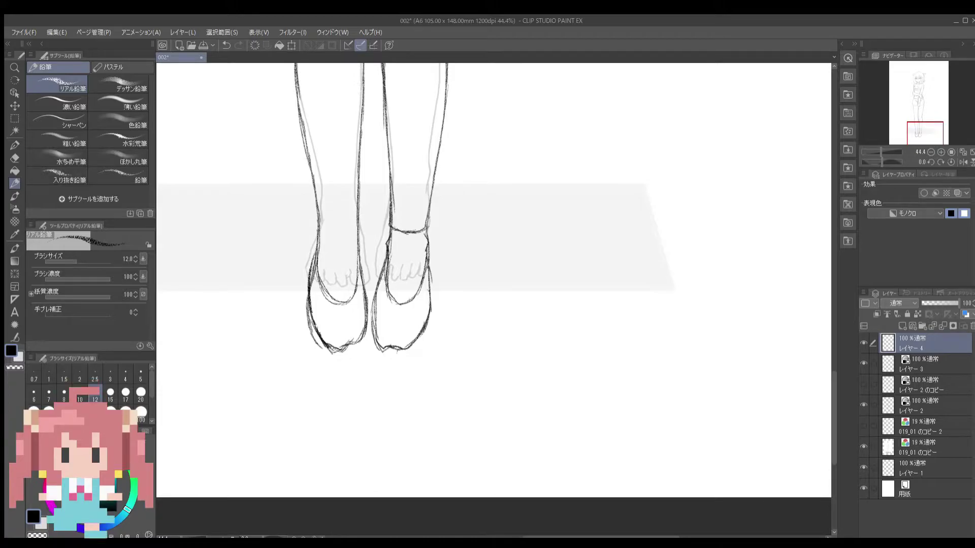
scroll(289, 212, "down", 2)
scroll(290, 211, "up", 2)
left_click_drag(355, 254, 356, 211)
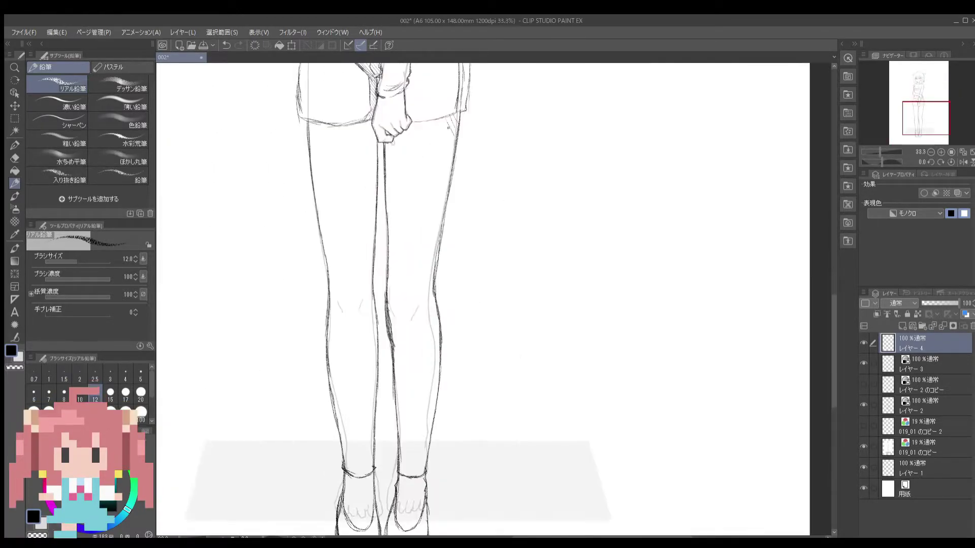
Step: Hatch both legs with diagonal lines from the shorts' hems to the ankles to show dark leggings
left_click_drag(429, 120, 454, 157)
left_click_drag(411, 134, 443, 179)
left_click_drag(396, 138, 442, 195)
left_click_drag(386, 187, 436, 244)
scroll(435, 243, "down", 1)
left_click_drag(345, 139, 399, 191)
mouse_move(354, 201)
left_mouse_down()
mouse_move(400, 265)
mouse_move(391, 297)
left_mouse_up()
scroll(386, 284, "up", 1)
left_click_drag(360, 125, 426, 180)
mouse_move(366, 186)
left_mouse_down()
mouse_move(426, 236)
mouse_move(362, 124)
left_mouse_up()
mouse_move(352, 170)
left_mouse_down()
mouse_move(402, 230)
mouse_move(402, 276)
left_mouse_up()
mouse_move(356, 248)
left_mouse_down()
mouse_move(402, 297)
mouse_move(399, 331)
left_mouse_up()
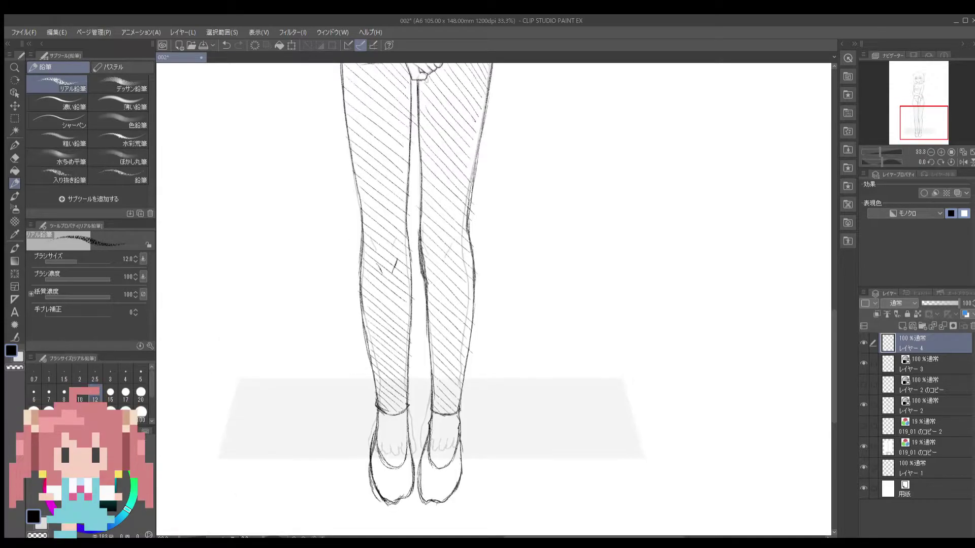
Step: Mark the knees, draw vertical shadow edges down both legs, and cross-hatch the shadow on the outer right-hand thigh
left_click_drag(440, 256, 450, 274)
left_click_drag(447, 274, 422, 125)
left_click_drag(351, 277, 376, 320)
left_click_drag(386, 228, 386, 500)
left_click_drag(386, 254, 385, 284)
left_click_drag(441, 143, 406, 340)
left_click_drag(406, 305, 406, 238)
left_click_drag(451, 289, 442, 431)
scroll(471, 205, "up", 2)
left_click_drag(517, 198, 492, 220)
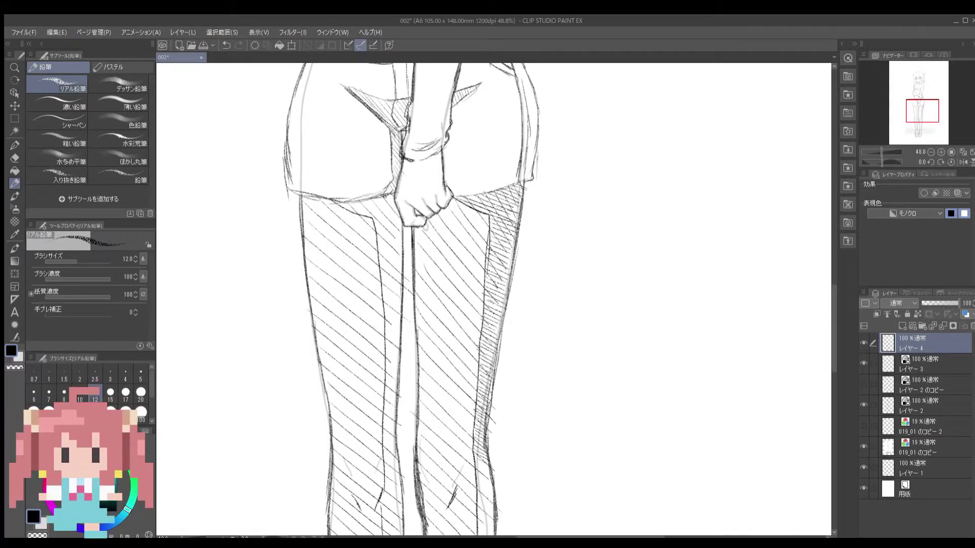
Step: Cross-hatch the shadow down the inner side of the left-hand leg and along the right-hand knee and calf
left_click_drag(351, 198, 367, 243)
left_click_drag(384, 304, 401, 333)
left_click_drag(345, 325, 376, 221)
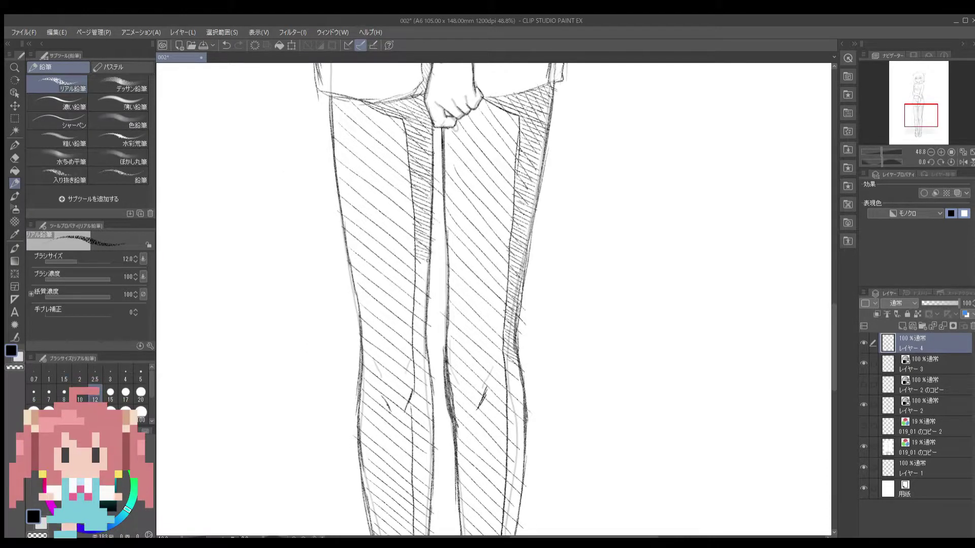
left_click_drag(419, 382, 429, 237)
left_click_drag(441, 259, 420, 288)
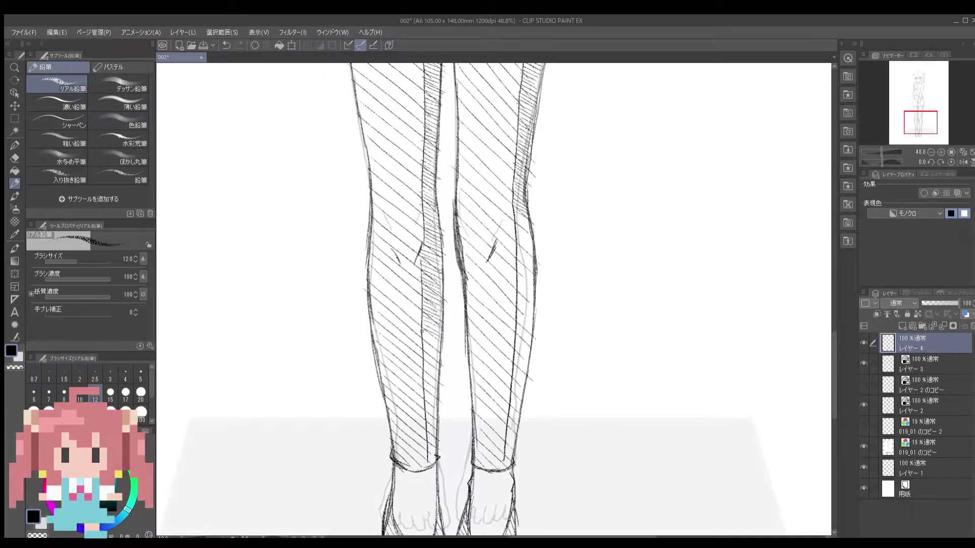
left_click_drag(535, 238, 515, 278)
left_click_drag(523, 301, 540, 315)
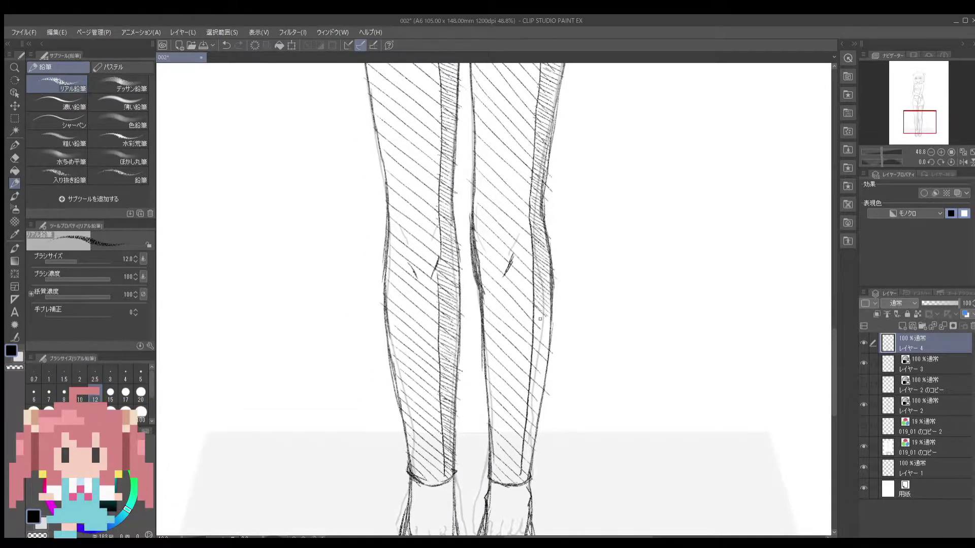
Step: Draw a hatched fabric fold beneath the chest and add short blush strokes on both cheeks
scroll(375, 303, "up", 3)
scroll(375, 303, "down", 4)
scroll(375, 302, "up", 4)
scroll(374, 303, "down", 4)
scroll(375, 303, "up", 5)
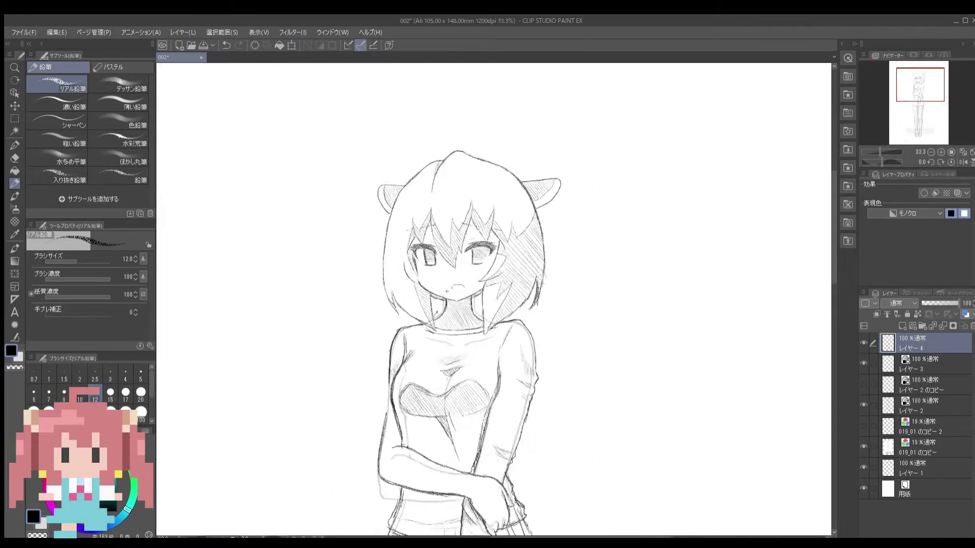
scroll(447, 182, "down", 4)
scroll(456, 191, "up", 5)
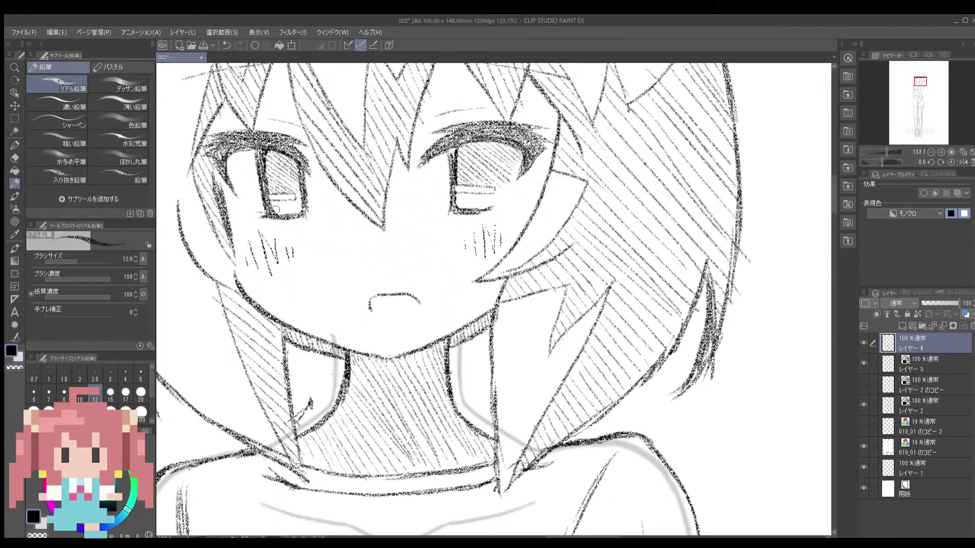
Step: Sketch long twin tails from behind both ears, with outward-curling locks at shoulder height and wavy lengths below
scroll(541, 459, "down", 4)
scroll(541, 458, "up", 2)
scroll(540, 458, "down", 5)
scroll(452, 183, "up", 6)
scroll(453, 183, "left", 3)
scroll(483, 176, "down", 3)
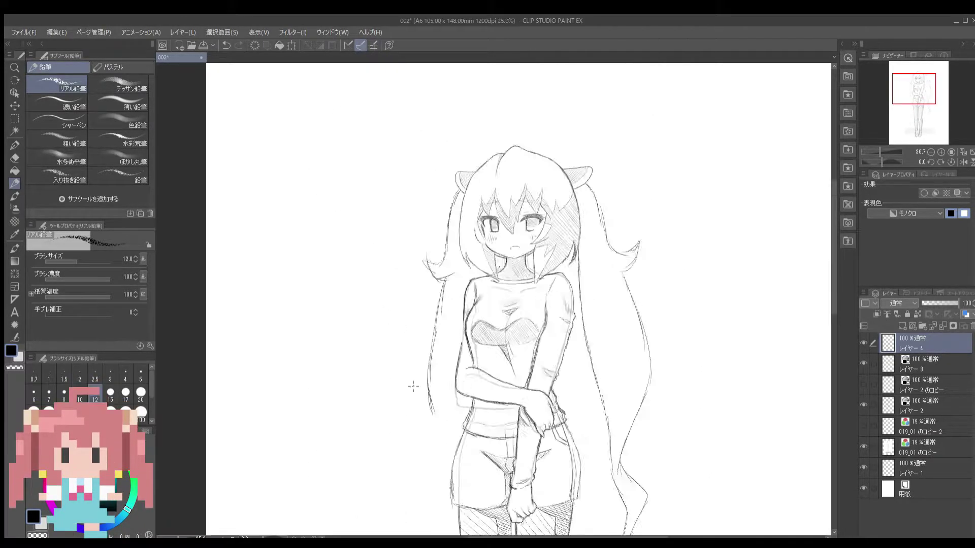
Step: Draw the hatched hair tie below the right-hand ear and define the twin tails' outlines and inner strands
scroll(465, 390, "up", 3)
scroll(464, 389, "down", 4)
scroll(464, 390, "up", 6)
key("bracketleft")
key("bracketleft")
key("bracketleft")
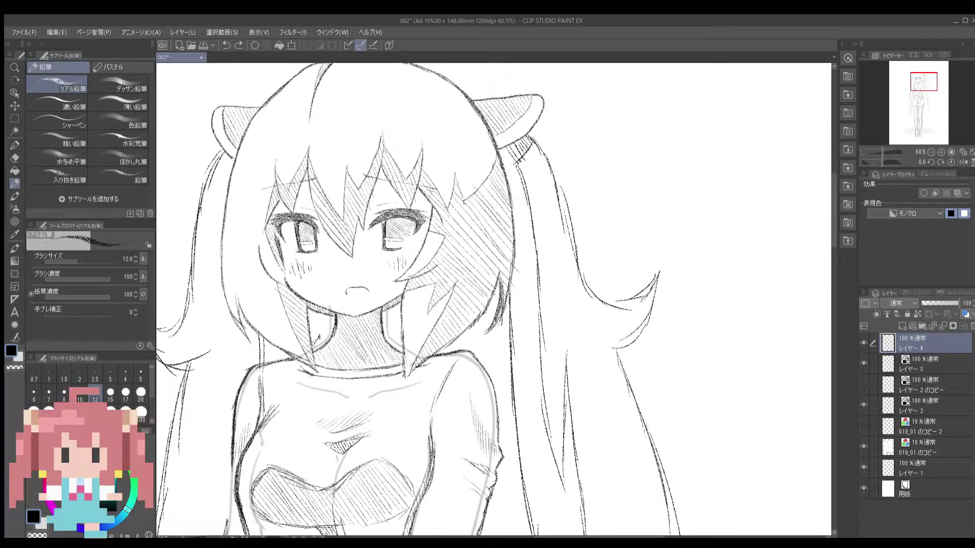
Step: Hatch the inner shadows of the right-hand twin tail and define its curled, pointed lower locks
scroll(521, 248, "down", 4)
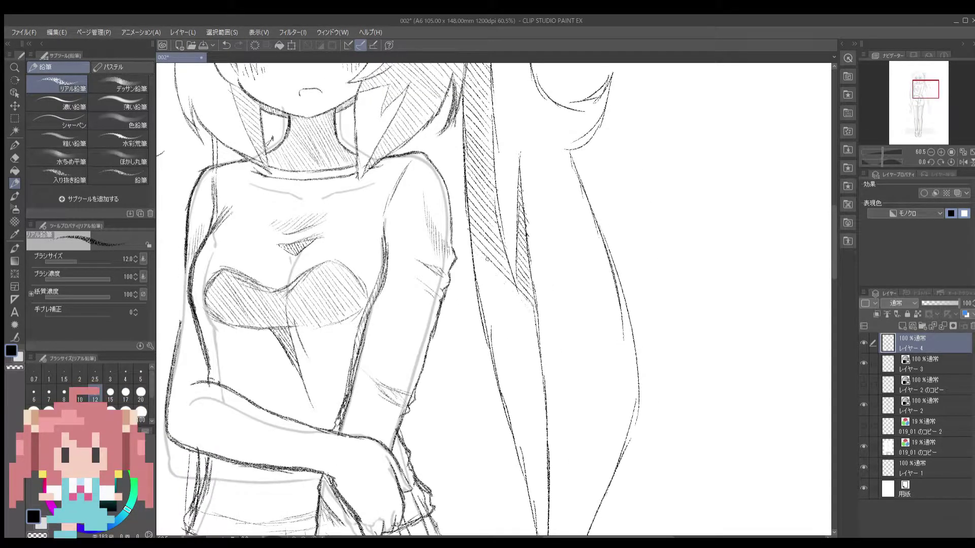
scroll(511, 281, "down", 5)
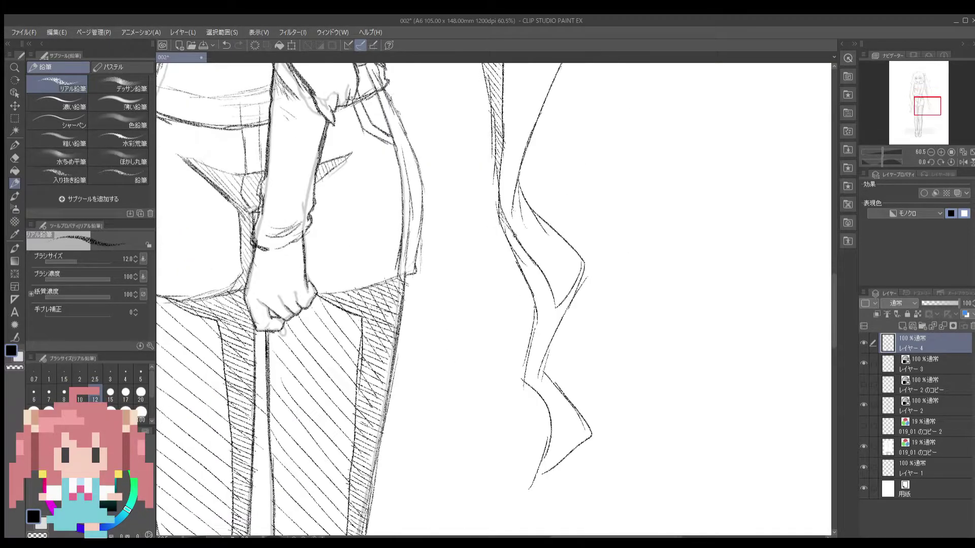
scroll(541, 301, "down", 5)
Step: Refine the left-hand twin tail's outline with strand lines and pointed locks down to hip height
scroll(541, 302, "up", 8)
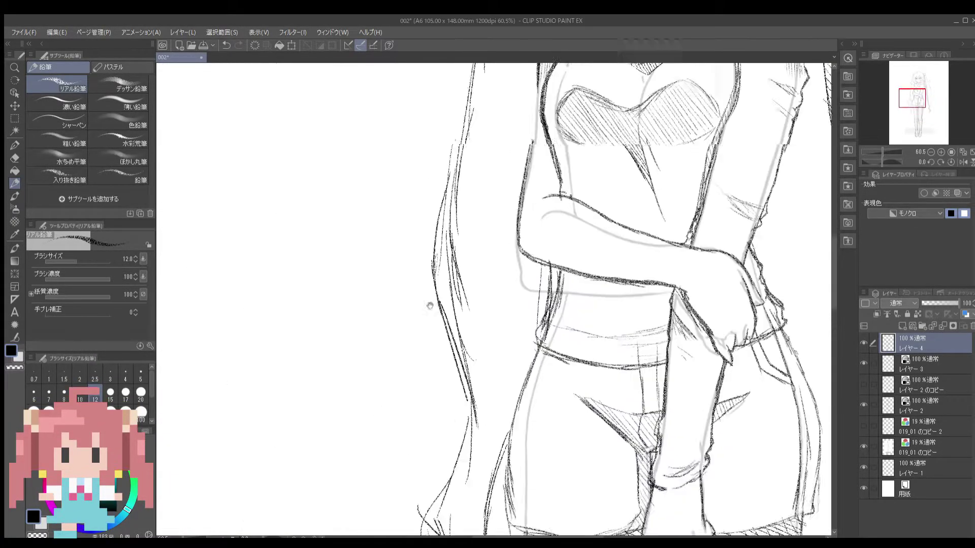
scroll(713, 152, "up", 2)
scroll(707, 186, "down", 4)
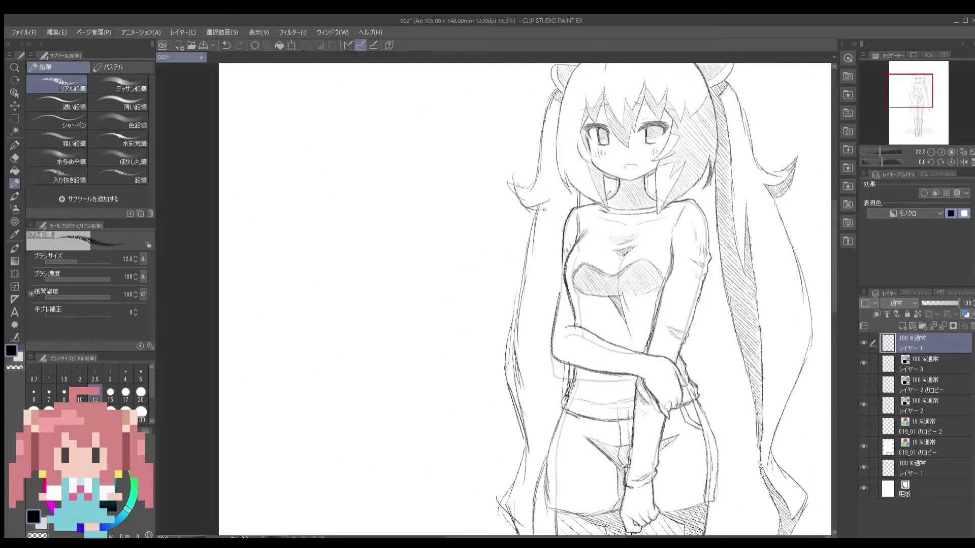
Step: Hatch the inner shadow of the left-hand twin tail beside the body and sketch its jagged lower tips
scroll(559, 299, "down", 3)
scroll(609, 203, "up", 4)
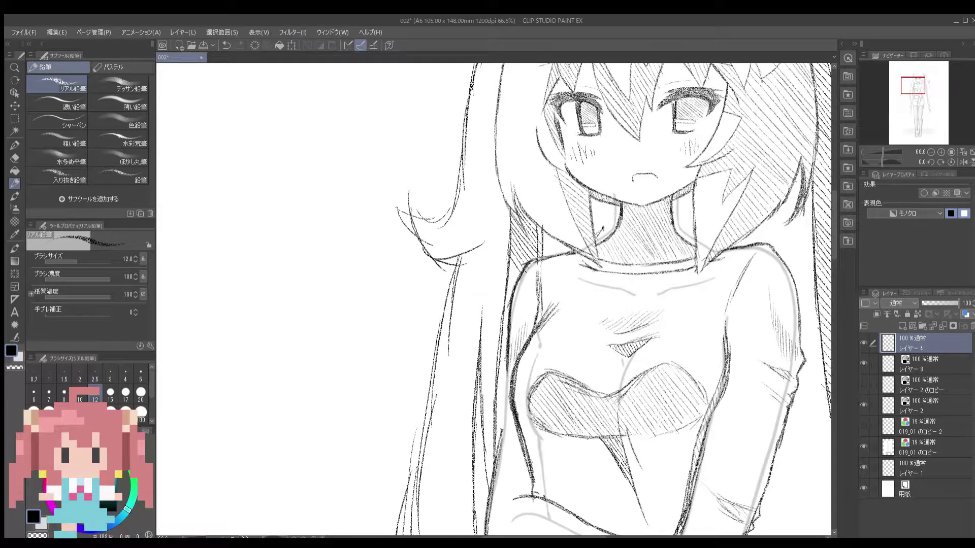
scroll(493, 300, "down", 4)
scroll(494, 299, "down", 3)
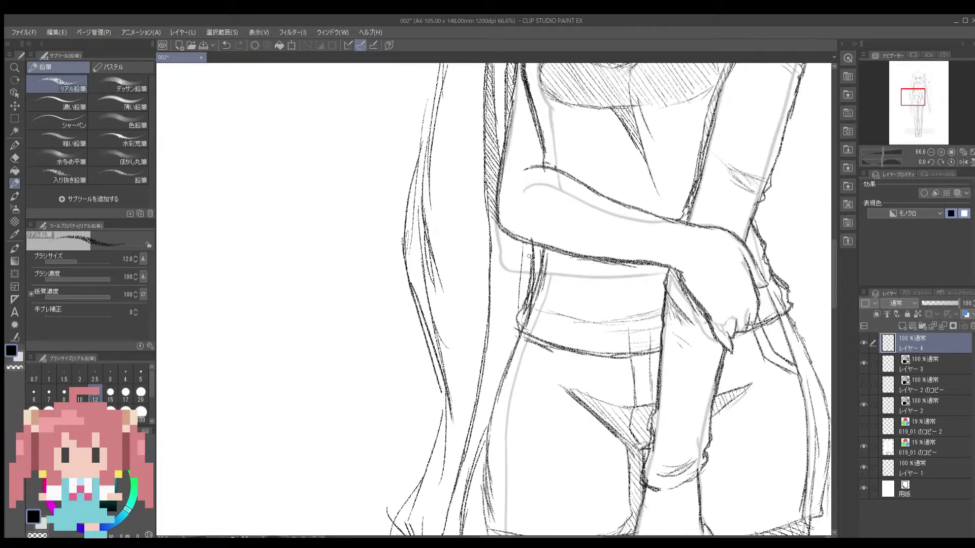
scroll(510, 277, "down", 3)
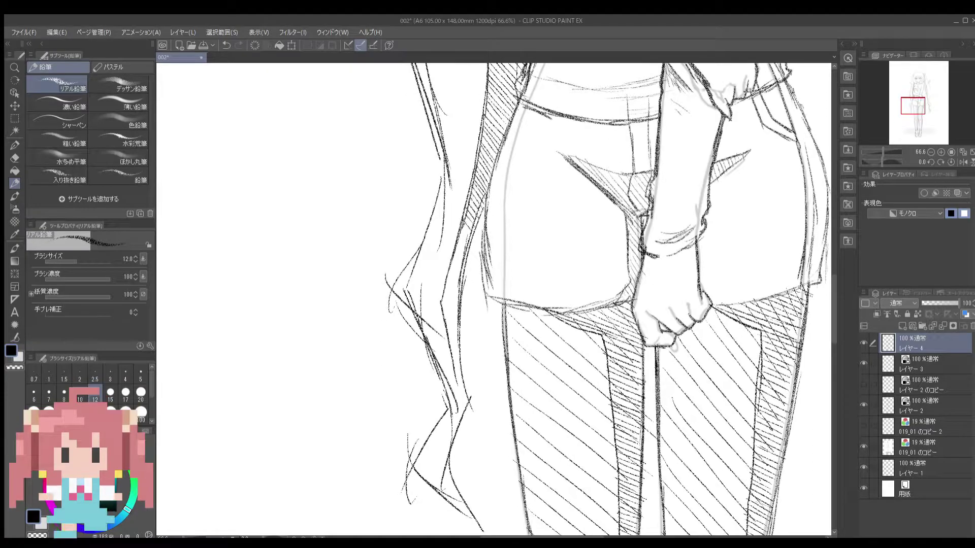
Step: Sketch a large looping ahoge on top of the head with an inner line and a hatched shadow near its tip
key("ctrl+minus")
key("ctrl+minus")
key("ctrl+minus")
scroll(666, 156, "up", 5)
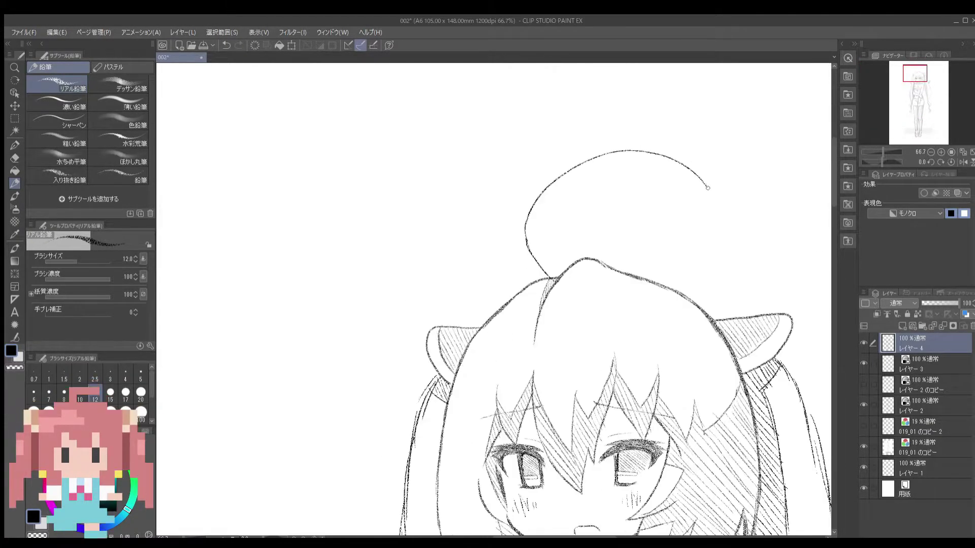
scroll(566, 185, "down", 5)
scroll(397, 131, "up", 5)
key("ctrl+z")
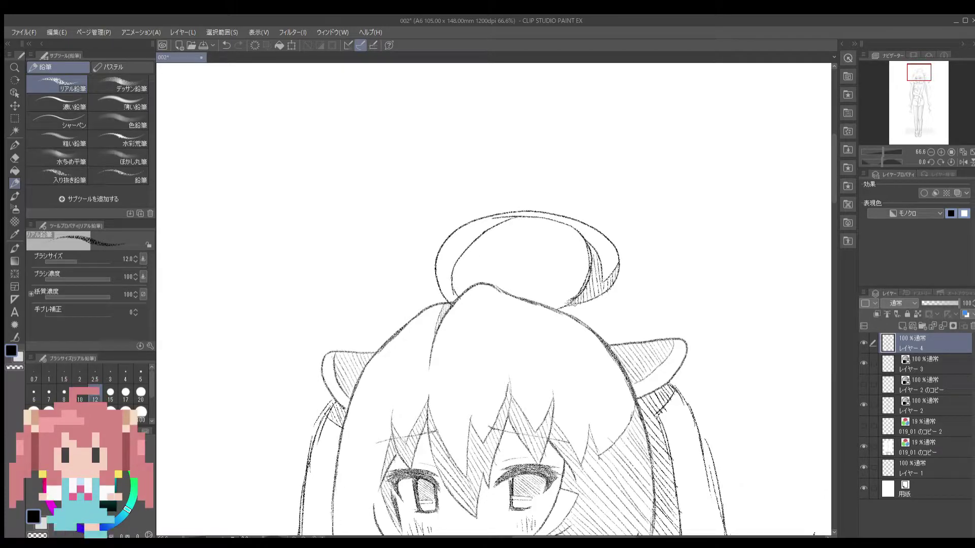
scroll(359, 135, "down", 5)
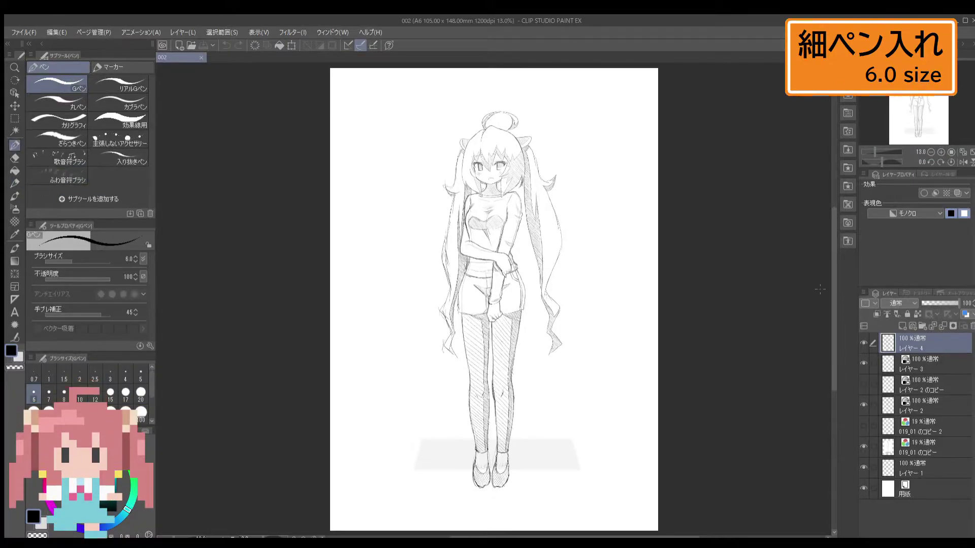
Step: Add a new inking layer above the pencil layers and fade the sketch layers into light guides, with レイヤー 2 at 24% opacity
scroll(468, 152, "up", 10)
left_click(917, 382)
left_click_drag(955, 303, 929, 303)
left_click(910, 363)
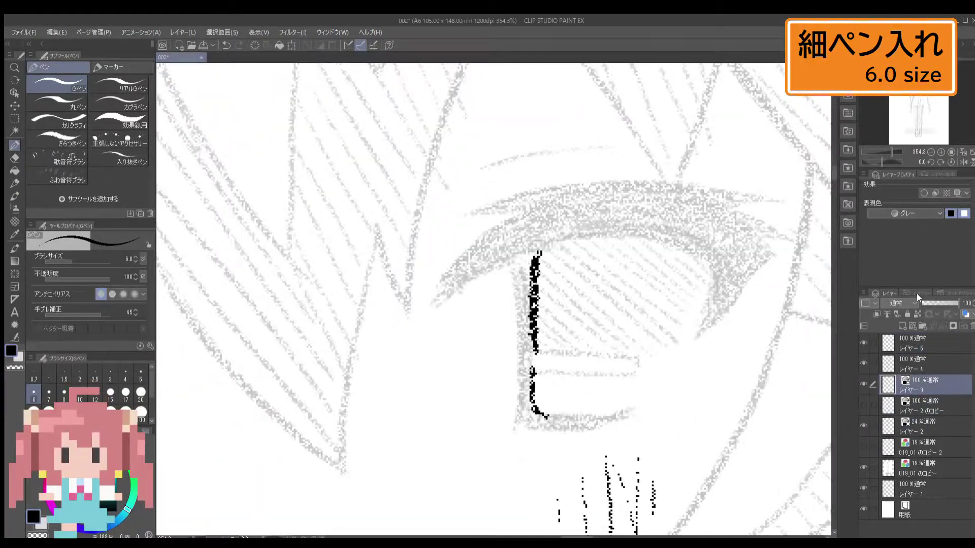
Step: Ink the right-hand eye's thick upper lash on レイヤー 5 with the 6.0 Gペン and fill it solid black
left_click(909, 343)
scroll(583, 253, "up", 2)
left_click_drag(653, 198, 533, 294)
left_click_drag(675, 257, 515, 348)
scroll(570, 279, "down", 1)
left_click_drag(637, 195, 672, 189)
mouse_move(406, 229)
left_mouse_down()
mouse_move(577, 257)
mouse_move(595, 304)
left_mouse_up()
left_click_drag(637, 257, 550, 350)
left_click_drag(330, 254, 565, 277)
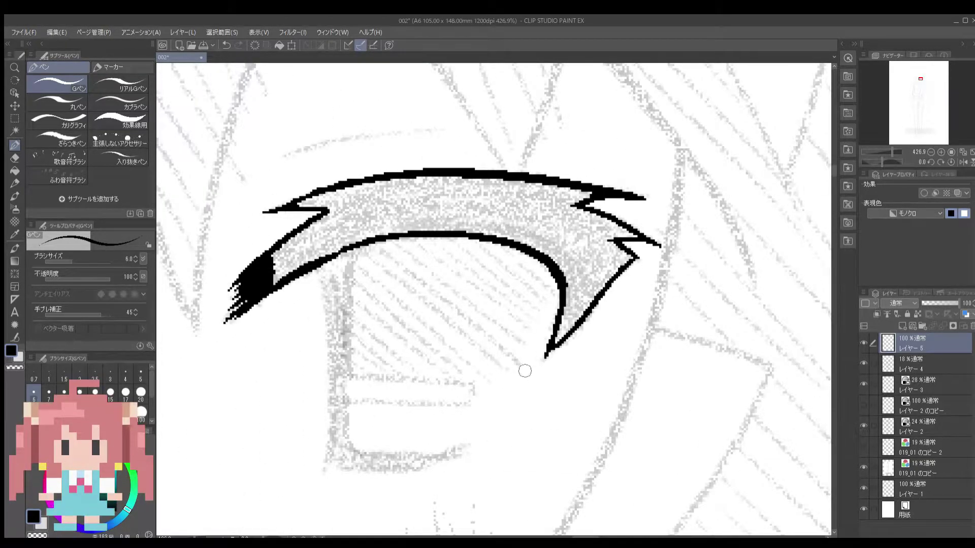
key("g")
left_click(457, 203)
Step: Ink the right-hand eye's iris outline with a thick inner side and a curved lower edge
key("p")
left_click_drag(525, 370, 581, 328)
left_click_drag(406, 208, 378, 416)
left_click_drag(403, 244, 421, 414)
left_click_drag(420, 414, 337, 335)
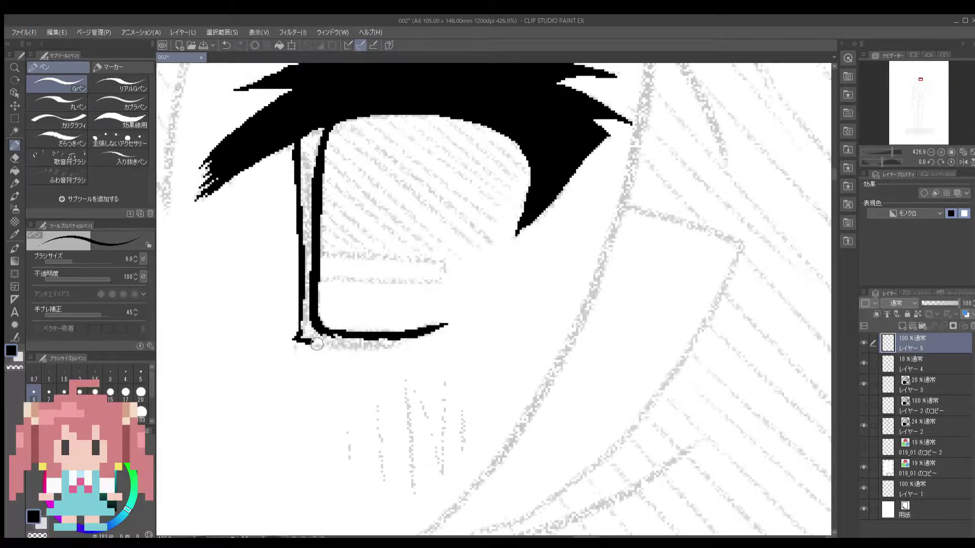
left_click_drag(309, 133, 307, 320)
scroll(309, 253, "down", 5)
Step: Ink the left-hand eye's upper lash with its jagged inner tips and long outer point, and fill it black
scroll(356, 285, "up", 6)
left_click_drag(386, 233, 468, 303)
left_click_drag(351, 263, 471, 357)
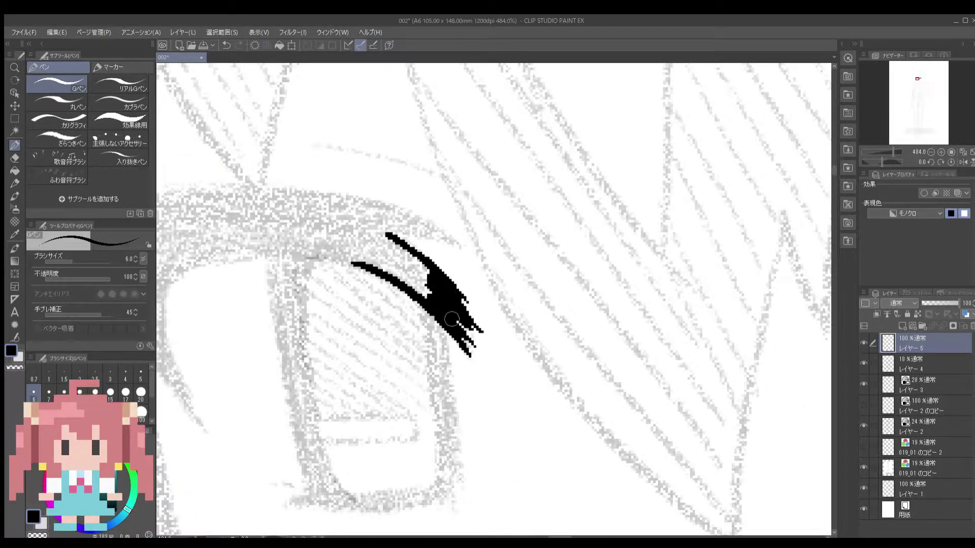
left_click_drag(440, 250, 631, 359)
left_click_drag(550, 311, 439, 295)
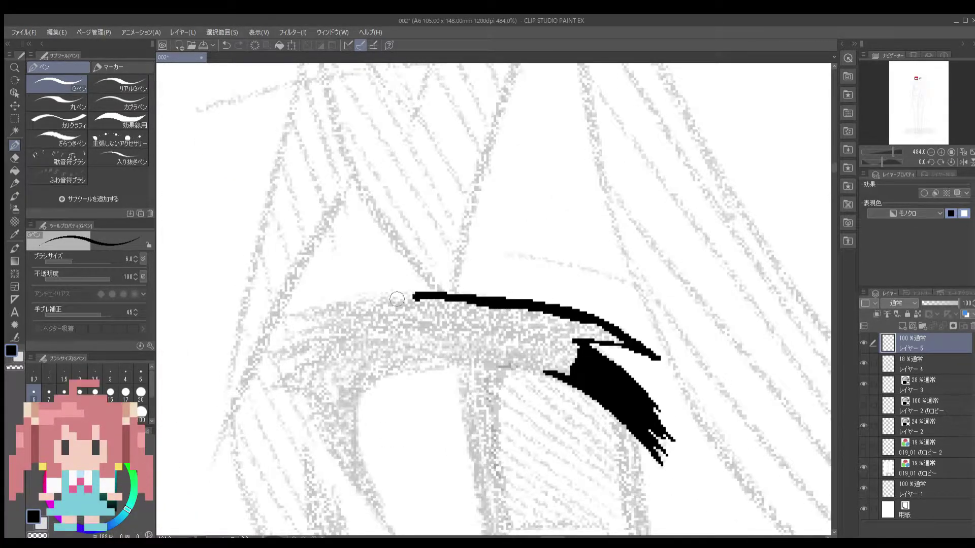
left_click_drag(307, 315, 350, 291)
left_click_drag(378, 335, 322, 373)
left_click_drag(355, 365, 290, 198)
mouse_move(349, 213)
left_mouse_down()
mouse_move(402, 355)
mouse_move(312, 396)
left_mouse_up()
left_click_drag(466, 218, 273, 246)
left_click(355, 198)
Step: Ink the left-hand eye's iris outline with thick sides, a rounded lower edge and a short lower lash
left_click_drag(547, 285, 523, 219)
left_click_drag(366, 157, 401, 398)
left_click_drag(513, 210, 538, 396)
left_click_drag(418, 384, 374, 335)
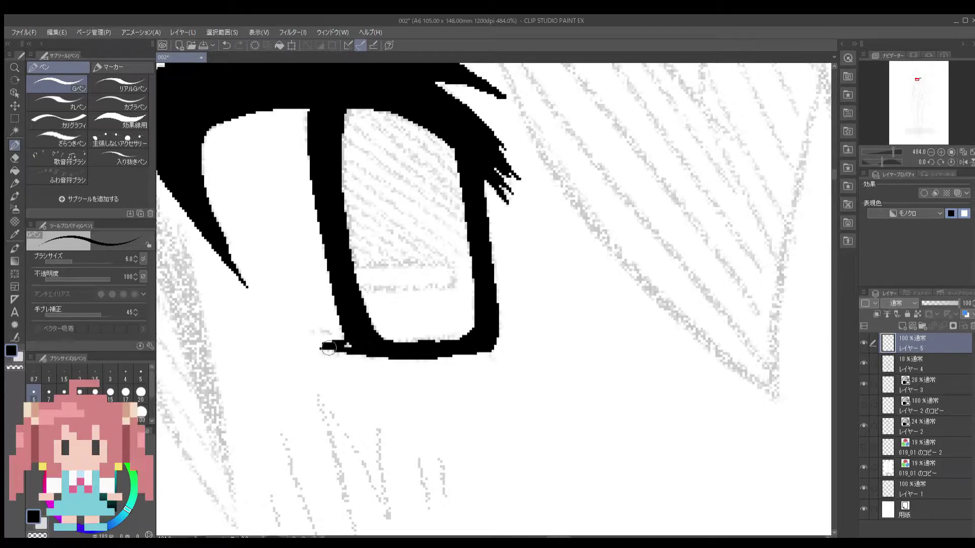
left_click_drag(313, 347, 295, 351)
scroll(304, 351, "down", 5)
Step: Ink the short zigzag blush marks on both cheeks below the eyes
scroll(229, 315, "up", 5)
scroll(229, 315, "down", 5)
scroll(675, 305, "up", 4)
left_click_drag(702, 274, 677, 339)
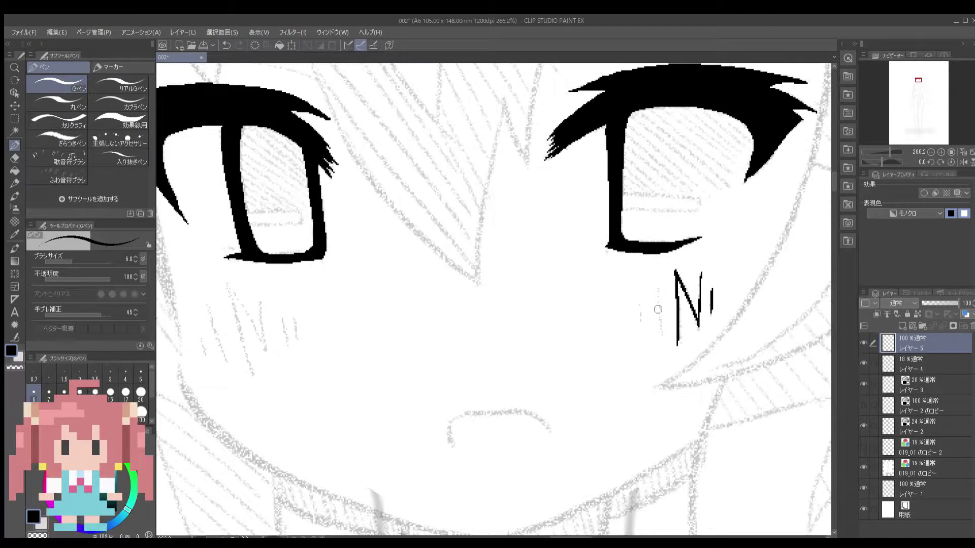
scroll(677, 341, "down", 2)
left_click_drag(392, 311, 410, 343)
left_click_drag(378, 281, 386, 373)
Step: Ink the small downturned mouth as a thick curved line
scroll(386, 356, "up", 4)
left_click_drag(483, 276, 376, 284)
left_click_drag(370, 294, 527, 290)
scroll(349, 336, "down", 5)
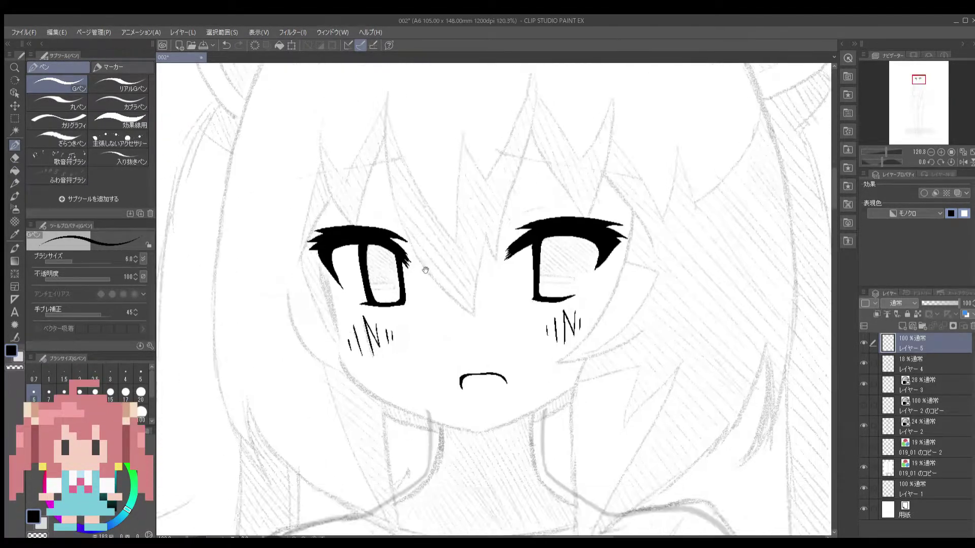
Step: Ink both long sloping eyebrows across the bangs and clean up the right-hand one with the vector eraser
scroll(559, 203, "up", 4)
left_click_drag(294, 203, 598, 261)
left_click_drag(355, 305, 812, 265)
left_click_drag(283, 228, 532, 174)
left_click_drag(761, 253, 482, 347)
left_click(10, 158)
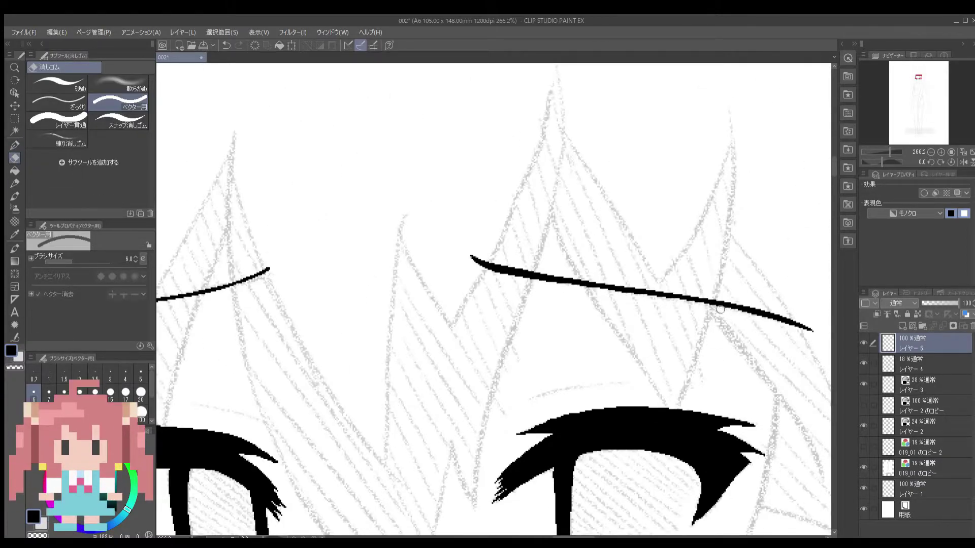
left_click_drag(748, 315, 784, 325)
Step: Ink the thin eyelid crease above each eye
scroll(762, 320, "down", 3)
key("p")
left_click_drag(369, 365, 442, 386)
scroll(417, 305, "up", 3)
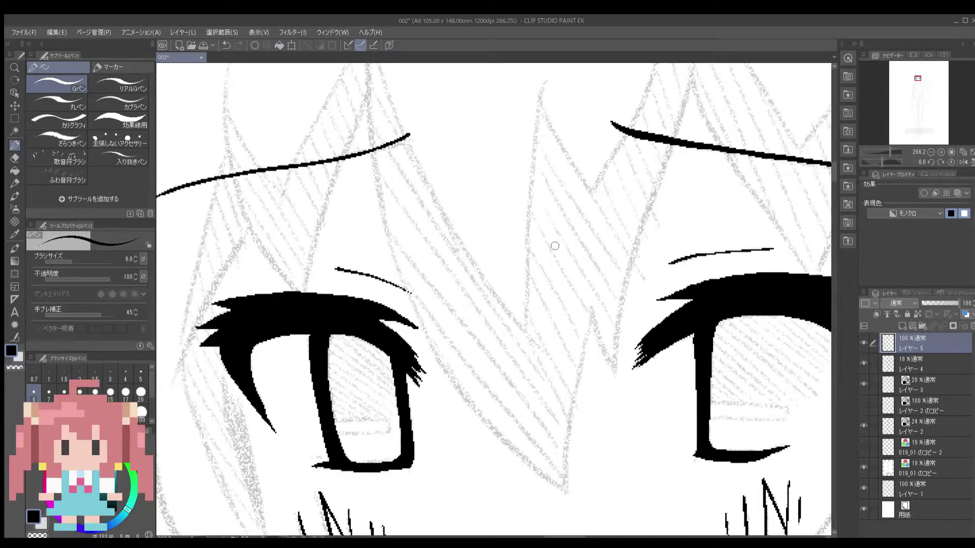
Step: Ink the pointed bangs between the eyes and over the right-hand eyebrow
scroll(628, 202, "down", 3)
left_click_drag(460, 115, 493, 290)
scroll(706, 128, "up", 1)
left_click_drag(706, 128, 746, 303)
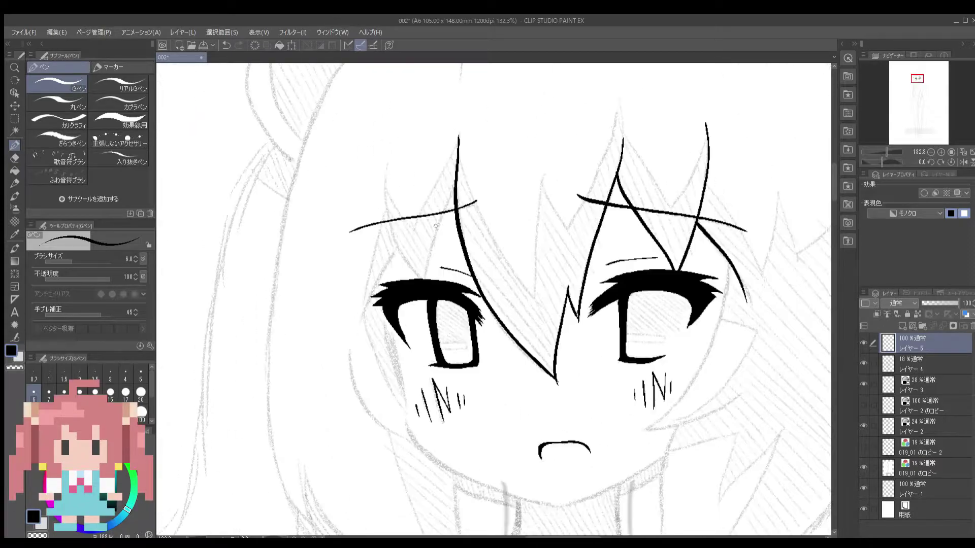
scroll(390, 263, "down", 2)
Step: Ink the face contour from the cheeks to the chin and both sides of the neck
scroll(507, 305, "up", 3)
left_click_drag(308, 292, 500, 396)
left_click_drag(531, 342, 592, 284)
left_click_drag(693, 272, 622, 315)
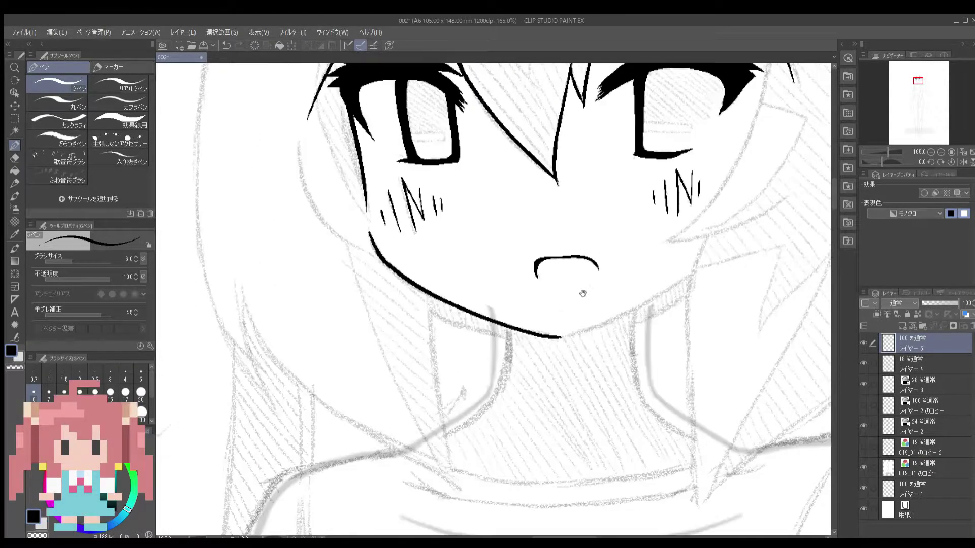
scroll(562, 336, "down", 1)
left_click_drag(507, 327, 449, 431)
scroll(508, 355, "down", 1)
scroll(559, 304, "up", 1)
left_click_drag(632, 310, 692, 439)
left_click_drag(793, 186, 661, 243)
Step: Ink the pointed side locks that frame the face and hang beside the neck
scroll(610, 305, "up", 1)
mouse_move(558, 254)
left_mouse_down()
mouse_move(449, 213)
mouse_move(449, 204)
left_mouse_up()
mouse_move(521, 181)
left_mouse_down()
mouse_move(510, 451)
mouse_move(318, 464)
left_mouse_up()
left_click_drag(584, 189, 543, 354)
mouse_move(203, 254)
left_mouse_down()
mouse_move(595, 298)
mouse_move(623, 195)
left_mouse_up()
left_click_drag(480, 199, 516, 401)
left_click_drag(285, 170, 516, 401)
Step: Ink the bob's outer outline and the curved, pointed hair tips at its right-hand side
mouse_move(317, 260)
left_mouse_down()
mouse_move(384, 303)
mouse_move(457, 507)
left_mouse_up()
left_click_drag(283, 239, 550, 185)
left_click_drag(457, 355, 355, 229)
left_click_drag(511, 76, 718, 457)
left_click_drag(406, 356, 355, 228)
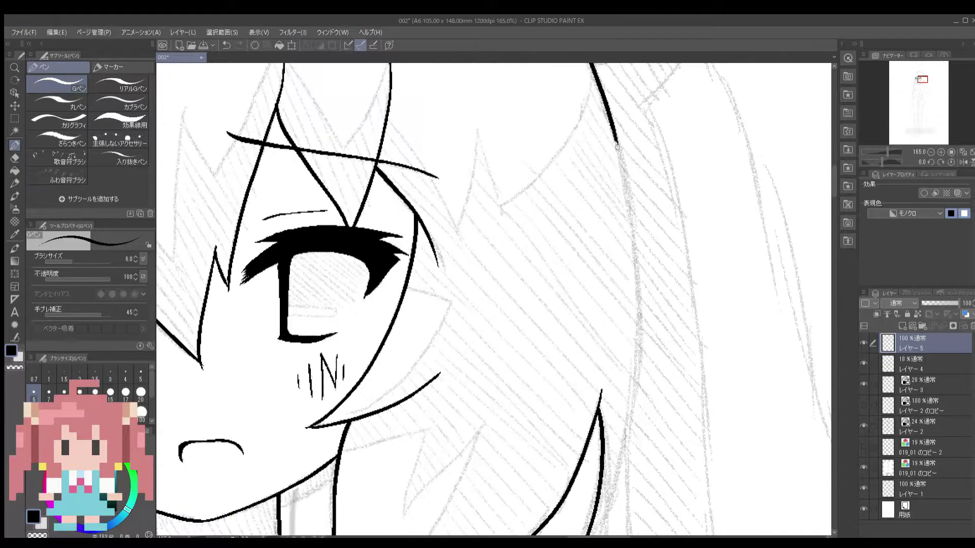
left_click_drag(615, 133, 632, 218)
left_click_drag(457, 406, 474, 183)
left_click_drag(642, 211, 660, 266)
Step: Ink the crown of the head from the parting and the looping ahoge's outer and inner outlines
scroll(659, 254, "up", 1)
left_click_drag(510, 533, 829, 393)
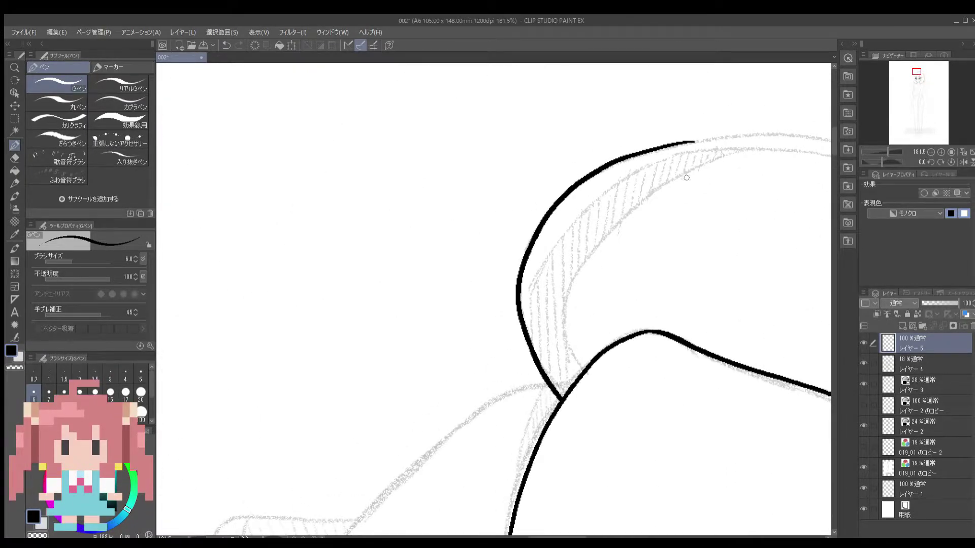
left_click_drag(634, 239, 239, 246)
left_click_drag(602, 360, 304, 152)
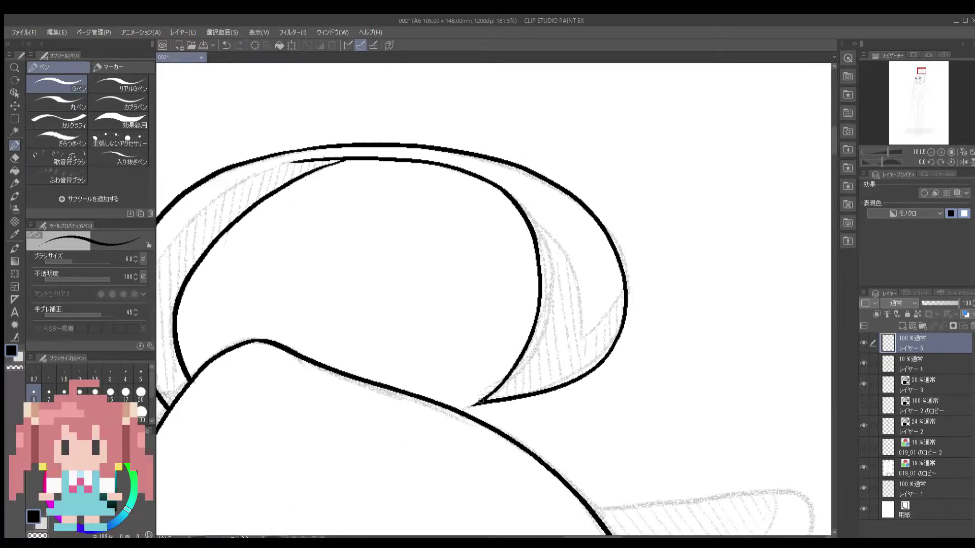
Step: Ink the animal ears and the hair ties below them on both sides of the head
scroll(486, 401, "down", 4)
left_click_drag(508, 305, 410, 229)
mouse_move(507, 457)
left_mouse_down()
mouse_move(507, 76)
mouse_move(524, 155)
left_mouse_up()
left_click_drag(508, 482, 508, 76)
mouse_move(711, 66)
left_mouse_down()
mouse_move(656, 294)
mouse_move(594, 208)
mouse_move(587, 171)
mouse_move(607, 320)
left_mouse_up()
scroll(591, 327, "down", 2)
Step: Ink the right-hand twin tail's long inner and outer outlines following the sketch
mouse_move(508, 153)
left_mouse_down()
mouse_move(507, 457)
mouse_move(507, 126)
left_mouse_up()
left_click_drag(729, 64, 632, 305)
left_click_drag(355, 305, 203, 295)
left_click_drag(629, 253, 634, 513)
left_click_drag(315, 417, 498, 443)
mouse_move(507, 127)
left_mouse_down()
mouse_move(508, 483)
mouse_move(508, 203)
left_mouse_up()
scroll(507, 305, "up", 3)
scroll(449, 275, "up", 2)
scroll(449, 274, "down", 3)
scroll(508, 304, "up", 2)
Step: Ink the left-hand twin tail's outline with its curled upper lock and long flowing outer edge
left_click_drag(507, 101, 507, 457)
left_click_drag(827, 94, 559, 533)
left_click_drag(655, 203, 525, 219)
scroll(526, 230, "down", 3)
left_click_drag(507, 406, 508, 274)
left_click_drag(518, 467, 517, 387)
scroll(518, 386, "up", 1)
left_click_drag(584, 66, 629, 482)
left_click_drag(571, 430, 507, 274)
scroll(507, 274, "down", 3)
Step: Ink the right-hand shoulder, the sleeve's outer edge with its elbow folds, and the armpit line
scroll(508, 274, "up", 4)
mouse_move(670, 203)
left_mouse_down()
mouse_move(670, 243)
mouse_move(680, 101)
left_mouse_up()
mouse_move(682, 94)
left_mouse_down()
mouse_move(615, 325)
mouse_move(598, 261)
left_mouse_up()
left_click_drag(588, 174, 598, 272)
left_click_drag(507, 152, 507, 457)
left_click_drag(624, 177, 630, 254)
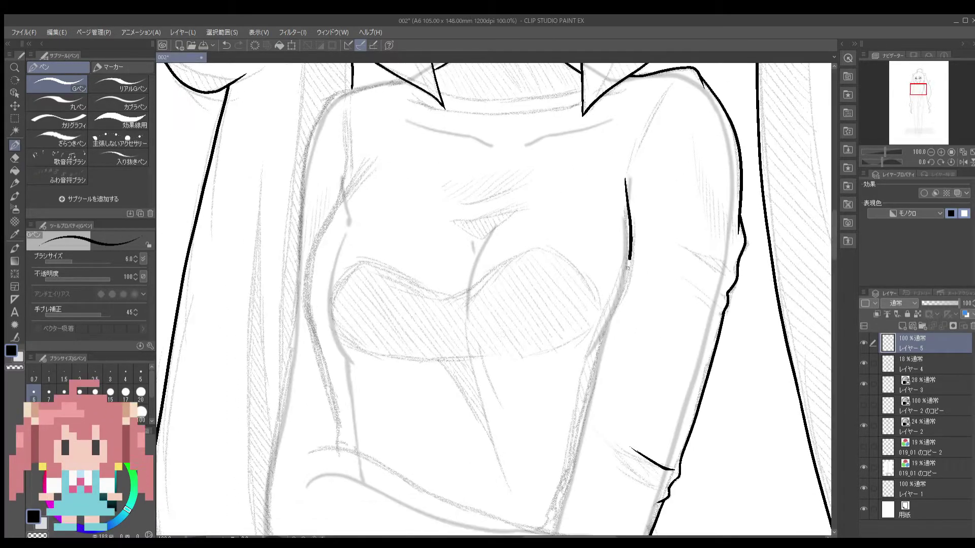
left_click_drag(667, 98, 637, 146)
mouse_move(508, 406)
left_mouse_down()
mouse_move(508, 152)
mouse_move(507, 294)
left_mouse_up()
left_click_drag(602, 215, 614, 217)
mouse_move(598, 264)
left_mouse_down()
mouse_move(449, 404)
mouse_move(451, 439)
left_mouse_up()
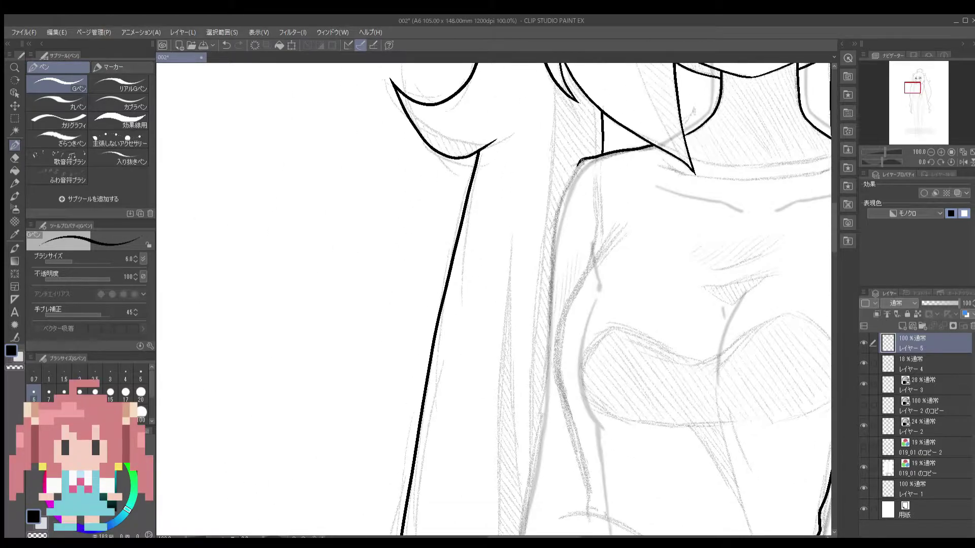
Step: Ink the left-hand sleeve and armpit lines and the sweater's curved collar following the sketch
left_click_drag(559, 65, 539, 256)
mouse_move(507, 153)
left_mouse_down()
mouse_move(508, 406)
mouse_move(495, 333)
left_mouse_up()
left_click_drag(507, 203, 508, 375)
scroll(482, 370, "up", 3)
scroll(487, 300, "down", 4)
scroll(361, 281, "up", 4)
left_click_drag(509, 307, 437, 294)
scroll(487, 300, "down", 5)
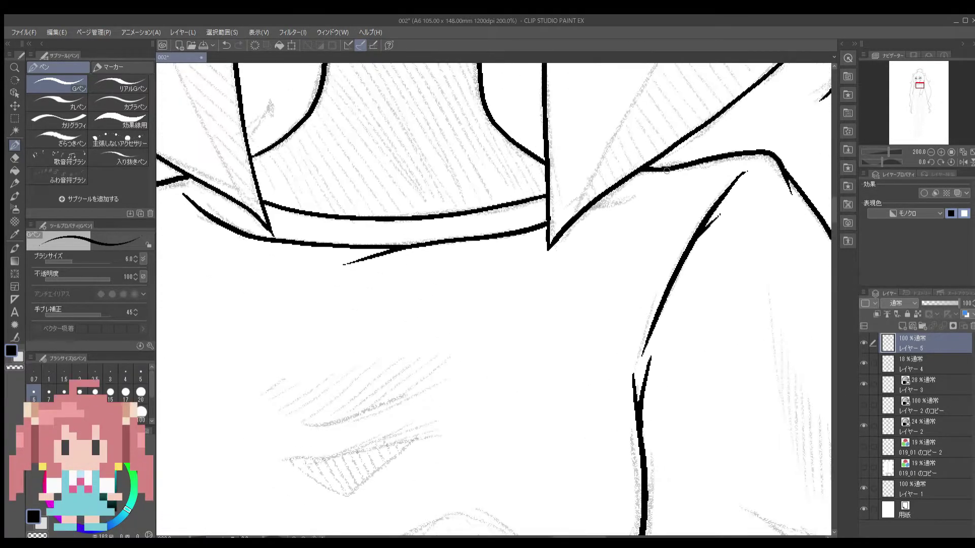
Step: Ink the chest folds, the torso sides, and the bent forearm crossing the waist with its gripping hand
scroll(487, 299, "up", 3)
scroll(255, 342, "down", 1)
mouse_move(256, 343)
left_mouse_down()
mouse_move(250, 257)
mouse_move(756, 384)
left_mouse_up()
scroll(253, 306, "up", 1)
left_click_drag(245, 390, 311, 255)
mouse_move(678, 343)
left_mouse_down()
mouse_move(538, 257)
mouse_move(553, 342)
left_mouse_up()
left_click_drag(675, 269, 487, 270)
left_click_drag(498, 376, 491, 312)
left_click_drag(474, 299, 475, 389)
Step: Ink both edges of the hanging arm's sleeve from the gripping hand down to the wrist
scroll(484, 366, "down", 5)
scroll(581, 239, "up", 4)
left_click_drag(590, 112, 580, 227)
left_click_drag(677, 243, 637, 409)
left_click_drag(637, 409, 622, 322)
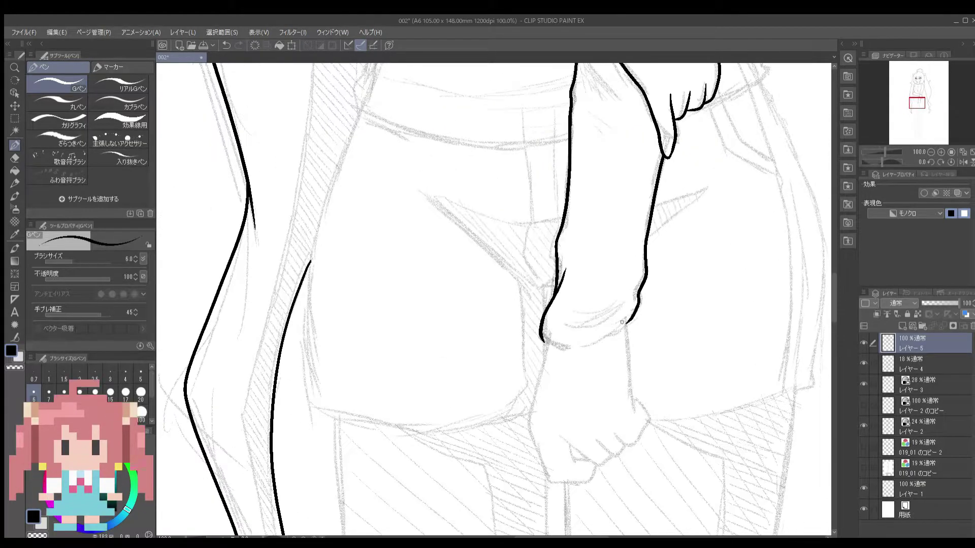
Step: Ink the hanging sleeve's cuff and the sweater's waist, hem and small fold lines
left_click_drag(555, 347, 570, 329)
mouse_move(573, 315)
left_mouse_down()
mouse_move(638, 286)
mouse_move(572, 490)
left_mouse_up()
mouse_move(577, 233)
left_mouse_down()
mouse_move(538, 350)
mouse_move(772, 314)
left_mouse_up()
left_click_drag(584, 156, 551, 286)
mouse_move(551, 286)
left_mouse_down()
mouse_move(405, 277)
mouse_move(614, 304)
left_mouse_up()
left_click_drag(614, 304, 530, 365)
left_click_drag(670, 171, 701, 248)
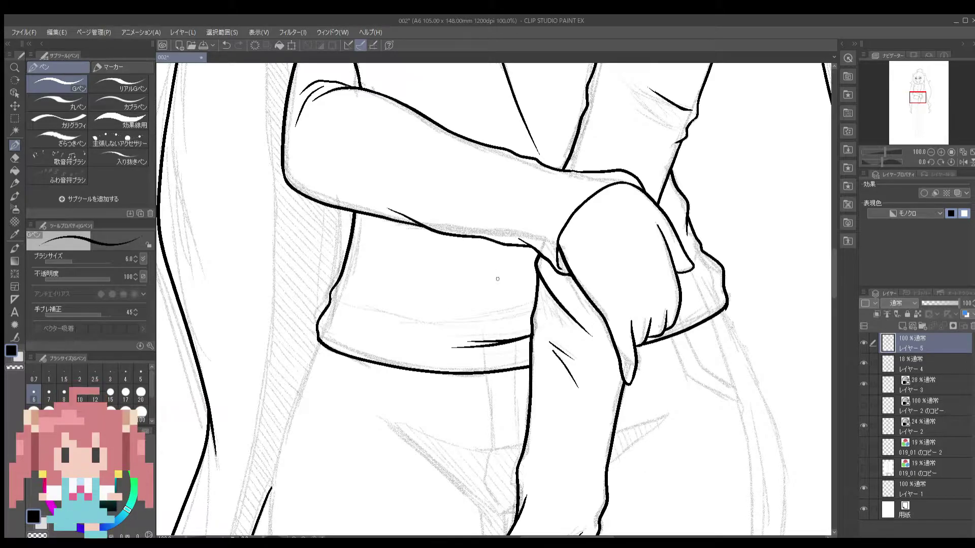
Step: Ink the shorts' side outlines and left-hand hem, and start the lowered fist's wrist and knuckles
left_click_drag(378, 307, 386, 323)
left_click_drag(609, 356, 655, 97)
mouse_move(655, 96)
left_mouse_down()
mouse_move(591, 361)
mouse_move(482, 106)
left_mouse_up()
mouse_move(483, 107)
left_mouse_down()
mouse_move(432, 375)
mouse_move(269, 355)
left_mouse_up()
mouse_move(256, 329)
left_mouse_down()
mouse_move(271, 345)
mouse_move(472, 349)
left_mouse_up()
left_click_drag(472, 349, 472, 300)
left_click_drag(571, 206, 579, 292)
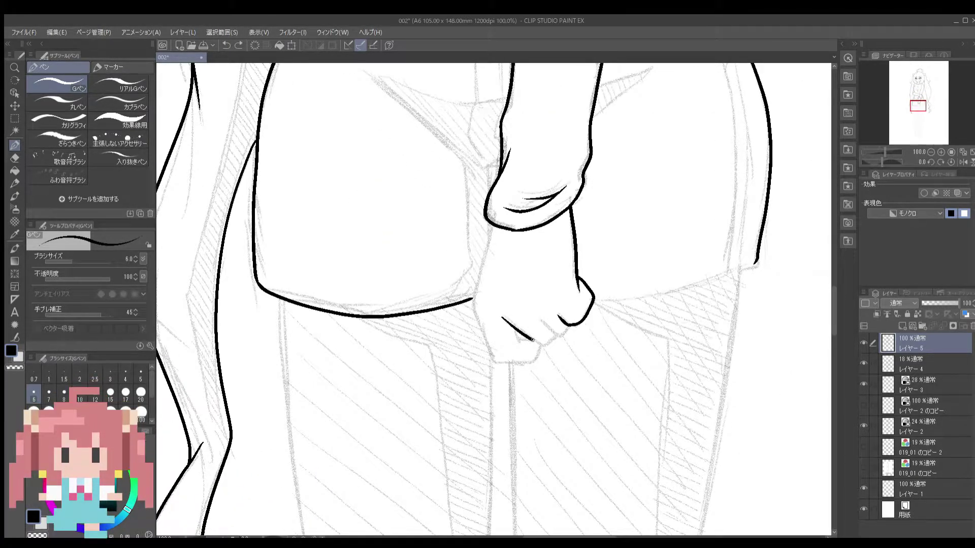
Step: Finish inking the fist and add the shorts' right-hand hem, hanging waist tie, folds, pocket and side stripes
left_click_drag(508, 339, 464, 296)
left_click_drag(446, 184, 434, 239)
left_click_drag(550, 262, 711, 220)
left_click_drag(507, 228, 507, 376)
scroll(478, 188, "up", 1)
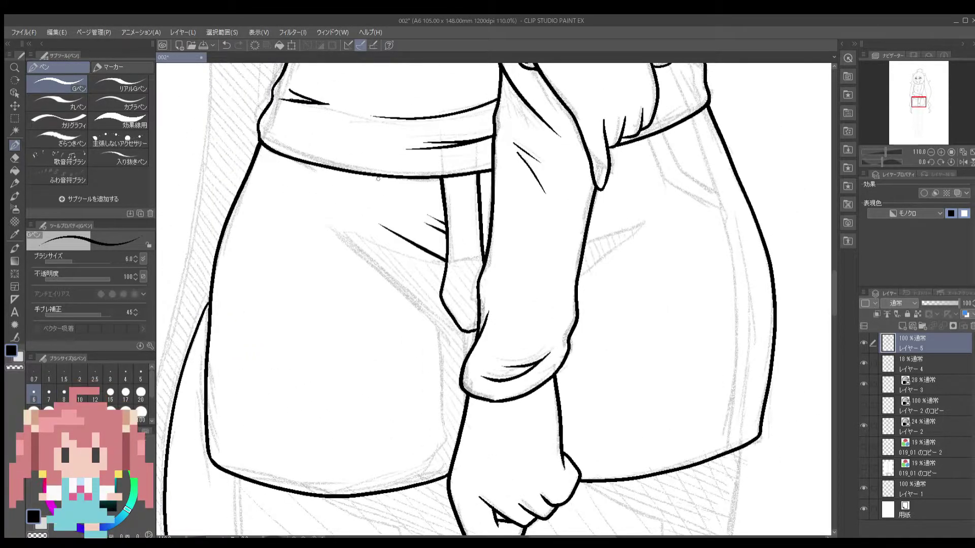
scroll(455, 142, "down", 2)
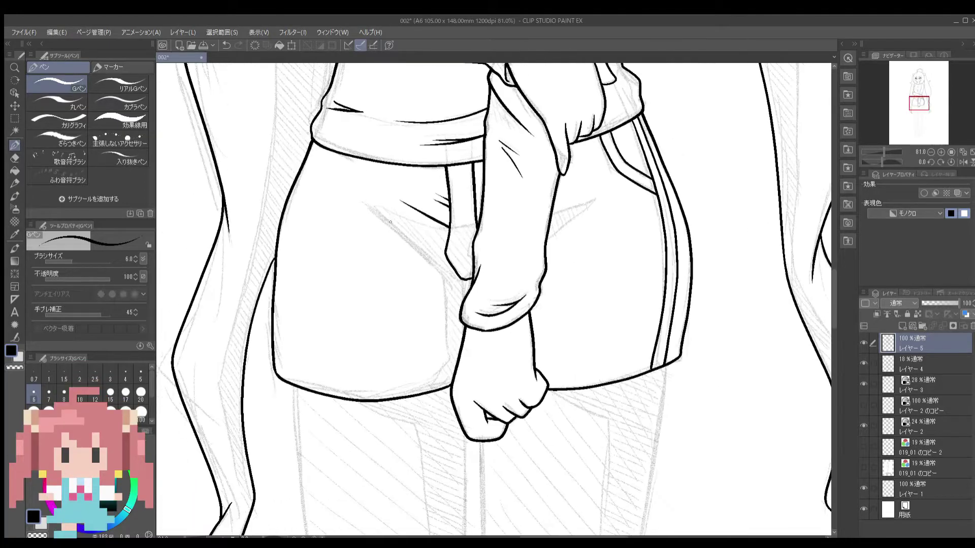
Step: Ink the inner and outer outlines of the right-hand leg from the shorts to the shin
scroll(442, 267, "down", 2)
left_click_drag(635, 175, 587, 90)
left_click_drag(539, 403, 534, 326)
left_click_drag(440, 88, 448, 418)
mouse_move(449, 417)
left_mouse_down()
mouse_move(415, 208)
mouse_move(543, 235)
left_mouse_up()
Step: Ink the right-hand legging's hem, the ankle, and the shoe with its rounded opening and toe
scroll(422, 435, "up", 4)
left_click_drag(532, 142, 533, 228)
left_click_drag(422, 167, 463, 40)
mouse_move(464, 65)
left_mouse_down()
mouse_move(414, 300)
mouse_move(464, 224)
left_mouse_up()
left_click_drag(464, 224, 507, 305)
left_click_drag(637, 190, 584, 280)
left_click_drag(558, 76, 559, 286)
left_click_drag(629, 225, 536, 366)
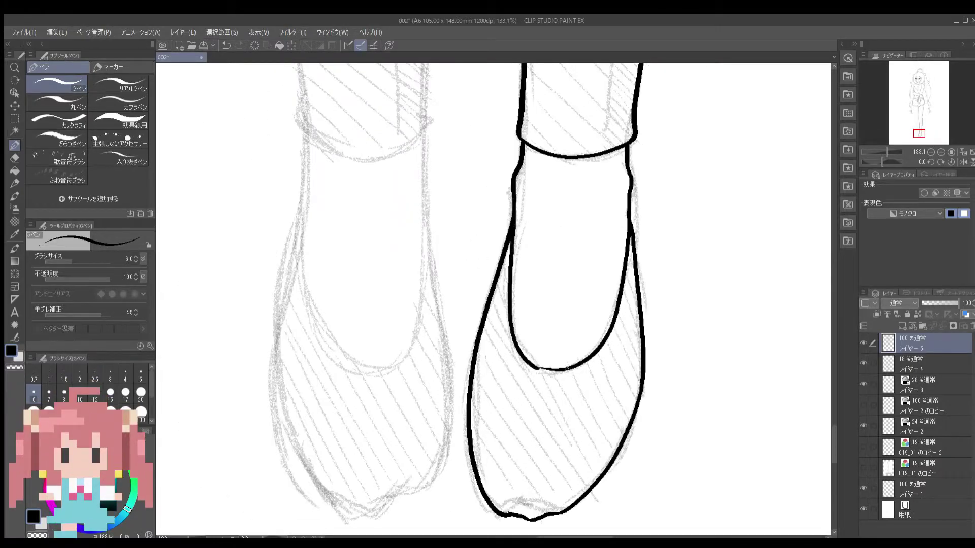
Step: Ink the left-hand leg's inner and outer outlines from the shorts down to the legging's hem
scroll(540, 369, "down", 4)
left_click_drag(616, 112, 613, 255)
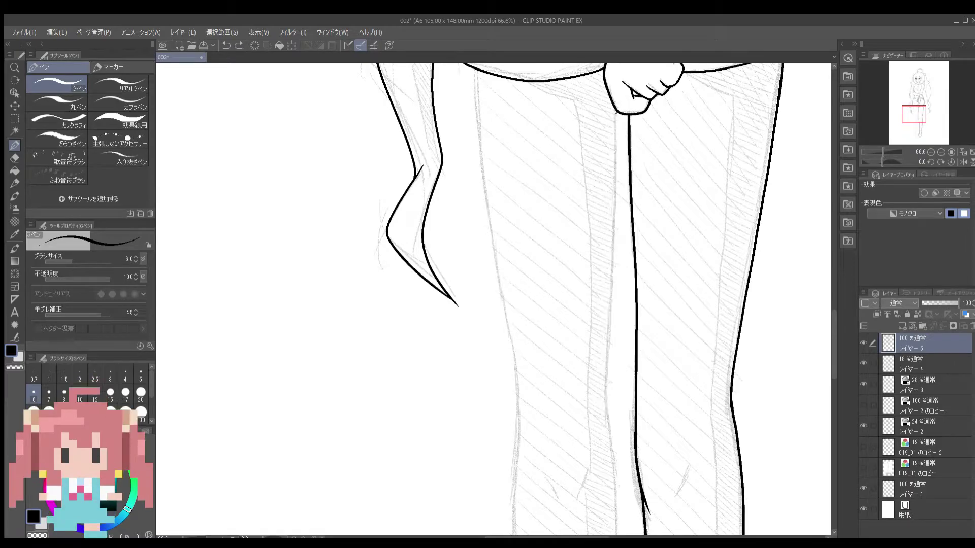
left_click_drag(481, 169, 518, 441)
left_click_drag(518, 436, 527, 107)
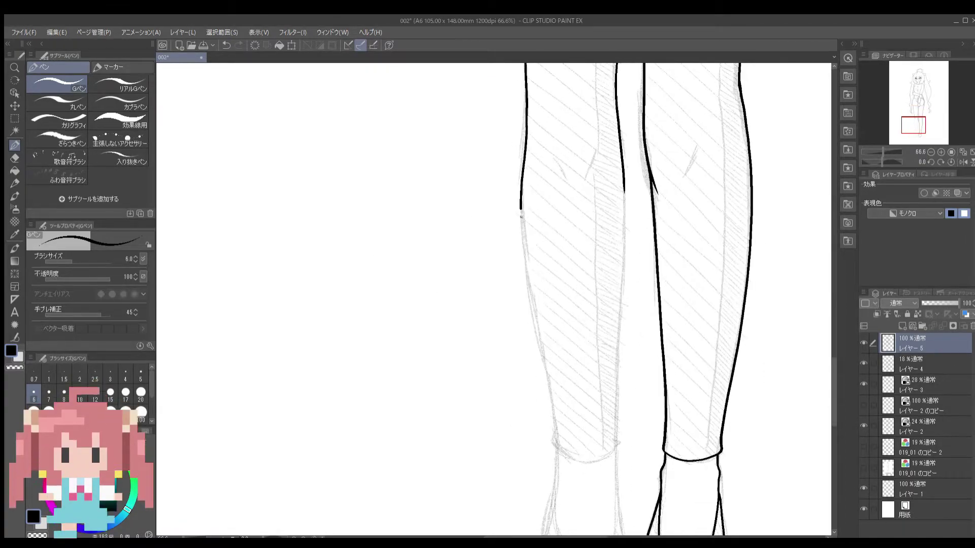
left_click_drag(624, 217, 620, 399)
left_click_drag(485, 326, 487, 46)
Step: Ink the left-hand ankle and shoe with its rounded opening and toe
scroll(609, 152, "down", 1)
left_click_drag(609, 132, 614, 195)
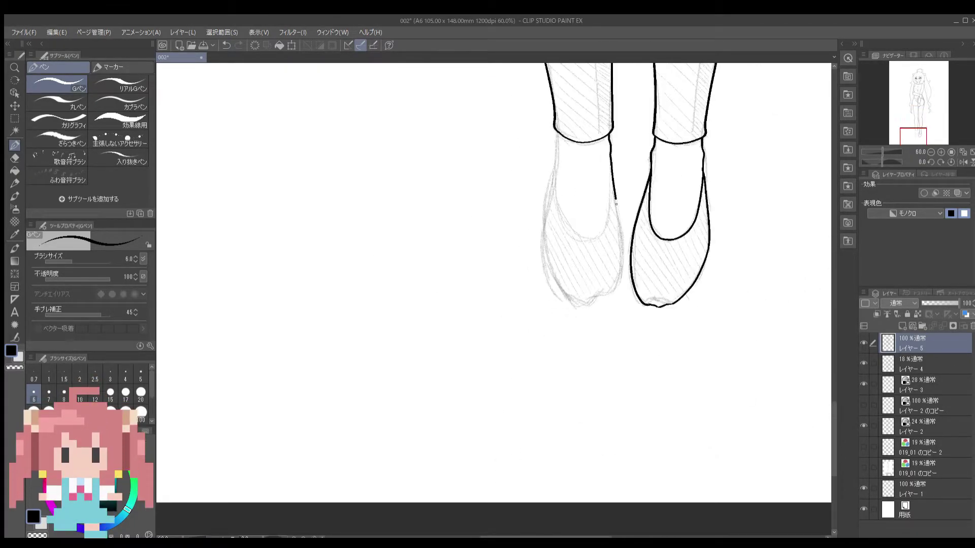
left_click_drag(557, 157, 564, 225)
scroll(565, 227, "up", 4)
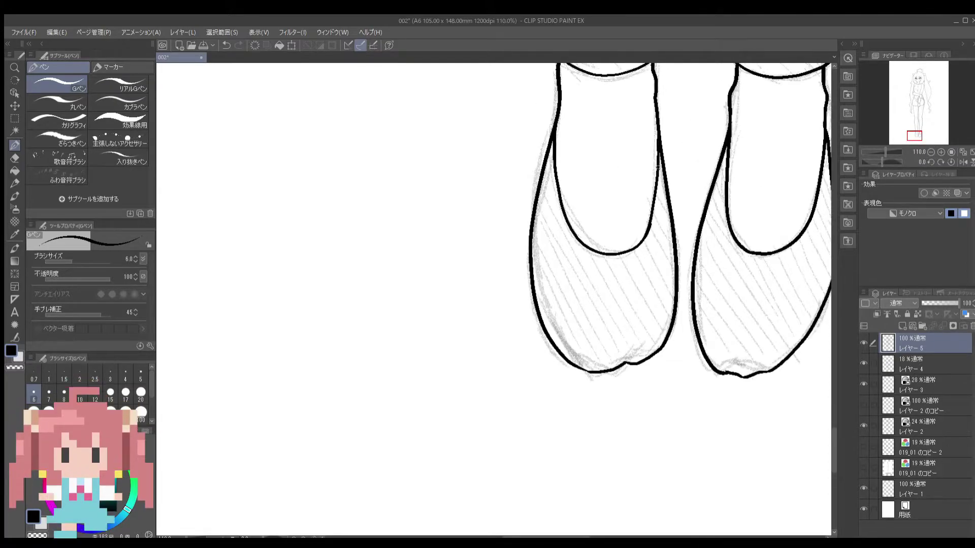
scroll(464, 326, "down", 8)
scroll(464, 326, "up", 4)
scroll(463, 326, "down", 5)
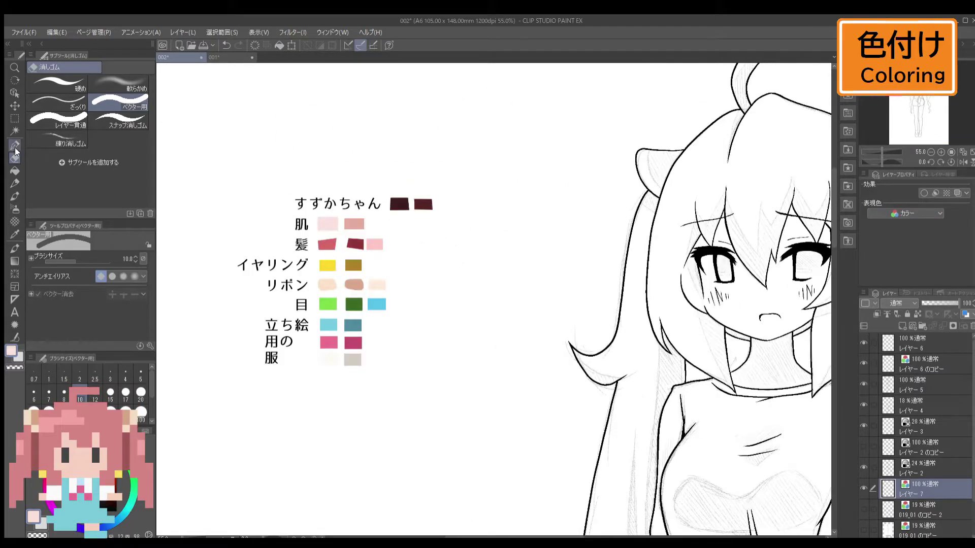
Step: Clear the sketch layers from view and fill the face and neck with light pink skin colour on レイヤー 7
scroll(450, 366, "up", 8)
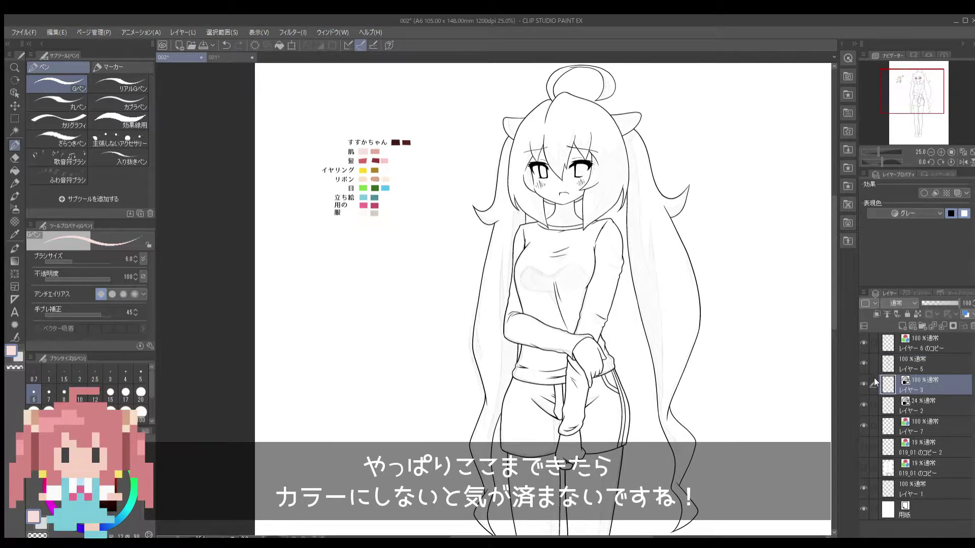
left_click(914, 406)
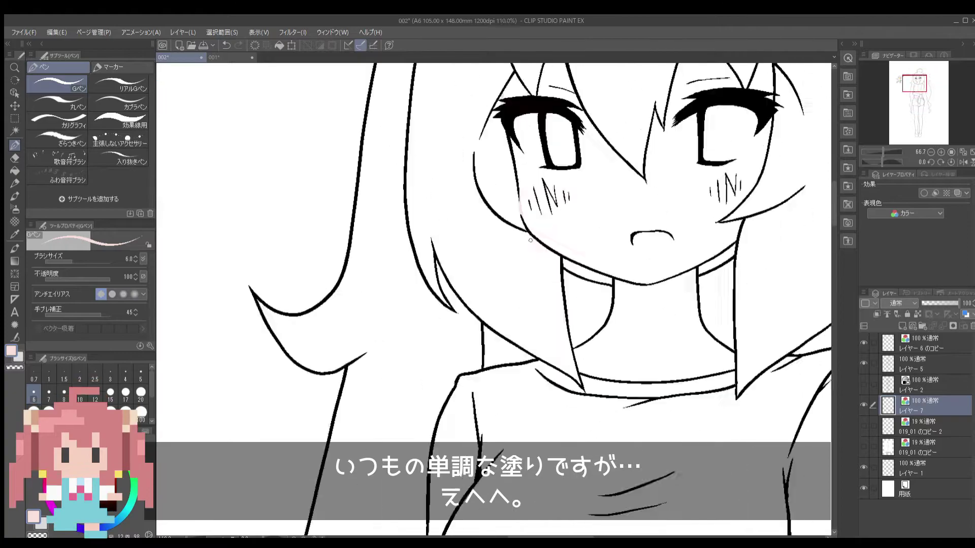
scroll(551, 187, "down", 5)
key("e")
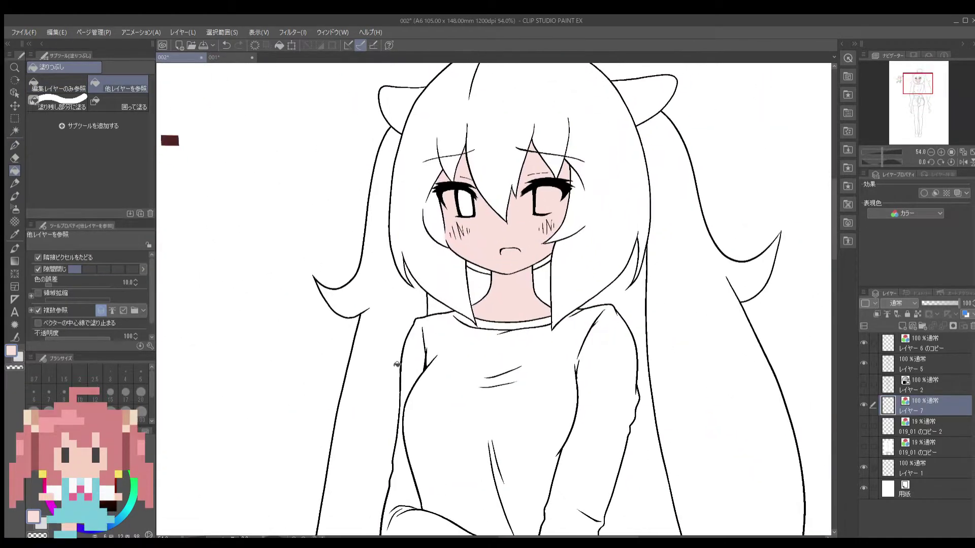
Step: Erase the skin colour from the whites of both eyes and the inside of the mouth
scroll(424, 209, "up", 5)
left_click_drag(751, 178, 401, 179)
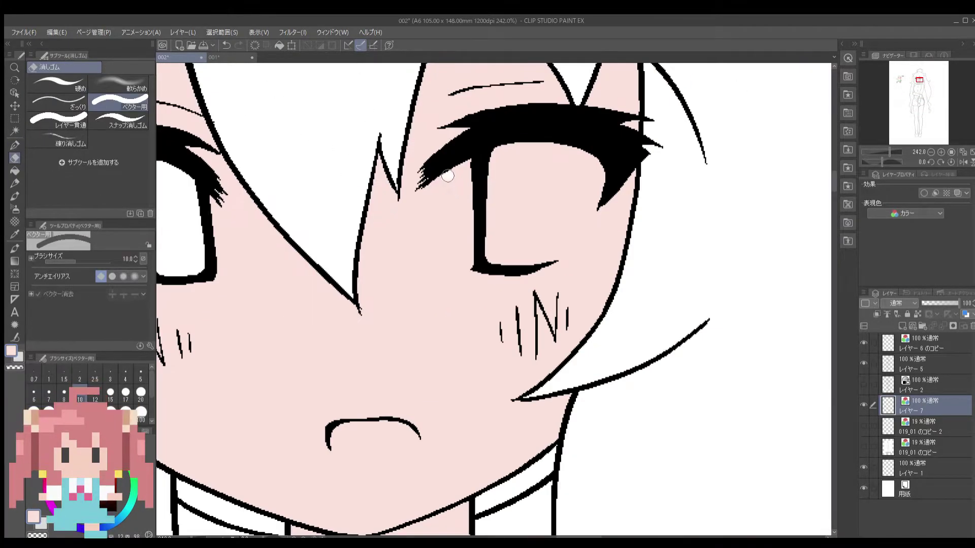
scroll(400, 179, "up", 1)
left_click_drag(409, 136, 517, 150)
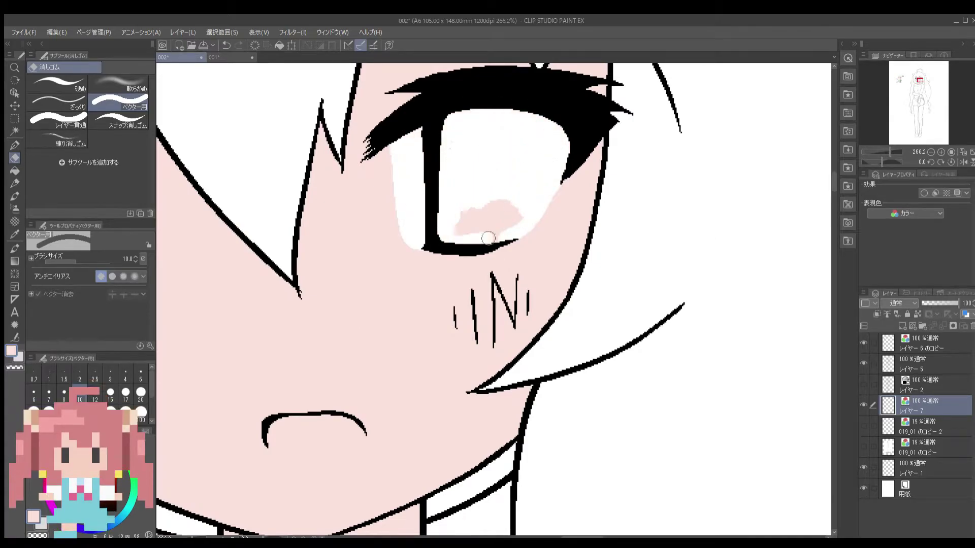
scroll(455, 243, "down", 5)
scroll(392, 224, "up", 5)
scroll(446, 282, "down", 5)
Step: Fill both hands with the light pink skin colour
key("g")
scroll(487, 402, "up", 2)
scroll(488, 402, "down", 2)
scroll(420, 415, "up", 3)
Step: Outline the face shadows under the bangs, beside the nose and along the jaw in darker skin pink
key("p")
scroll(569, 311, "up", 4)
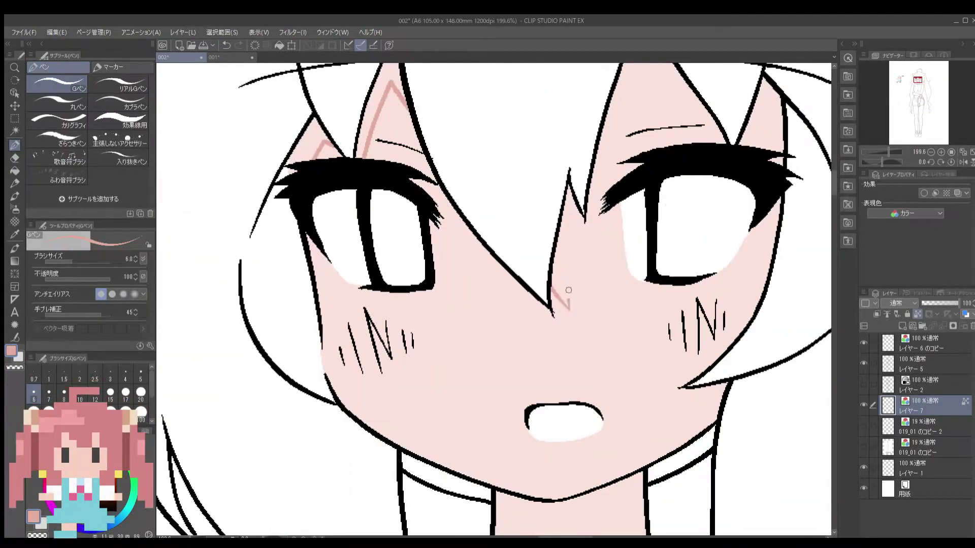
scroll(568, 310, "down", 3)
scroll(568, 310, "down", 2)
scroll(759, 159, "up", 3)
left_click_drag(734, 169, 760, 159)
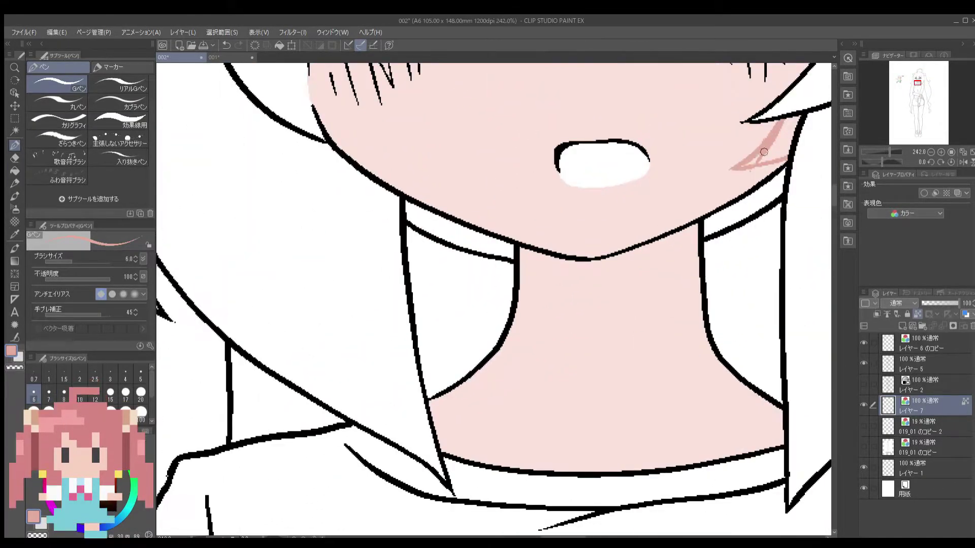
Step: Fill the outlined face shadows and the whole neck with the darker skin pink
scroll(621, 248, "down", 3)
key("p")
scroll(558, 253, "up", 3)
scroll(558, 254, "down", 4)
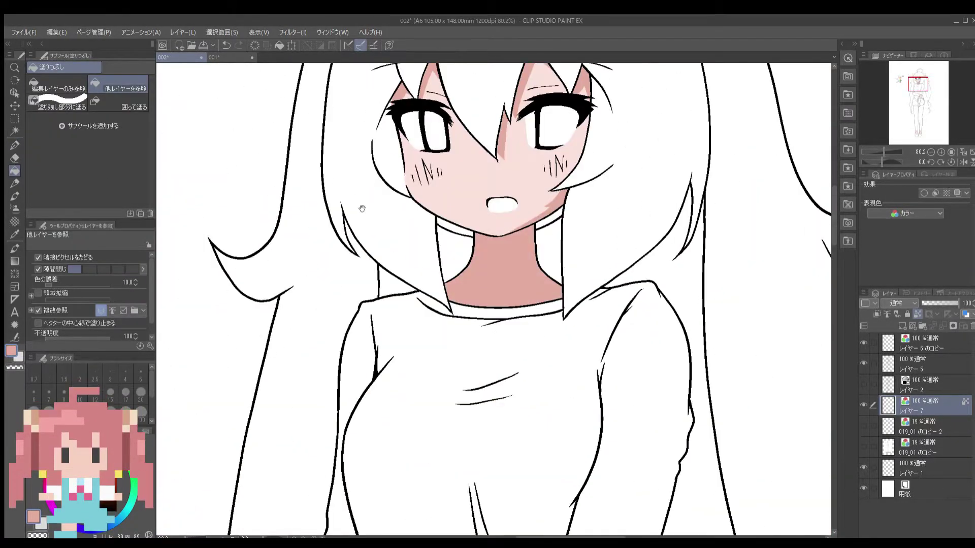
Step: Outline the shadows on both hands with the G-pen and fill them with the darker skin pink
scroll(558, 330, "up", 2)
left_click(8, 145)
scroll(569, 345, "up", 3)
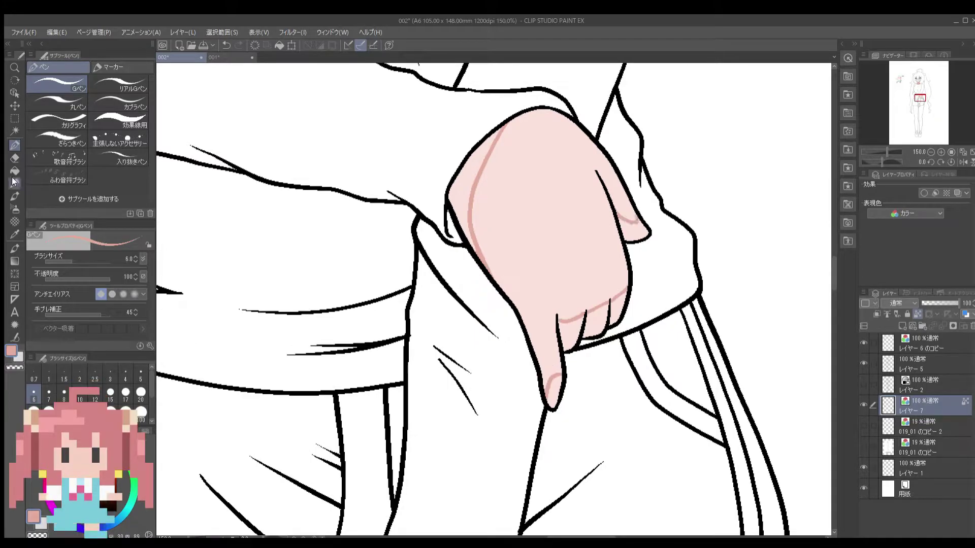
scroll(610, 197, "down", 2)
scroll(514, 282, "up", 2)
scroll(413, 159, "down", 3)
scroll(413, 159, "up", 2)
left_click(332, 198)
key("g")
Step: Recolour the line art on レイヤー 5 with the dark brown sampled from the palette
scroll(465, 181, "down", 4)
scroll(465, 180, "up", 3)
left_click(425, 211, "alt")
key("ctrl+plus")
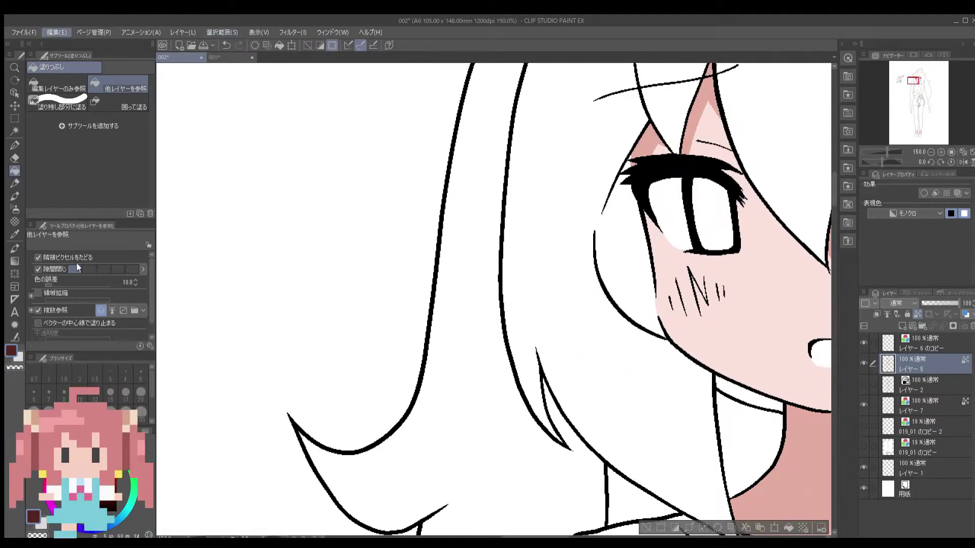
scroll(492, 254, "down", 5)
Step: Fill the hair and twin tails on レイヤー 7 with the palette's red hair colour
left_click(914, 405)
left_click(169, 168, "alt")
left_click(502, 254)
scroll(539, 257, "up", 5)
scroll(507, 264, "down", 8)
scroll(338, 362, "up", 3)
scroll(338, 362, "down", 3)
Step: Outline zigzag shadows across the bangs and left-hand side hair with the palette's dark red hair colour
left_click(365, 208, "alt")
key("p")
scroll(501, 261, "up", 5)
scroll(501, 261, "down", 4)
scroll(577, 243, "up", 2)
scroll(577, 243, "up", 4)
scroll(609, 354, "down", 3)
scroll(392, 246, "down", 1)
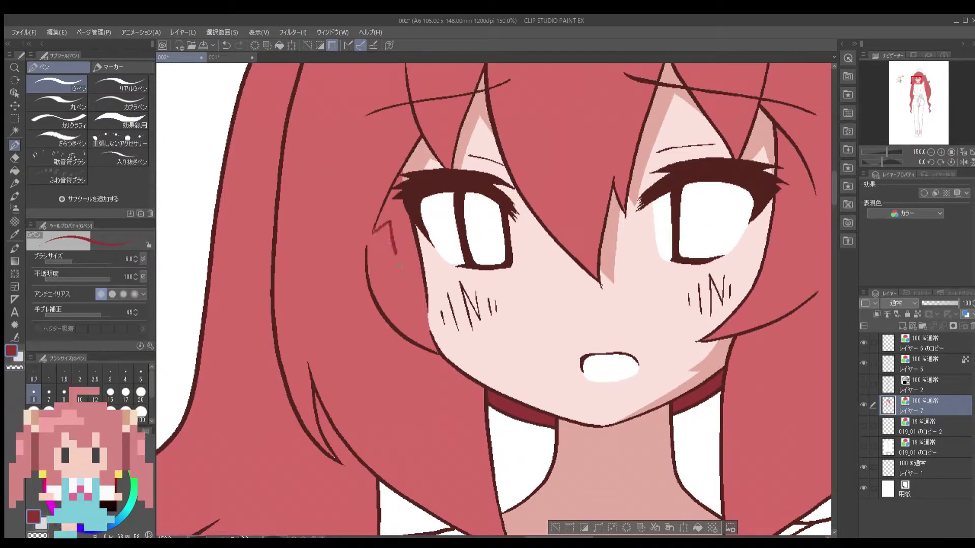
scroll(392, 320, "down", 2)
scroll(511, 193, "up", 2)
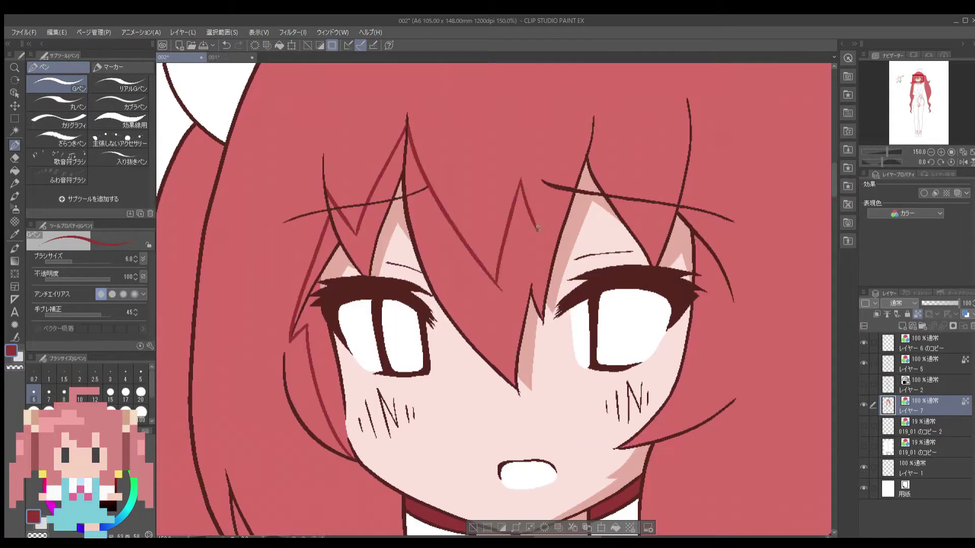
Step: Outline the dark red shadow areas on the right-hand side hair beside the cheek and jaw
scroll(512, 193, "down", 2)
scroll(430, 229, "up", 2)
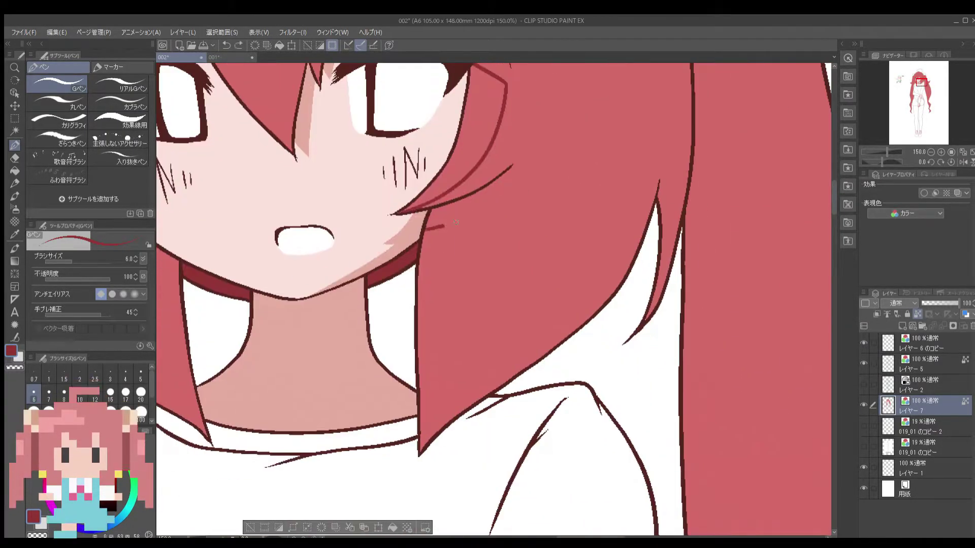
scroll(462, 261, "down", 2)
scroll(420, 126, "up", 2)
Step: Fill the outlined shadows of the bangs and right-hand side hair with dark red
key("g")
left_click_drag(918, 76, 921, 71)
left_click(251, 203)
scroll(436, 220, "down", 2)
scroll(322, 289, "up", 2)
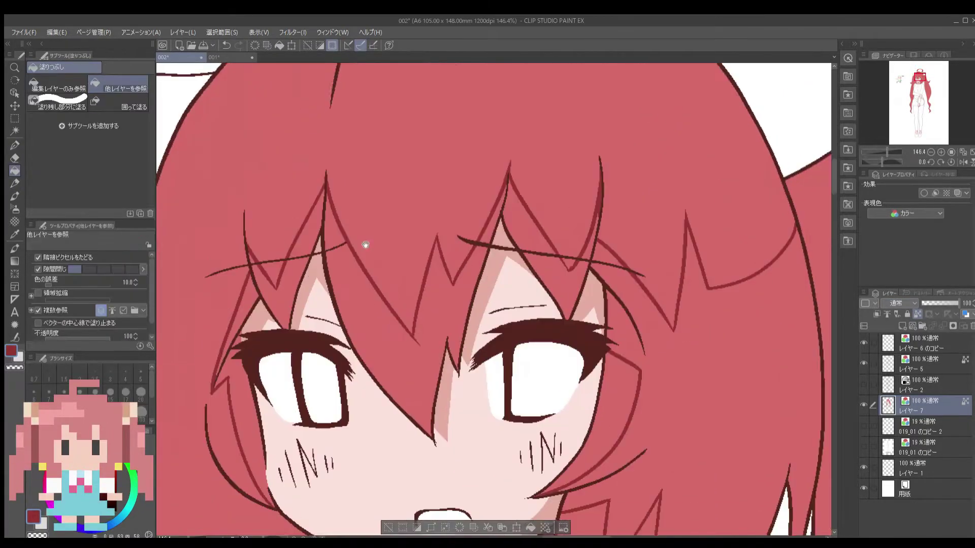
scroll(276, 268, "up", 3)
scroll(333, 290, "down", 5)
left_click_drag(333, 290, 486, 155)
Step: Outline the shadows on the left-hand side lock and along the left-hand twin tail down to its tip
key("p")
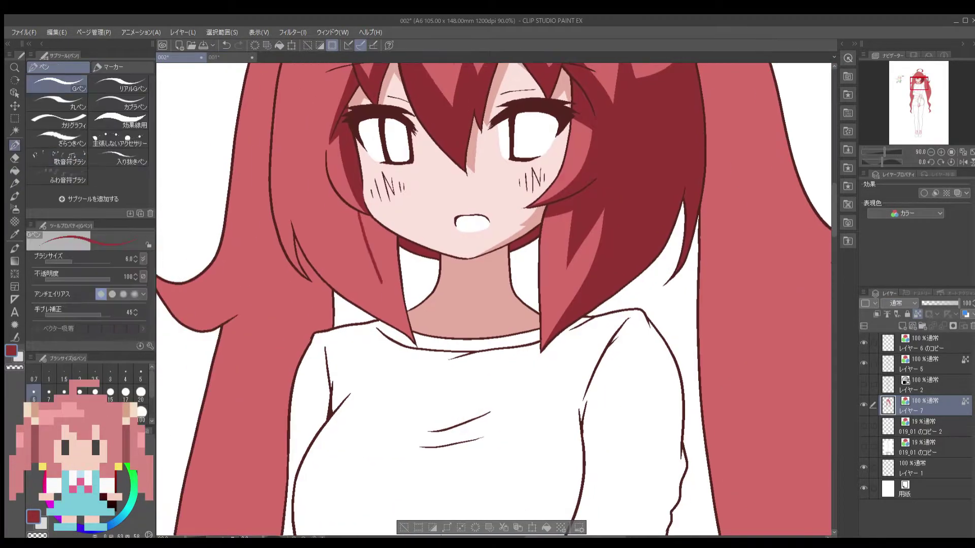
left_click_drag(356, 304, 538, 68)
scroll(456, 254, "down", 3)
scroll(364, 351, "up", 2)
left_click_drag(362, 361, 376, 192)
left_click_drag(390, 330, 390, 213)
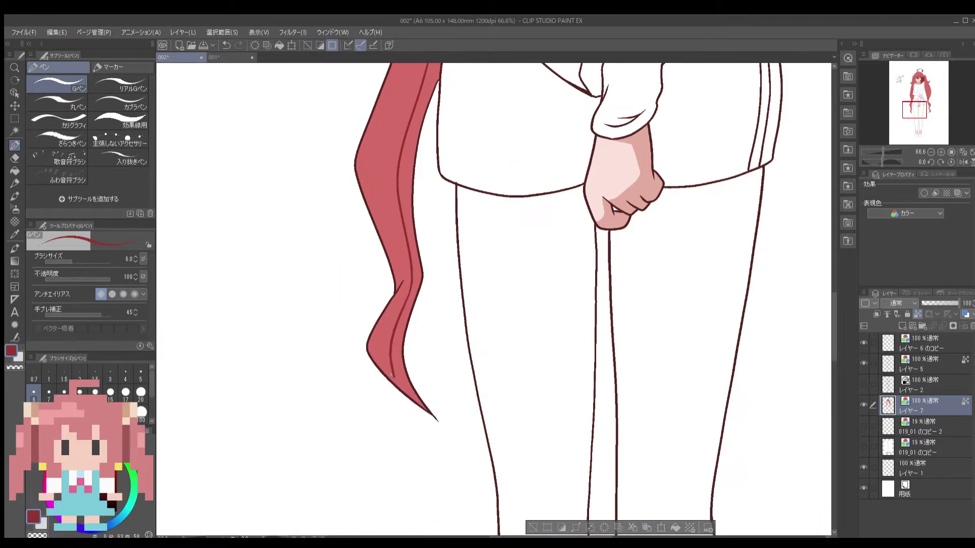
left_click_drag(341, 152, 342, 275)
scroll(428, 216, "up", 3)
Step: Outline the long jagged shadow running along the inside of the right-hand twin tail in dark red
left_click_drag(428, 215, 436, 335)
left_click_drag(690, 107, 436, 208)
left_click_drag(792, 165, 596, 208)
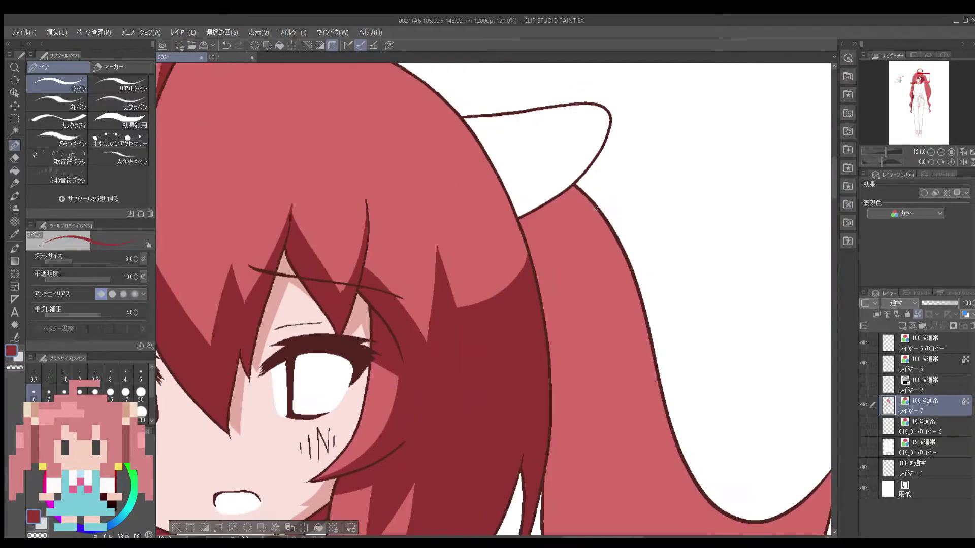
scroll(606, 352, "down", 3)
scroll(355, 507, "up", 2)
left_click_drag(383, 229, 437, 127)
left_click_drag(446, 334, 457, 508)
left_click_drag(385, 457, 355, 203)
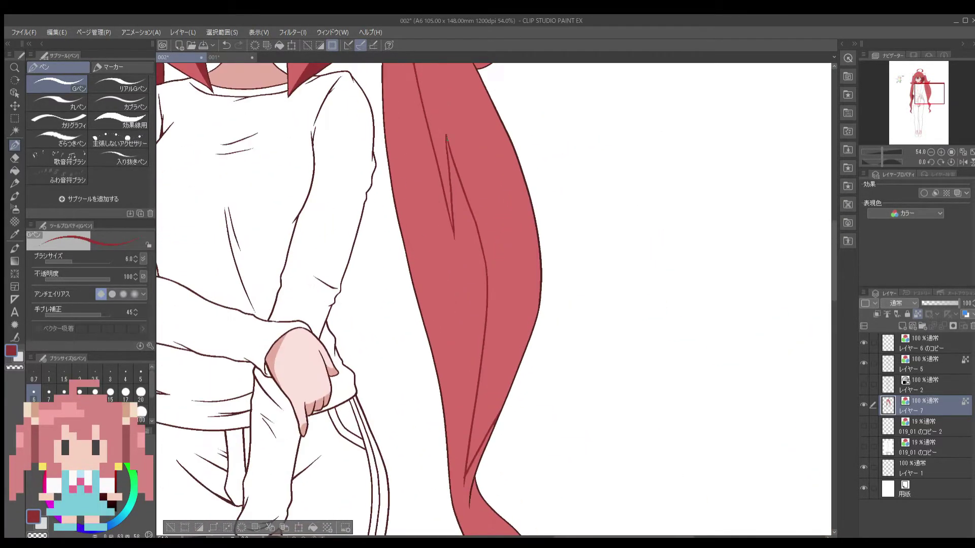
Step: Fill the twin tails' outlined shadow areas with dark red
scroll(305, 254, "down", 2)
key("g")
scroll(273, 236, "down", 2)
Step: Draw jagged pink highlights across the crown and on both twin tails, filling their outlined shapes
key("p")
scroll(417, 140, "up", 5)
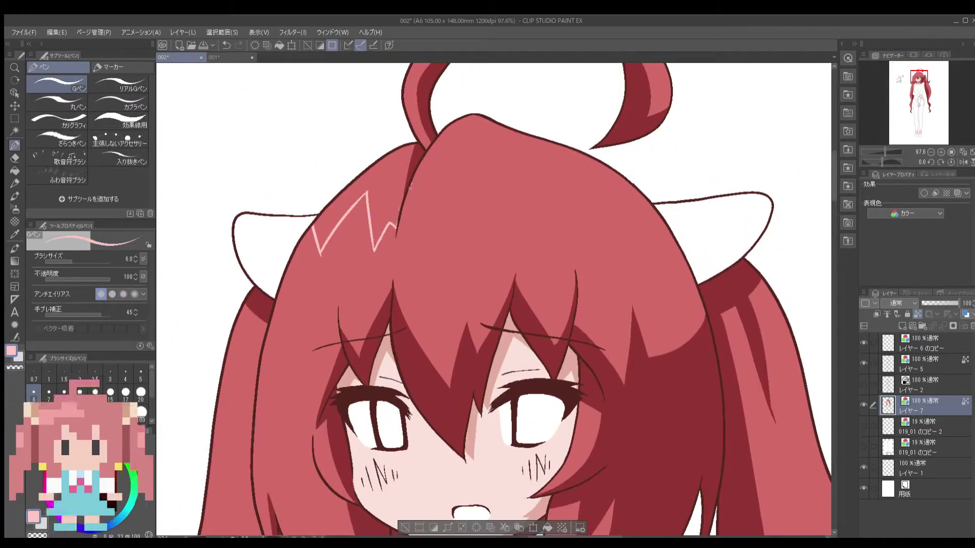
mouse_move(391, 200)
left_mouse_down()
mouse_move(477, 76)
mouse_move(346, 226)
left_mouse_up()
left_click_drag(453, 265, 542, 249)
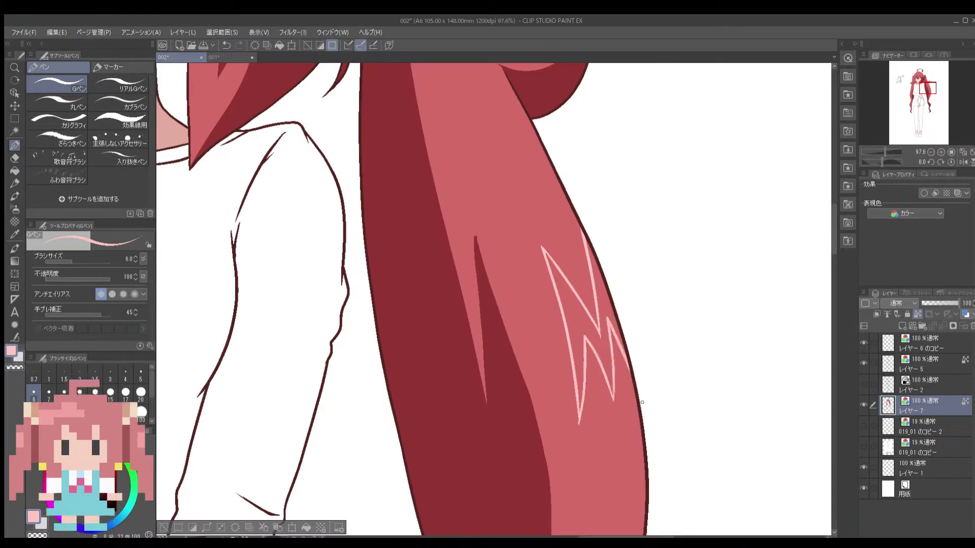
key("g")
scroll(398, 261, "down", 6)
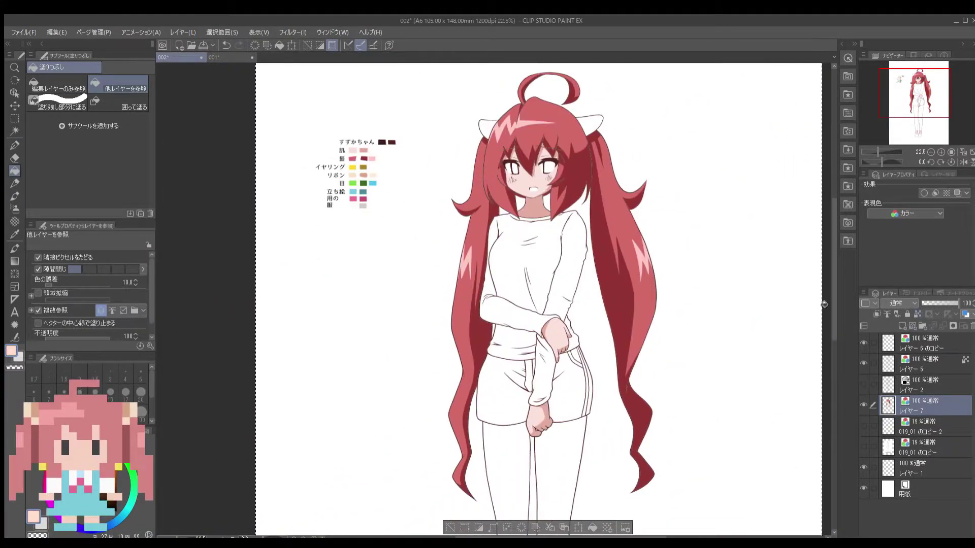
Step: Colour both animal ears beige with tan shading and pale, round spots on a separate layer
left_click(588, 124)
scroll(528, 132, "up", 5)
key("p")
scroll(419, 190, "up", 1)
scroll(503, 217, "down", 1)
key("g")
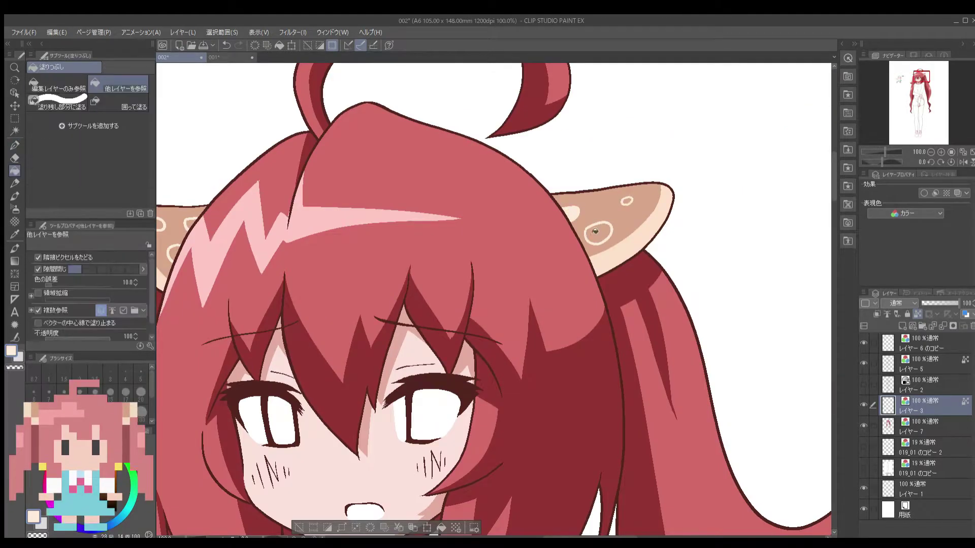
Step: Fill both irises with bright green on a new layer and draw elongated dark-green pupils in them
scroll(295, 429, "down", 3)
left_click_drag(296, 429, 339, 392)
left_click(901, 326)
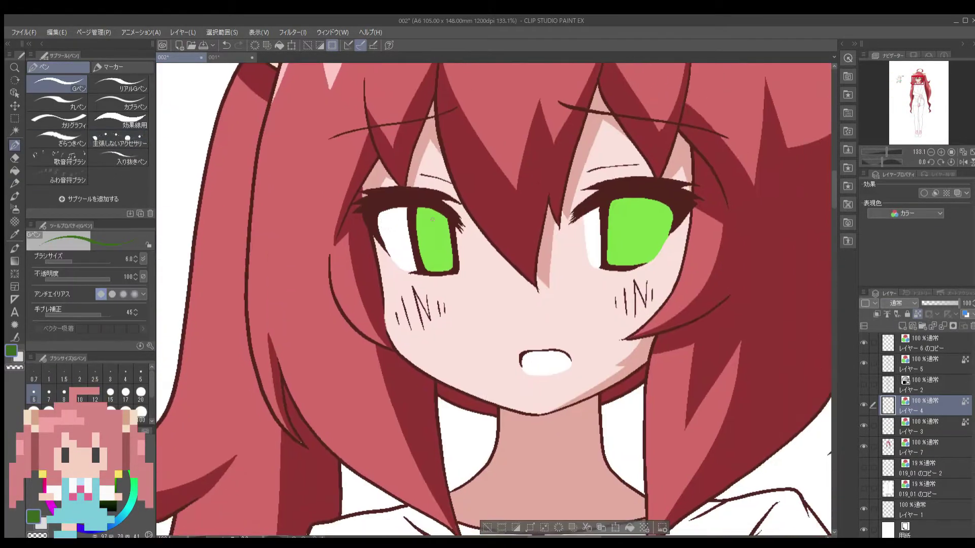
scroll(432, 219, "up", 1)
left_click_drag(429, 214, 436, 261)
scroll(436, 261, "up", 1)
left_click_drag(629, 203, 638, 247)
scroll(558, 184, "down", 2)
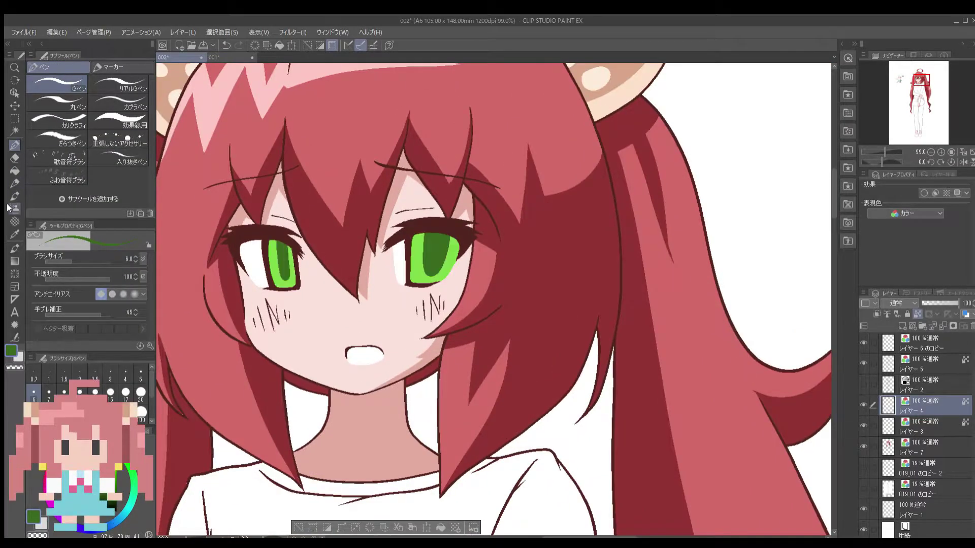
Step: Shade the upper part of both irises with a dark-green airbrush gradient
key("b")
scroll(369, 236, "up", 5)
key("p")
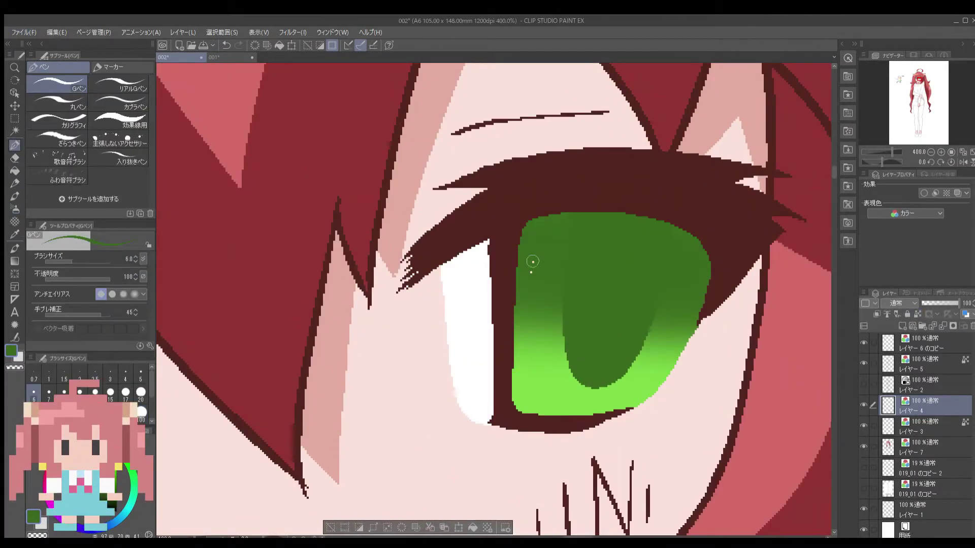
scroll(532, 261, "down", 4)
key("b")
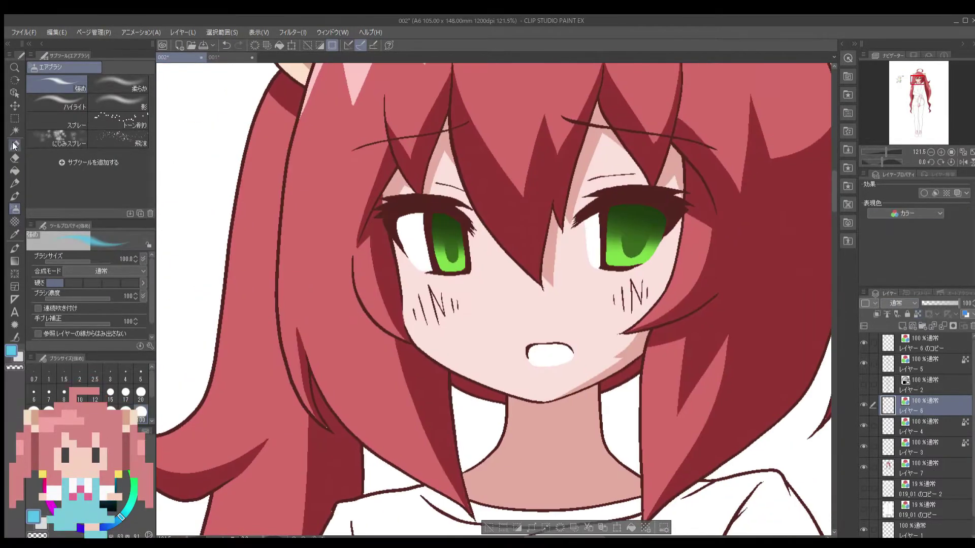
Step: Draw a light-blue stroke down the middle of each pupil with the G-pen on a separate layer
scroll(497, 244, "up", 3)
key("p")
left_click_drag(486, 219, 497, 244)
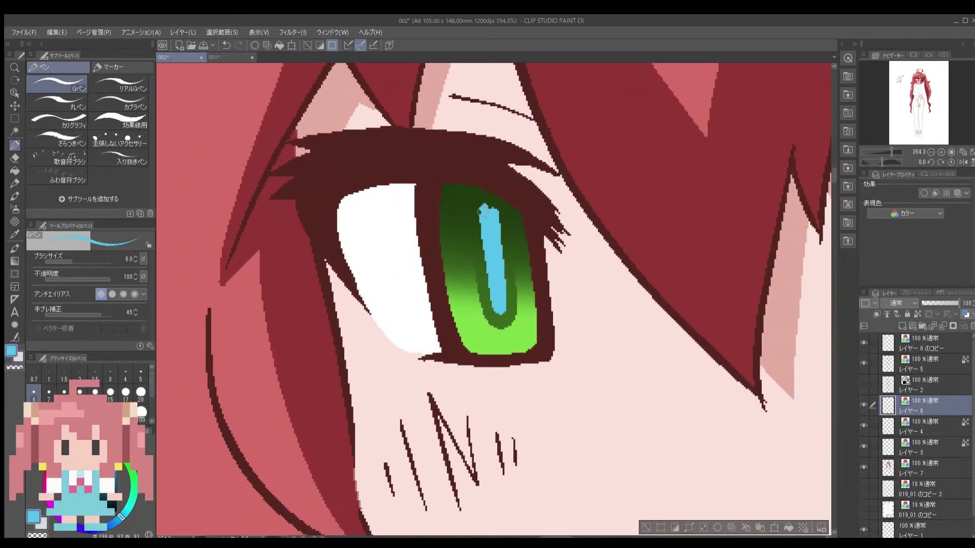
scroll(484, 212, "down", 2)
left_click_drag(594, 233, 593, 287)
scroll(605, 263, "down", 3)
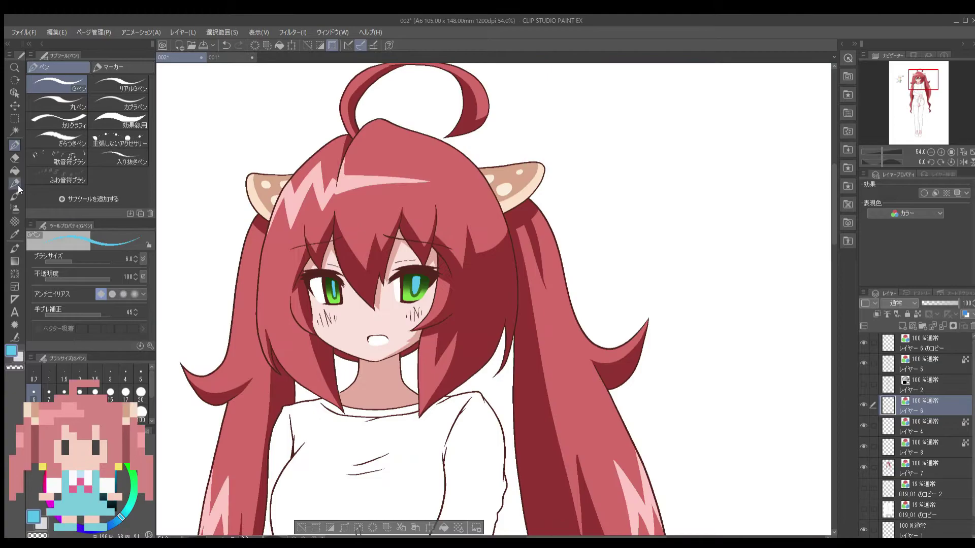
Step: Fade the upper ends of the light-blue pupil strokes with the soft eraser
key("e")
scroll(334, 279, "up", 2)
scroll(486, 278, "up", 3)
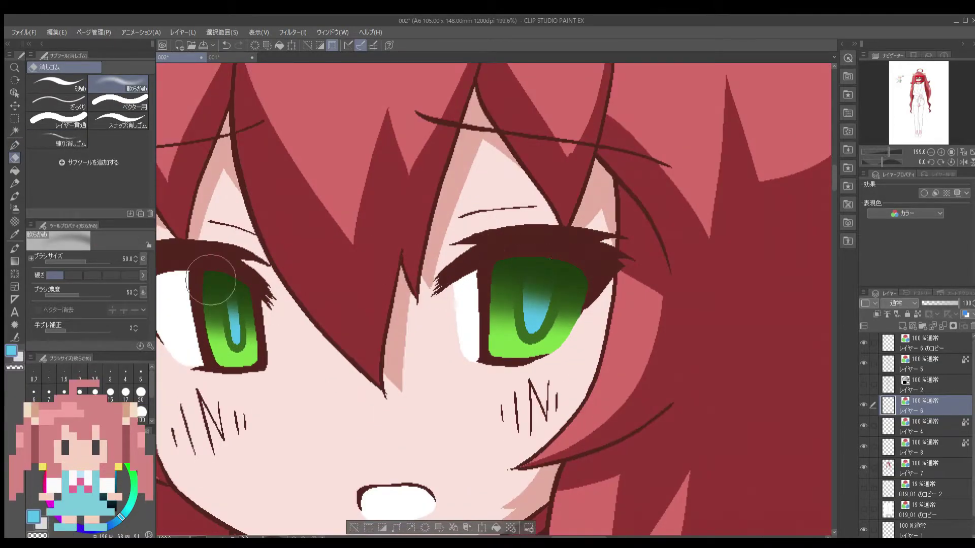
scroll(217, 271, "down", 4)
Step: Airbrush a large and a small white catchlight on a new layer and place a copy on the other eye
key("ctrl+shift+n")
left_click(14, 209)
scroll(296, 267, "up", 5)
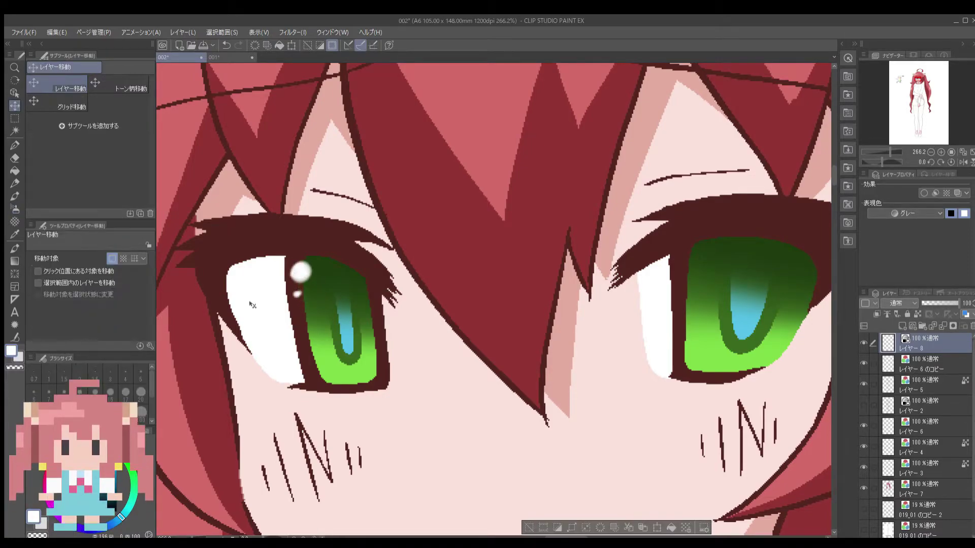
key("m")
scroll(495, 300, "down", 3)
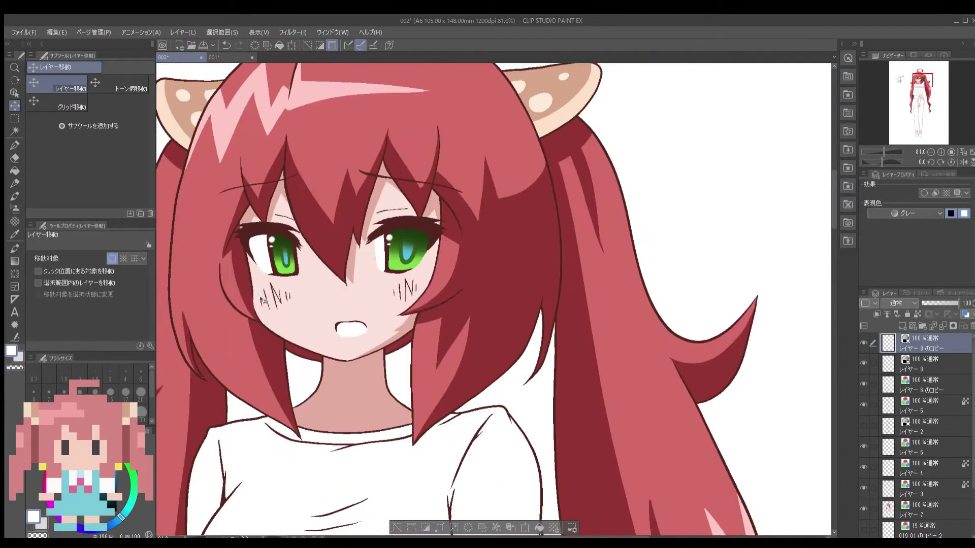
scroll(495, 300, "up", 3)
Step: Select a strip across each lower iris with the selection pen and airbrush a white reflection band inside it
left_click(55, 121)
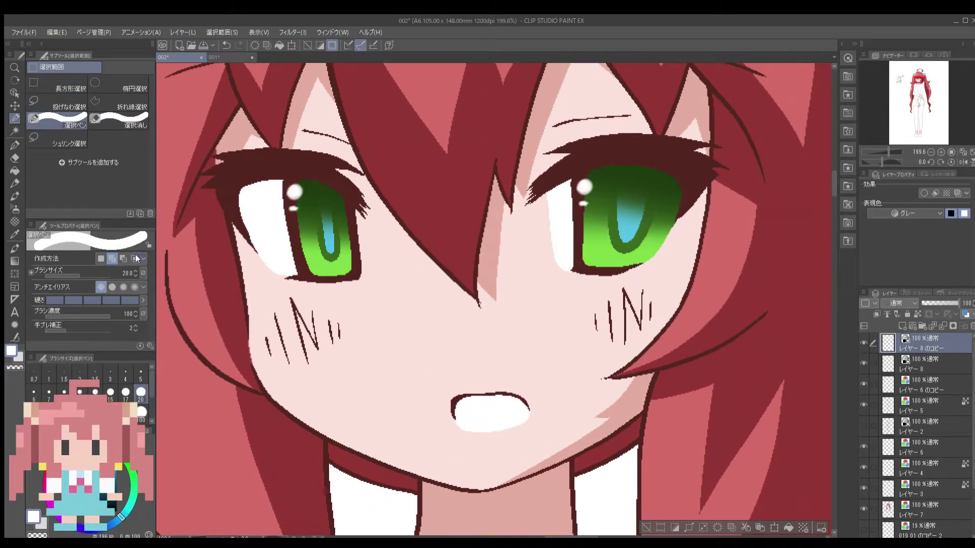
scroll(528, 322, "down", 2)
left_click_drag(503, 239, 507, 274)
left_click_drag(198, 224, 218, 255)
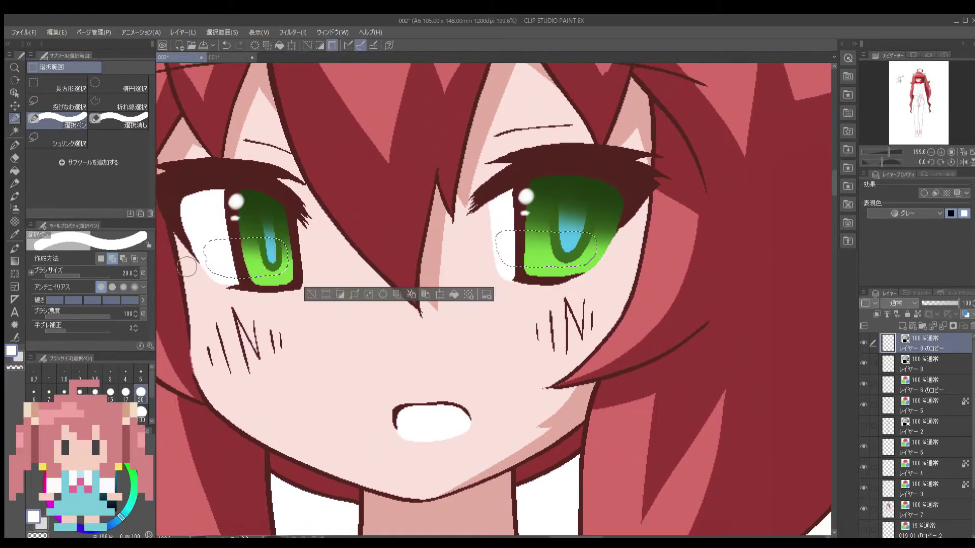
key("b")
scroll(264, 249, "up", 3)
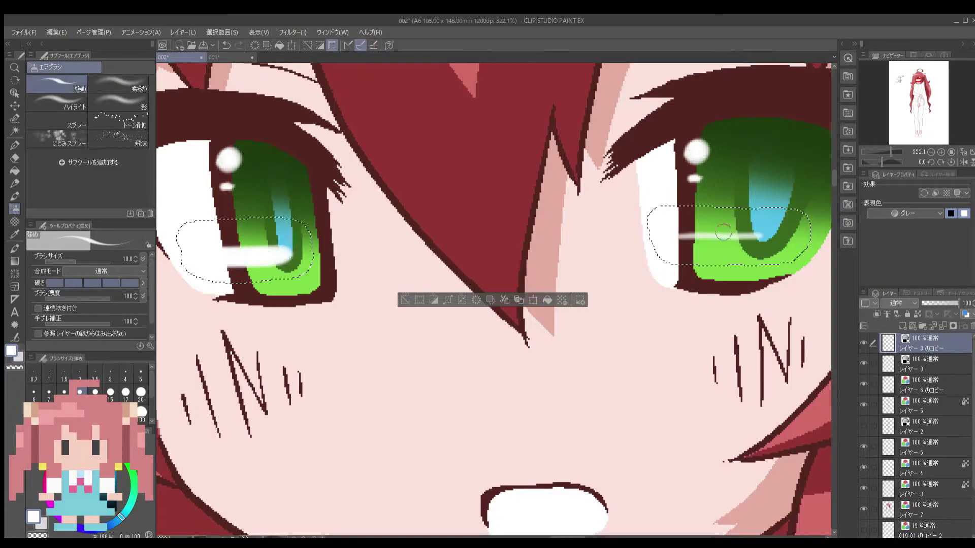
key("ctrl+d")
scroll(393, 300, "down", 5)
Step: Add slitted pale-yellow reflections across both upper irises on a new layer blended with Overlay
key("ctrl+shift+n")
key("p")
scroll(506, 220, "up", 3)
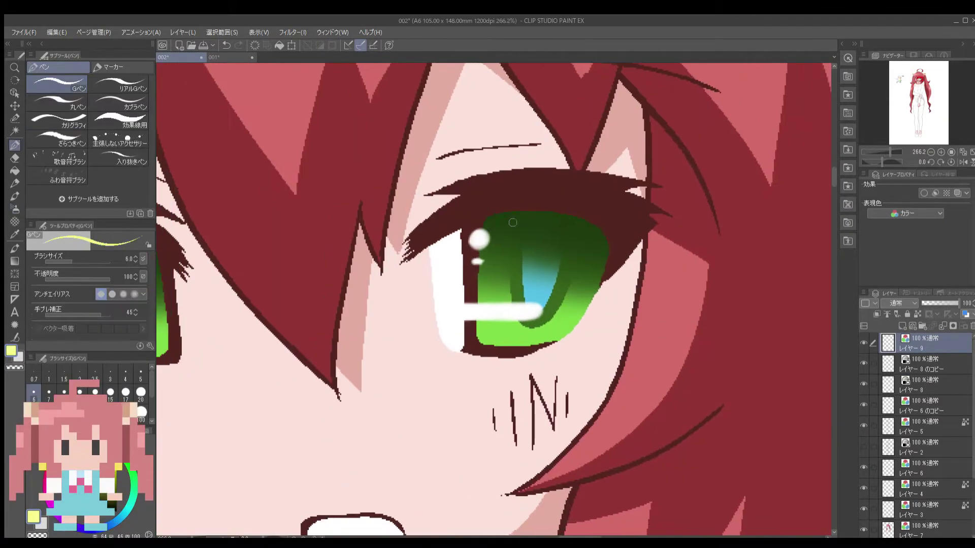
left_click_drag(490, 250, 589, 278)
scroll(257, 199, "left", 3)
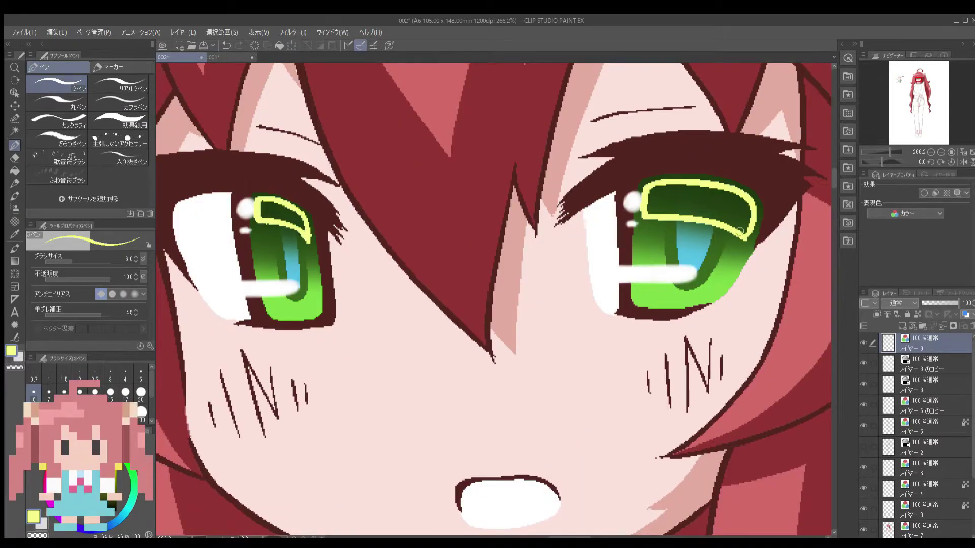
key("ctrl+z")
key("e")
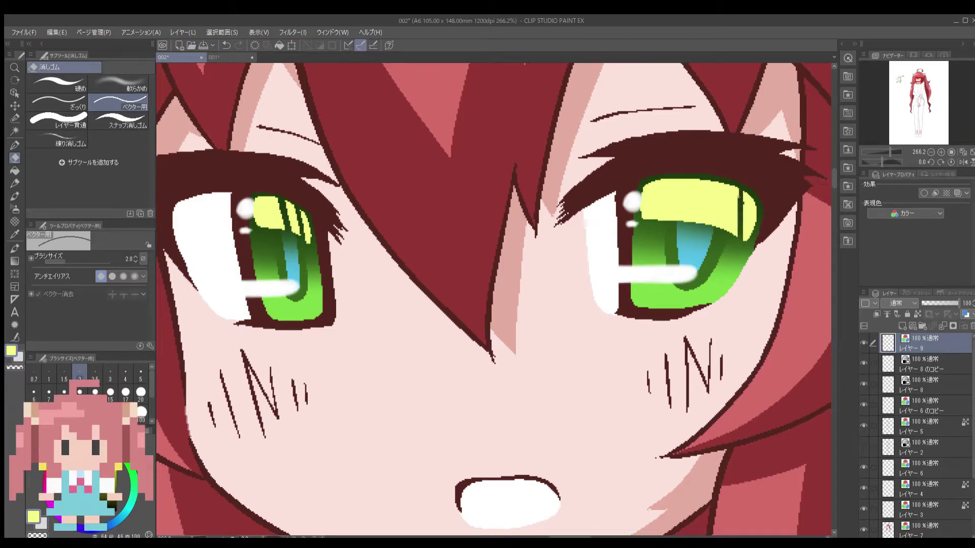
scroll(270, 223, "down", 5)
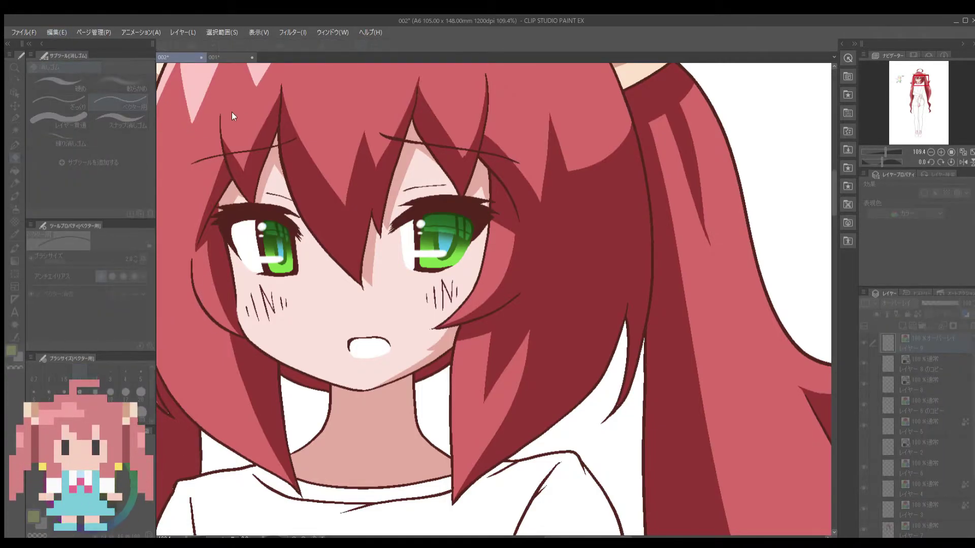
Step: Fill the inside of the open mouth with red
scroll(236, 113, "down", 3)
scroll(954, 440, "down", 3)
left_click(924, 469)
key("g")
scroll(537, 272, "up", 5)
scroll(537, 272, "down", 2)
left_click(569, 327)
Step: Fill the shorts with a flat colour on their own layer and adjust it to orange
scroll(568, 327, "down", 1)
scroll(537, 272, "down", 5)
scroll(537, 272, "down", 2)
left_click(479, 262)
left_click(528, 284)
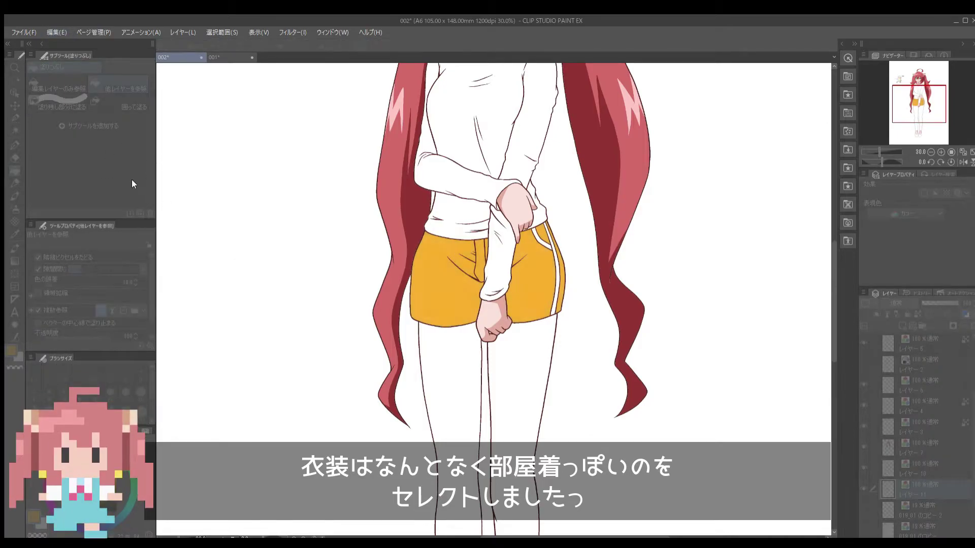
key("Return")
left_click_drag(450, 285, 407, 239)
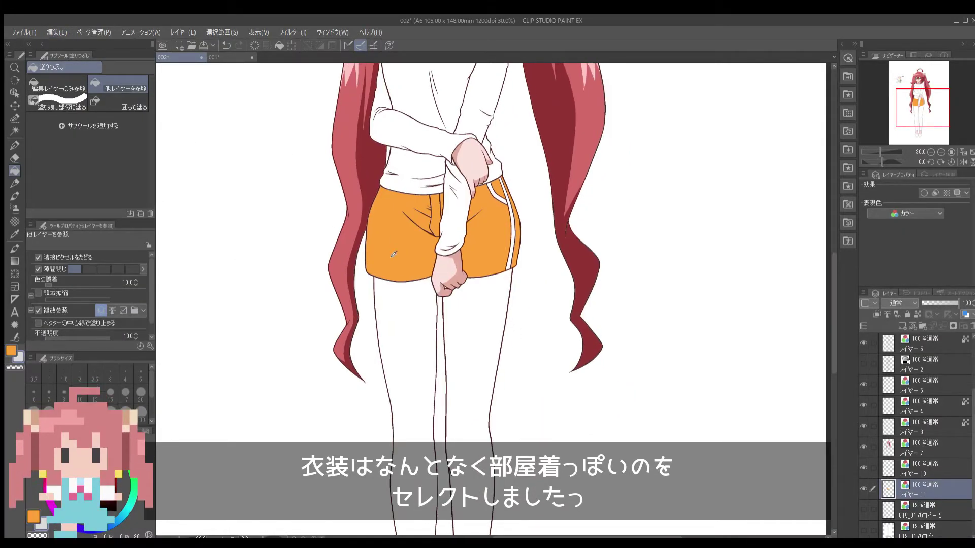
Step: Outline the shorts' shadows in brown around the fly creases, beneath the sweater hem and along the inner legs
key("p")
scroll(411, 236, "up", 4)
left_click_drag(456, 212, 477, 228)
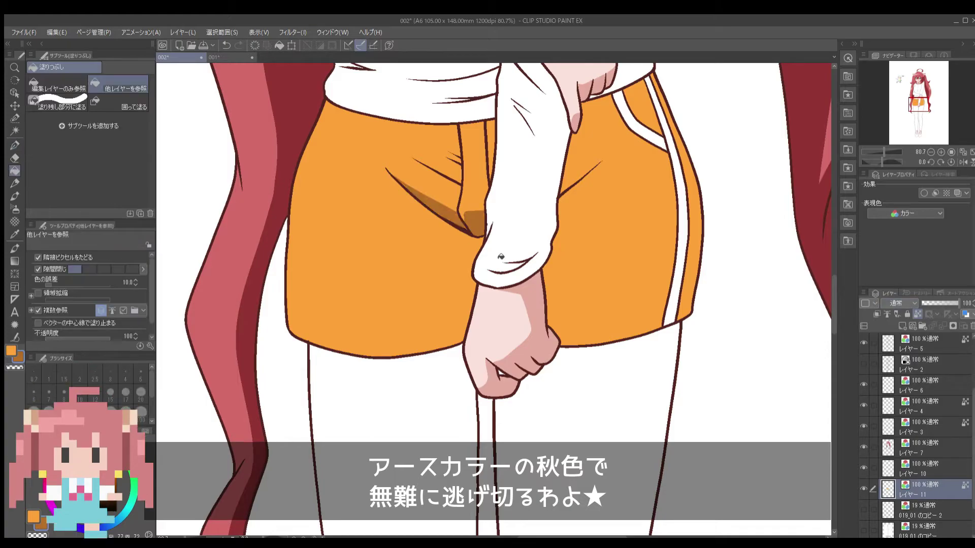
left_click_drag(386, 120, 457, 133)
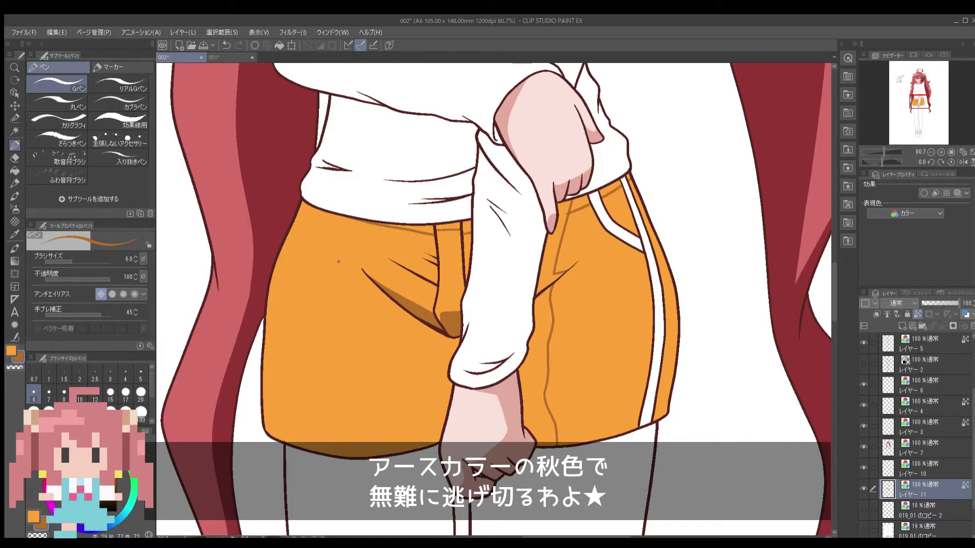
scroll(388, 240, "up", 2)
left_click_drag(360, 264, 331, 229)
left_click_drag(413, 231, 392, 256)
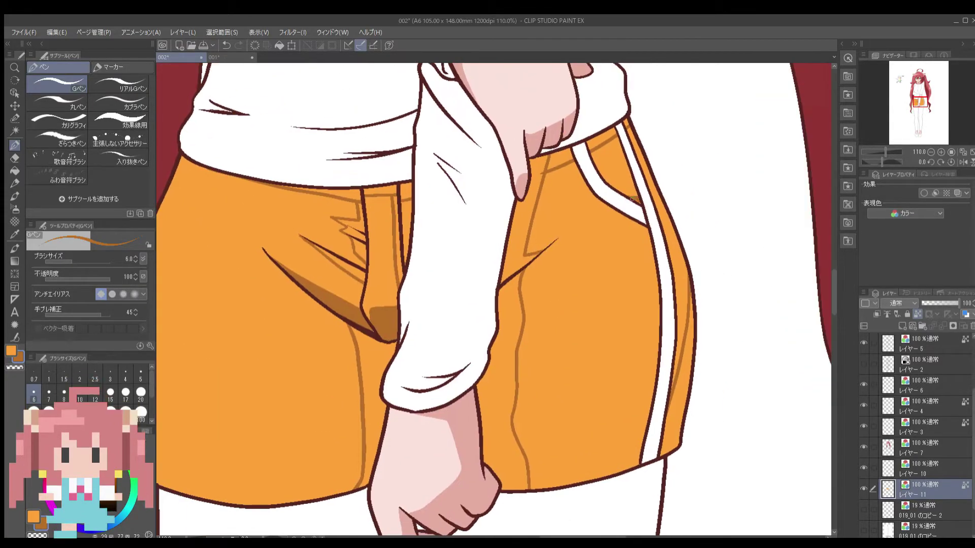
left_click_drag(346, 197, 462, 167)
Step: Fill the outlined shadow areas of the shorts with brown
key("g")
left_click(492, 378)
left_click(620, 353)
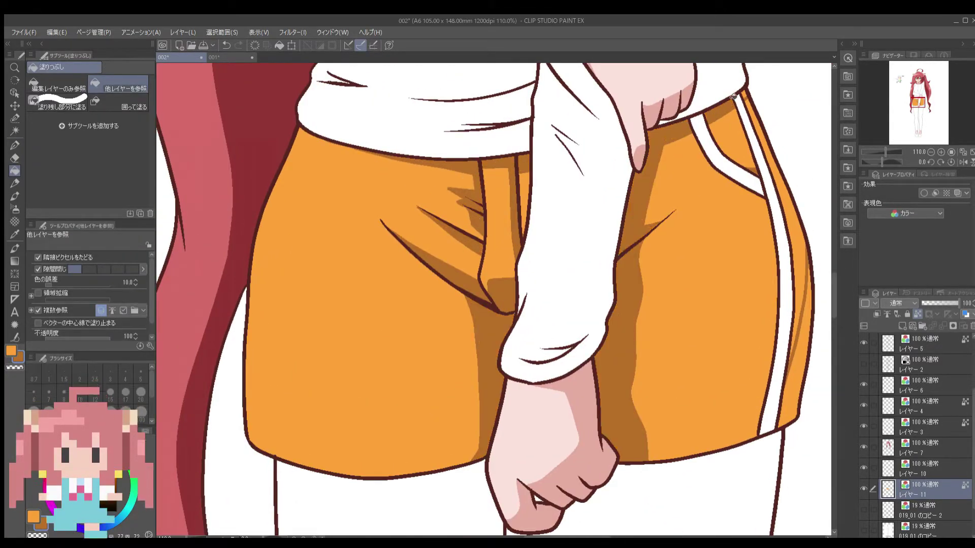
left_click(641, 191)
left_click(793, 347)
key("p")
scroll(511, 228, "up", 3)
left_click_drag(410, 169, 326, 354)
scroll(326, 354, "down", 5)
scroll(457, 203, "up", 6)
scroll(459, 185, "down", 2)
scroll(460, 184, "down", 5)
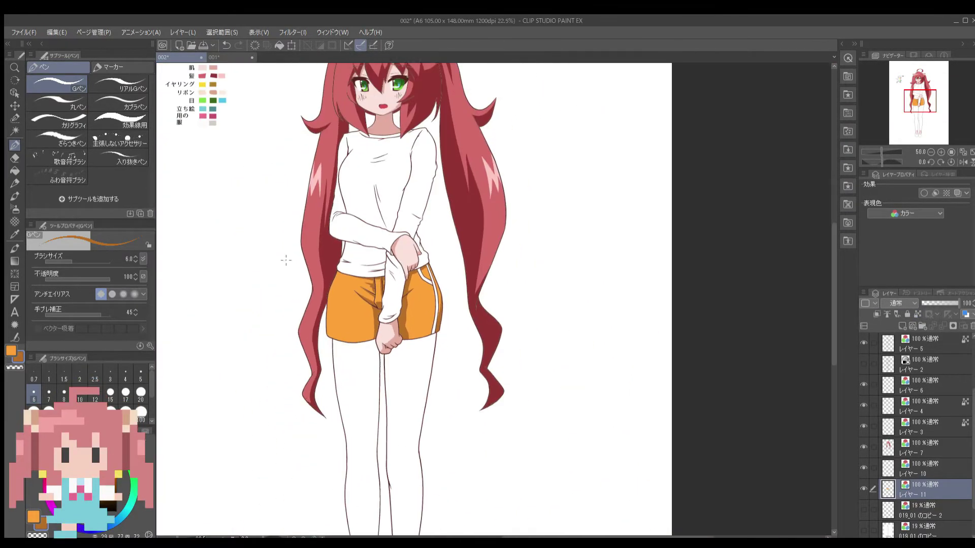
Step: Colour the shorts' pocket trim and side stripe red-orange on a new layer and add darker red shading
key("ctrl+shift+n")
key("g")
key("p")
scroll(440, 282, "up", 8)
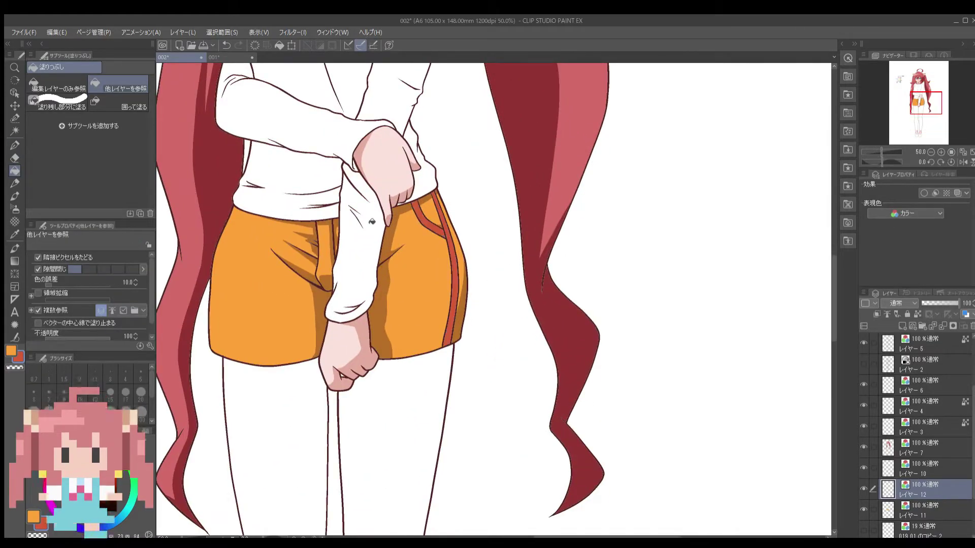
scroll(492, 321, "down", 10)
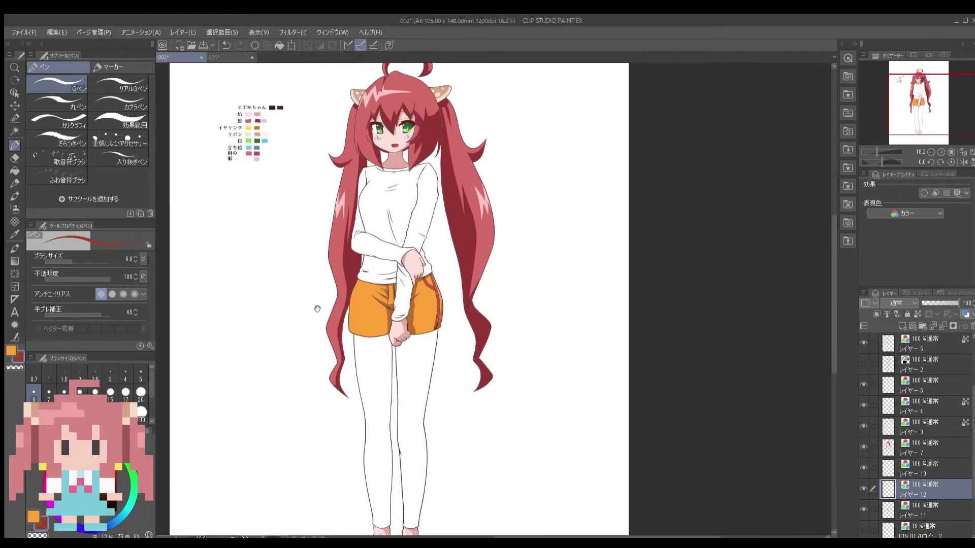
Step: Fill the sweater's body and sleeves with green on a new layer beneath the shorts' layers
scroll(316, 304, "up", 2)
left_click(921, 524)
key("ctrl+shift+n")
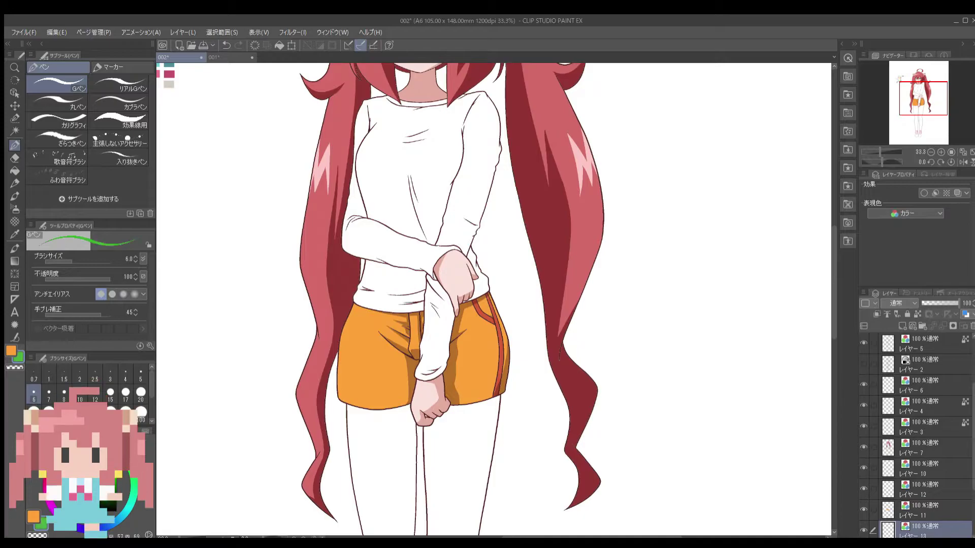
key("g")
left_click(406, 163)
scroll(436, 296, "down", 2)
scroll(436, 296, "up", 6)
scroll(436, 296, "down", 5)
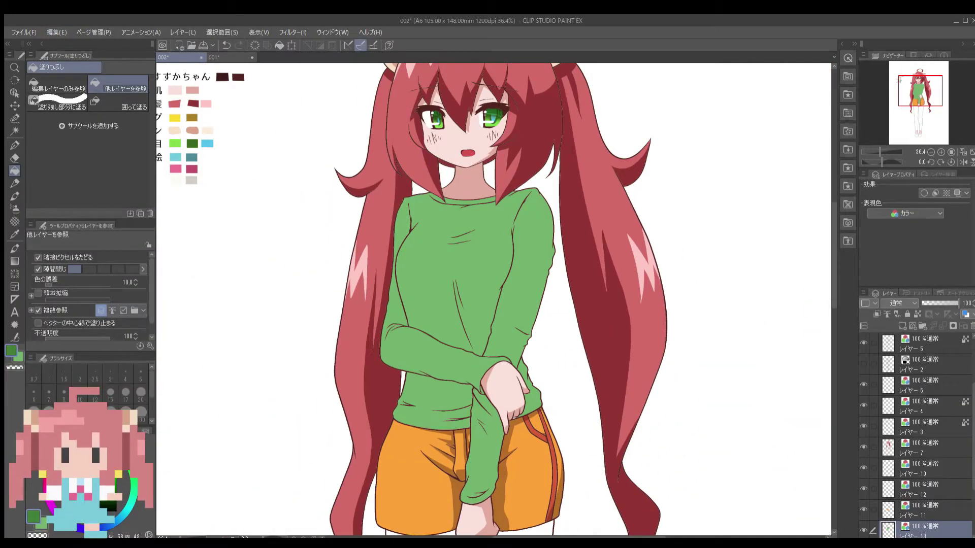
Step: Outline the sweater's shadow below the right-hand hair lock and over the shoulder, and shade the opposite armpit fold in darker green
key("p")
scroll(495, 204, "up", 5)
mouse_move(715, 230)
left_mouse_down()
mouse_move(500, 278)
mouse_move(520, 191)
left_mouse_up()
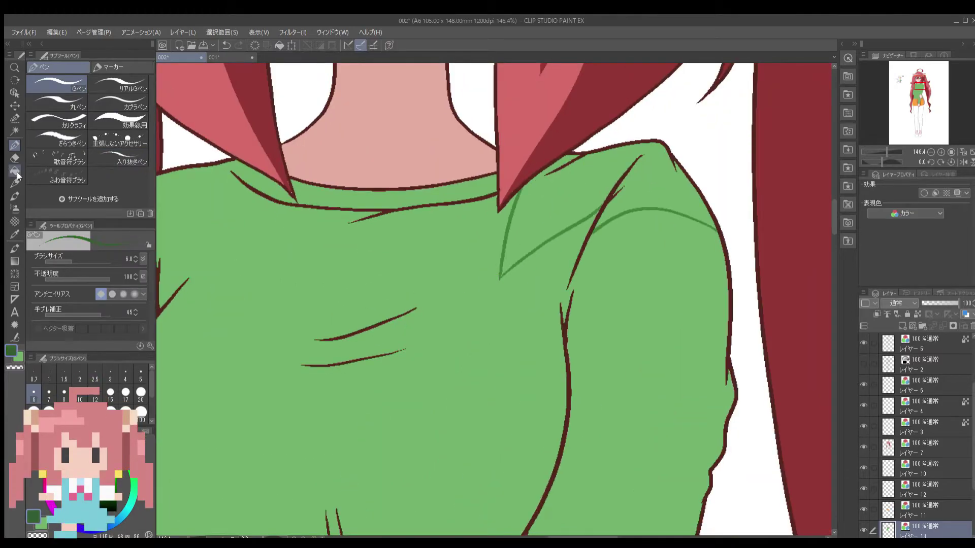
left_click(15, 171)
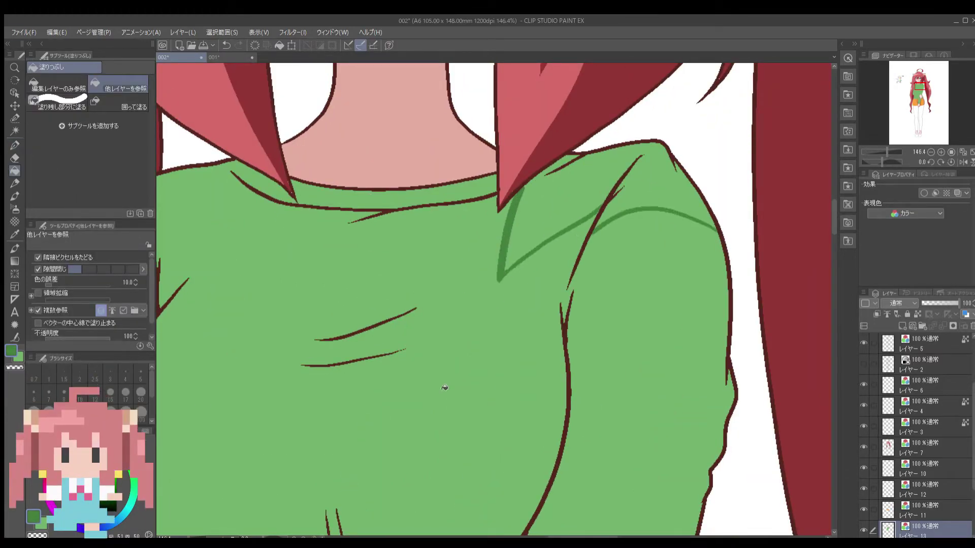
scroll(433, 382, "down", 3)
scroll(433, 381, "up", 3)
key("p")
left_click_drag(333, 257, 325, 305)
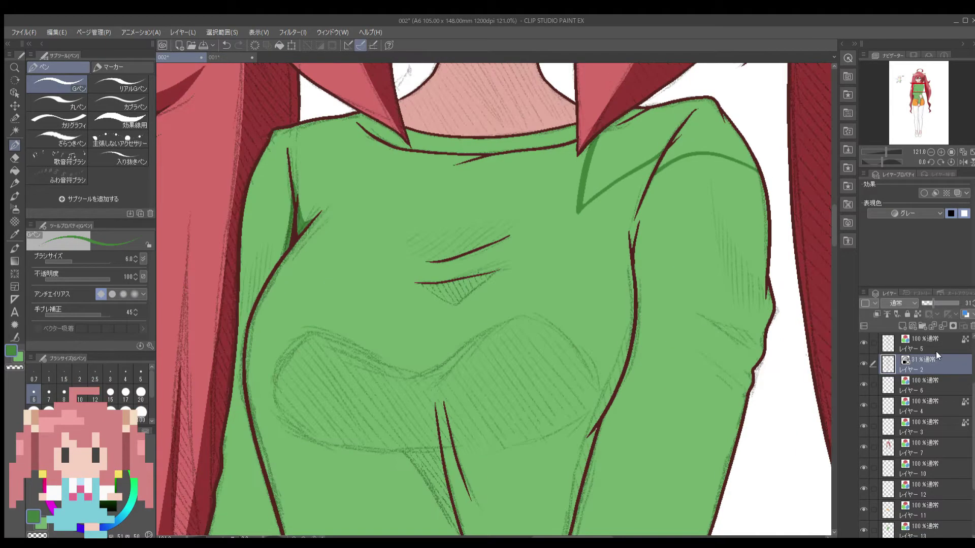
Step: Outline the shadows at the sweater's two chest folds and the upper edge of the chest shadow in darker green
mouse_move(523, 222)
left_mouse_down()
mouse_move(463, 229)
mouse_move(421, 256)
left_mouse_up()
left_click_drag(500, 271, 413, 285)
scroll(413, 285, "down", 3)
mouse_move(333, 274)
left_mouse_down()
mouse_move(584, 224)
mouse_move(629, 309)
left_mouse_up()
scroll(507, 284, "down", 2)
Step: Close the chest shadow's lower edge in darker green and outline the torso fold shadows beneath it and beside the arm
left_click_drag(614, 276, 493, 324)
scroll(507, 284, "down", 2)
left_click_drag(426, 269, 490, 355)
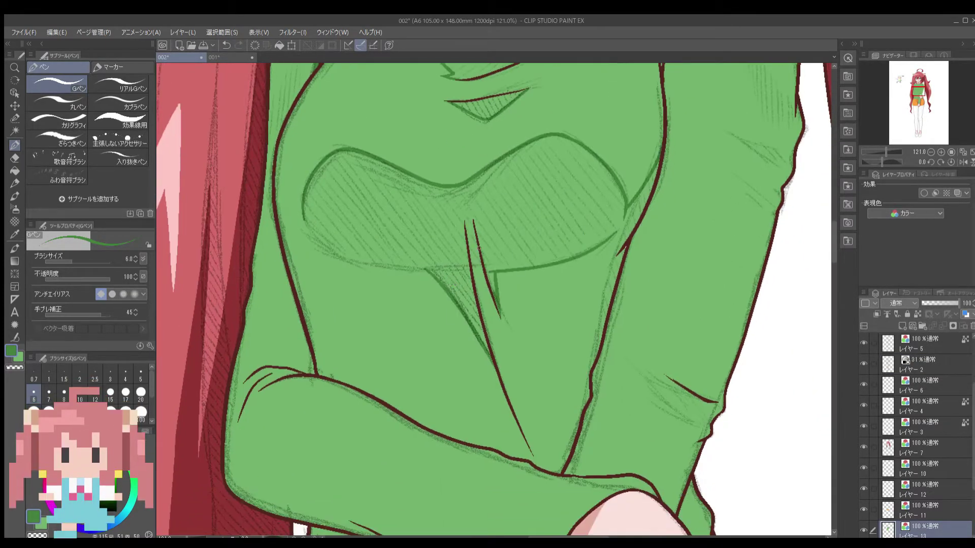
left_click_drag(304, 219, 429, 274)
left_click_drag(617, 232, 584, 406)
scroll(584, 406, "down", 2)
left_click_drag(511, 292, 548, 340)
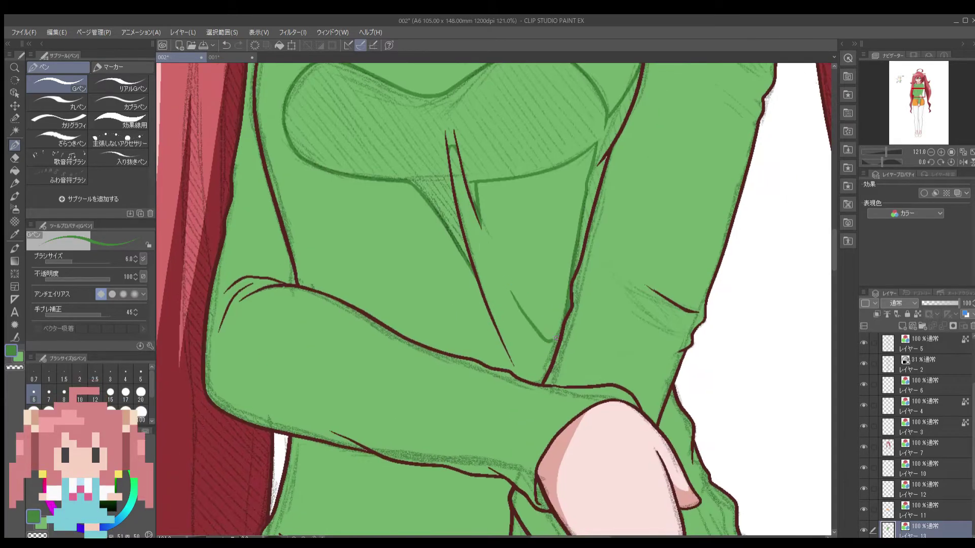
Step: Outline the shadows along the underside of the crossed forearm and down the hanging sleeve to its cuff
scroll(549, 341, "down", 3)
left_click_drag(655, 180, 523, 282)
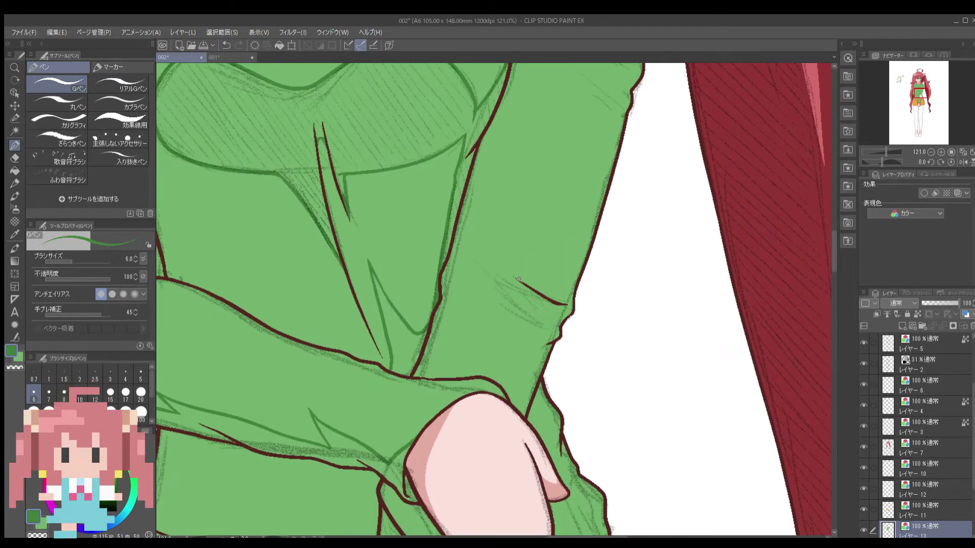
scroll(523, 282, "down", 2)
left_click_drag(558, 236, 478, 200)
mouse_move(452, 296)
left_mouse_down()
mouse_move(514, 264)
mouse_move(494, 241)
left_mouse_up()
mouse_move(541, 264)
left_mouse_down()
mouse_move(500, 255)
mouse_move(545, 51)
left_mouse_up()
scroll(465, 143, "down", 3)
scroll(465, 142, "up", 1)
left_click_drag(546, 66, 463, 336)
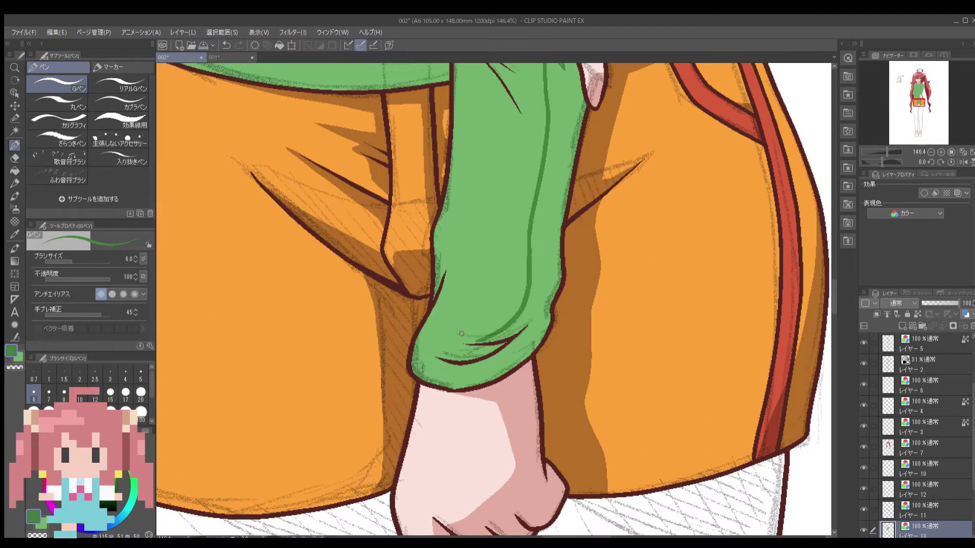
Step: Outline the fold shadows on the hanging sleeve and the shadow across the sweater's waist and hem
scroll(491, 379, "up", 5)
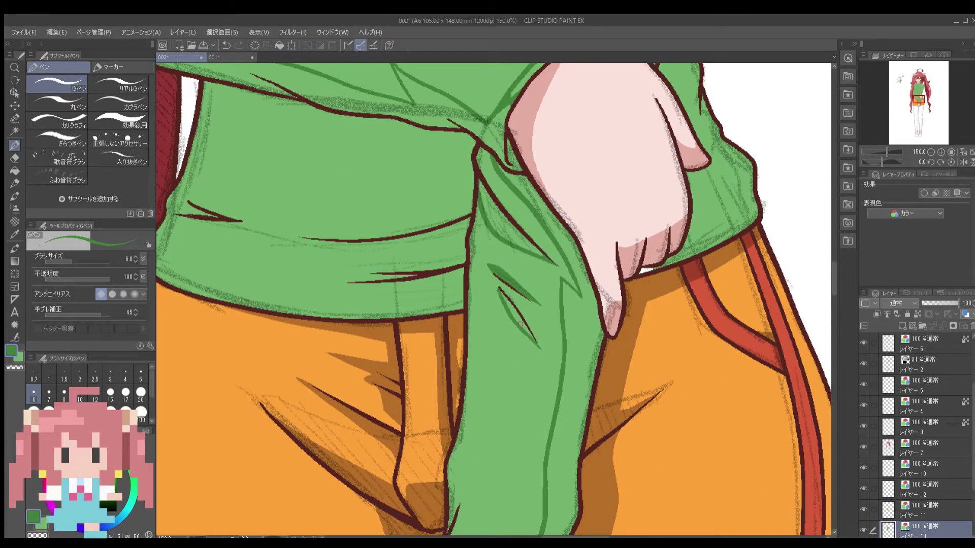
left_click_drag(540, 349, 644, 402)
left_click_drag(365, 175, 540, 260)
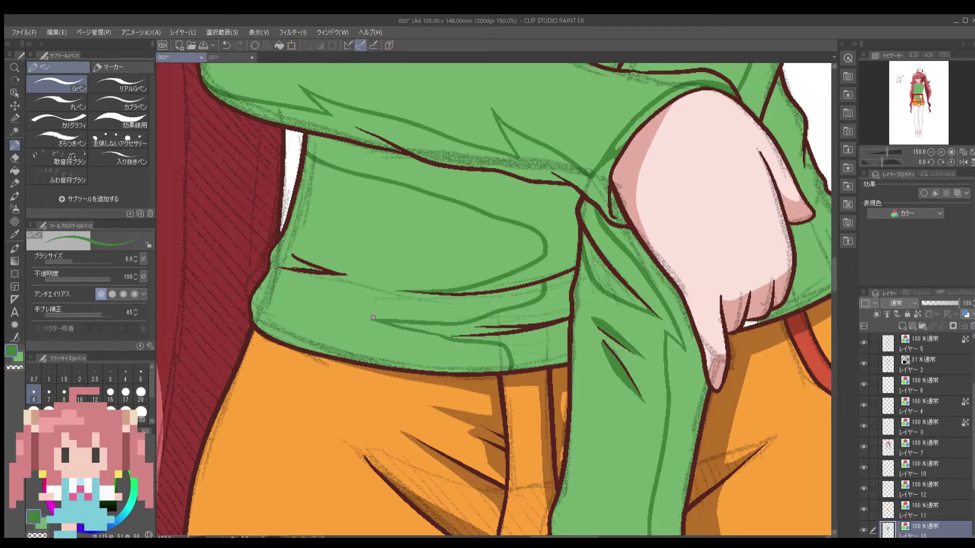
scroll(492, 260, "down", 3)
Step: Outline the curved fold shadows on the upper sleeve and the shadow edge on the opposite arm above the elbow
scroll(508, 191, "up", 4)
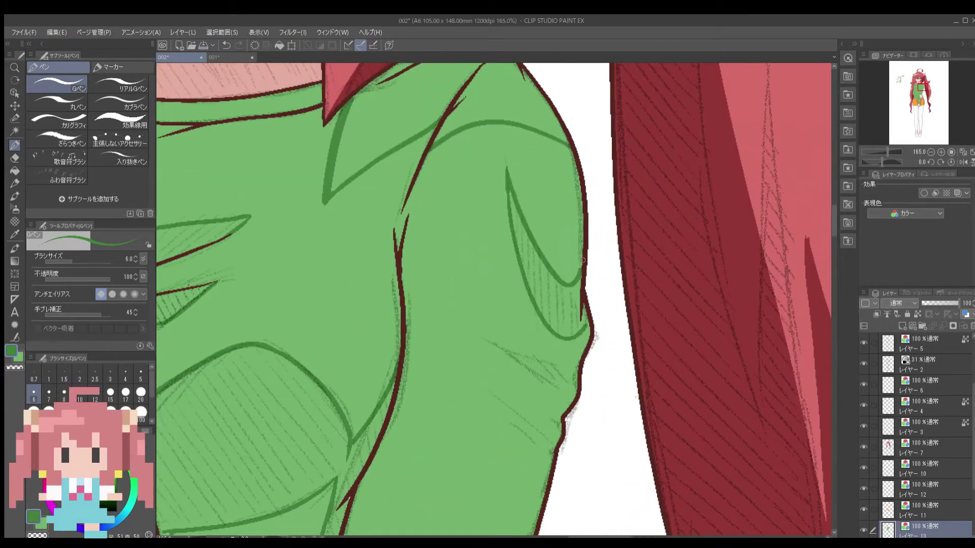
scroll(579, 275, "down", 3)
scroll(283, 274, "up", 5)
scroll(395, 267, "down", 1)
scroll(258, 287, "down", 5)
scroll(421, 208, "up", 6)
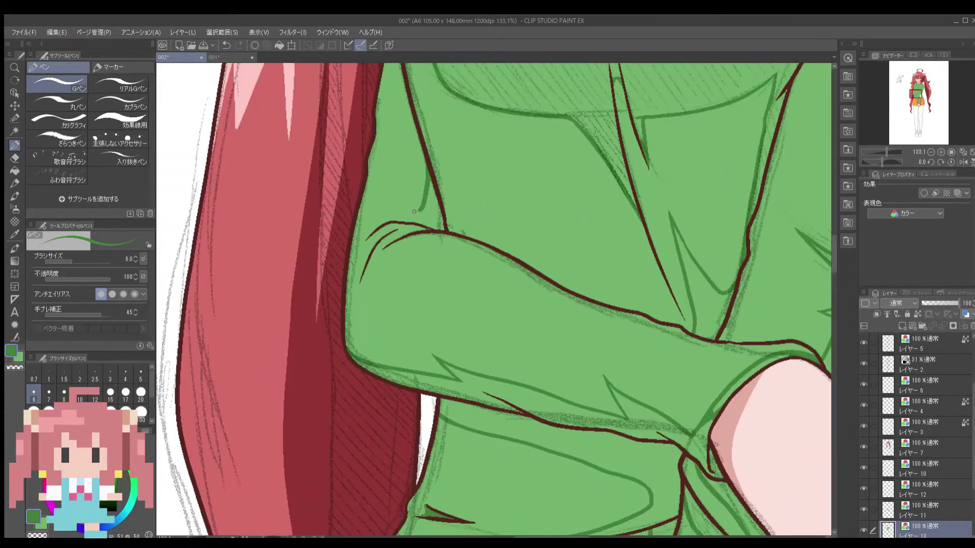
scroll(386, 246, "down", 5)
Step: Fill all outlined sweater shadow areas, including the collar, chest folds and sleeves, with darker green
key("g")
scroll(436, 378, "up", 6)
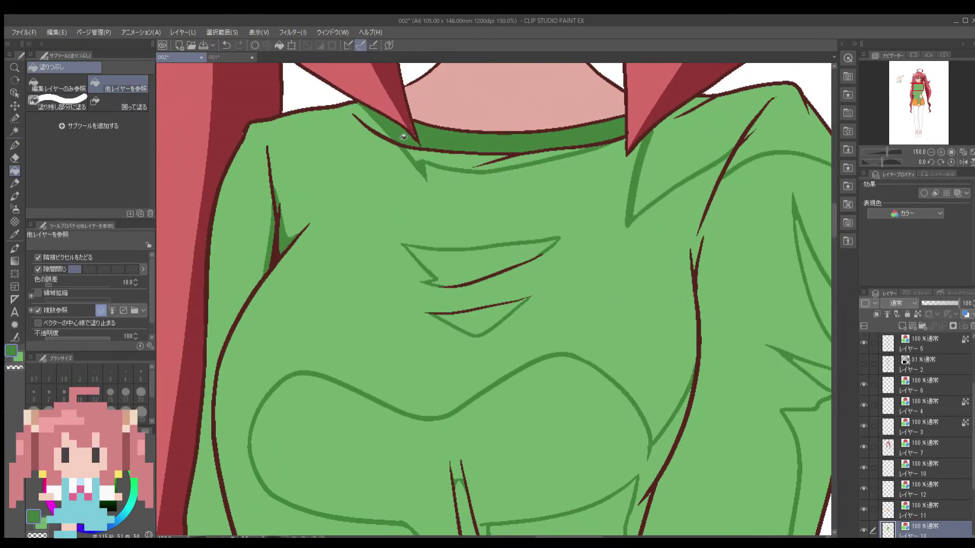
left_click_drag(433, 386, 489, 196)
key("p")
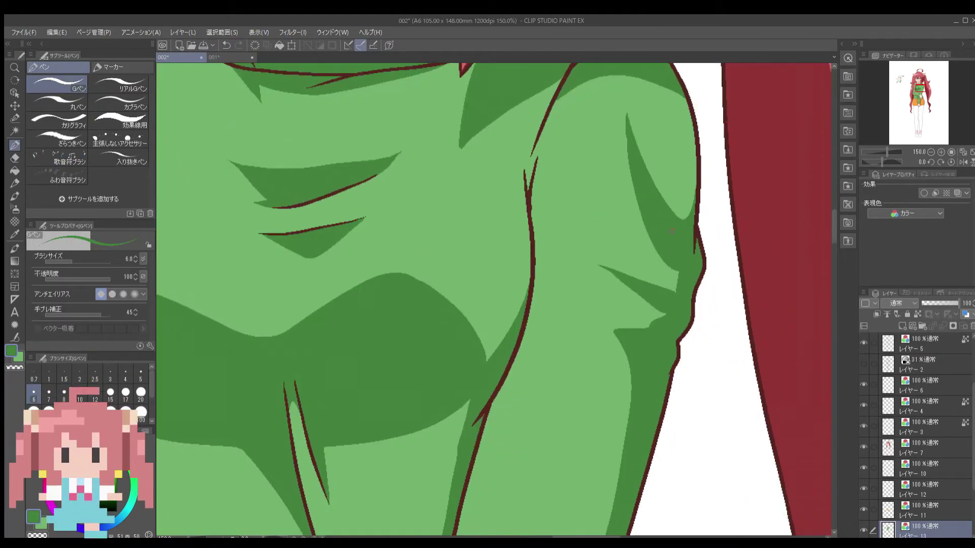
Step: Fill both legs of the tights with dark brown on a new layer beneath the sweater's layers
scroll(267, 300, "down", 5)
scroll(309, 367, "up", 2)
left_click_drag(308, 368, 293, 217)
key("alt+[")
key("g")
left_click(386, 304)
scroll(284, 261, "down", 3)
scroll(285, 261, "up", 3)
Step: Outline the lit areas on both legs of the tights in lighter mauve-brown, leaving shadow below the shorts and along the sides
key("p")
scroll(468, 234, "up", 1)
left_click_drag(468, 395, 468, 234)
scroll(426, 133, "up", 3)
scroll(423, 319, "down", 2)
scroll(424, 319, "up", 1)
left_click_drag(464, 114, 451, 290)
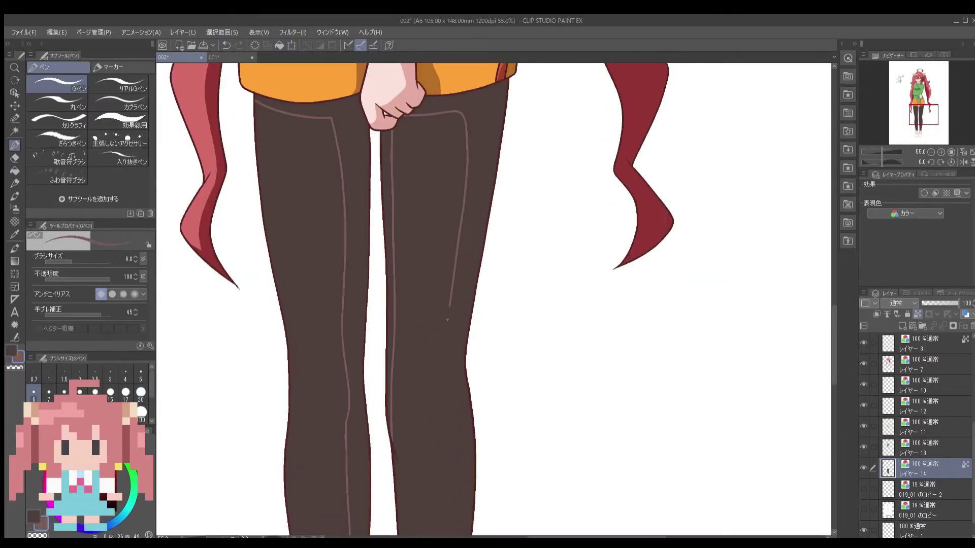
Step: Fill the outlined lit areas of the tights with mauve-brown
scroll(451, 297, "down", 4)
key("g")
scroll(451, 297, "up", 2)
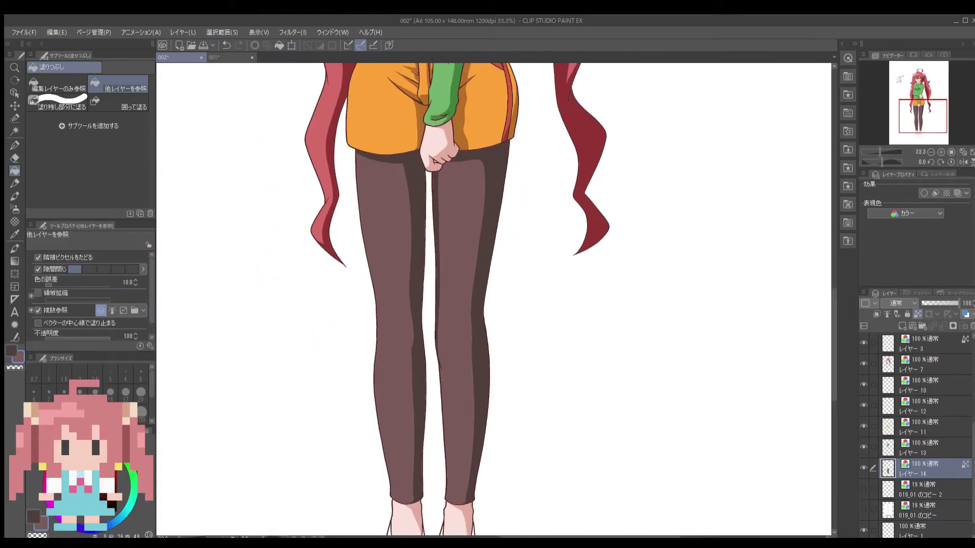
left_click(486, 315)
Step: Colour both shoes orange and outline and fill their side shadows with brown on the tights' layer
key("p")
scroll(421, 152, "up", 4)
scroll(340, 282, "down", 6)
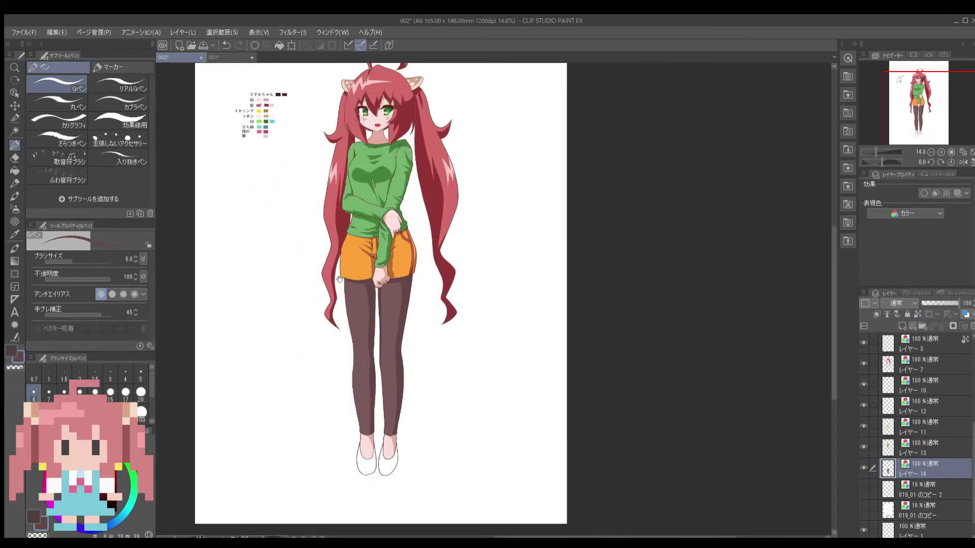
scroll(338, 294, "up", 5)
scroll(337, 294, "down", 3)
scroll(540, 275, "up", 4)
left_click_drag(547, 213, 543, 265)
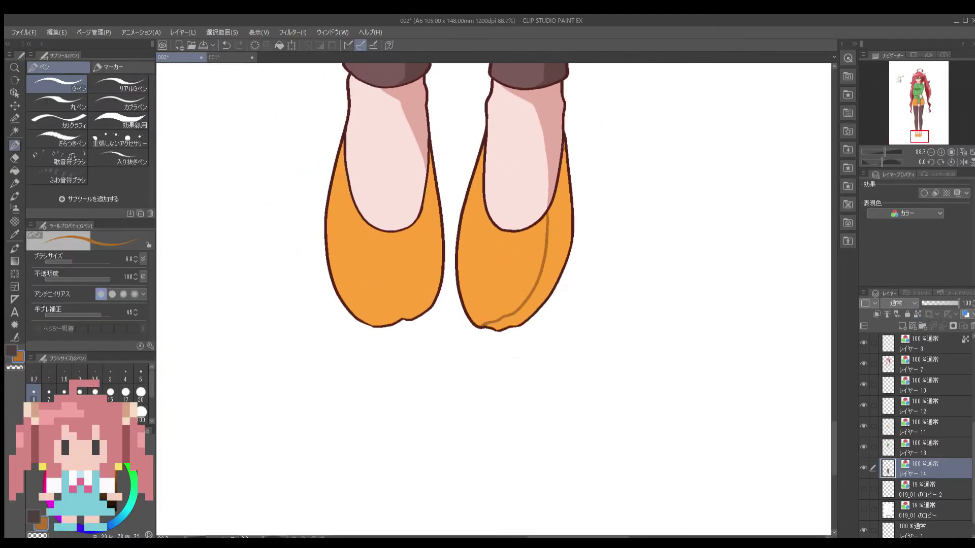
key("g")
scroll(348, 211, "down", 6)
Step: Hide the paper background and paint the whites of both eyes white on a new layer beneath the tights' layer
scroll(439, 283, "up", 3)
scroll(440, 283, "down", 1)
key("ctrl+shift+n")
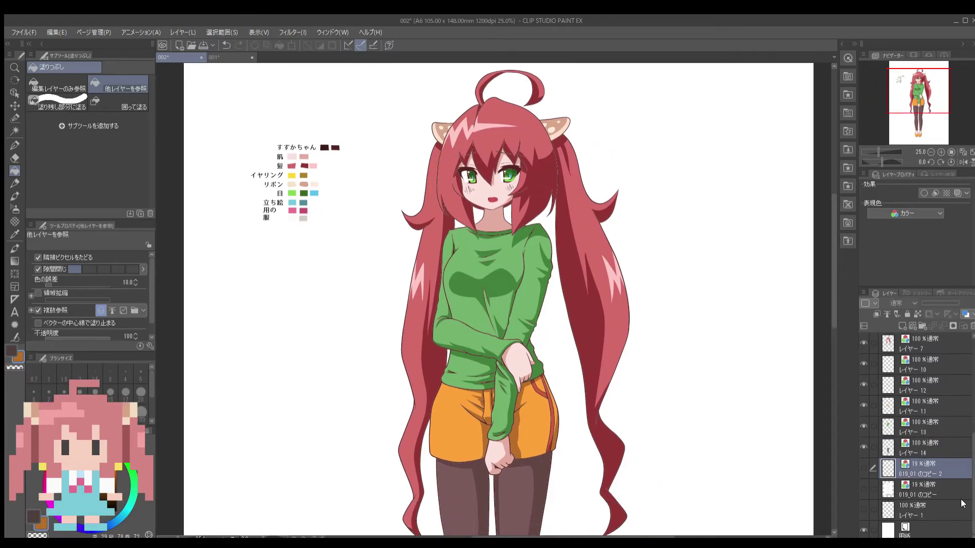
key("p")
scroll(490, 203, "up", 5)
scroll(326, 355, "down", 4)
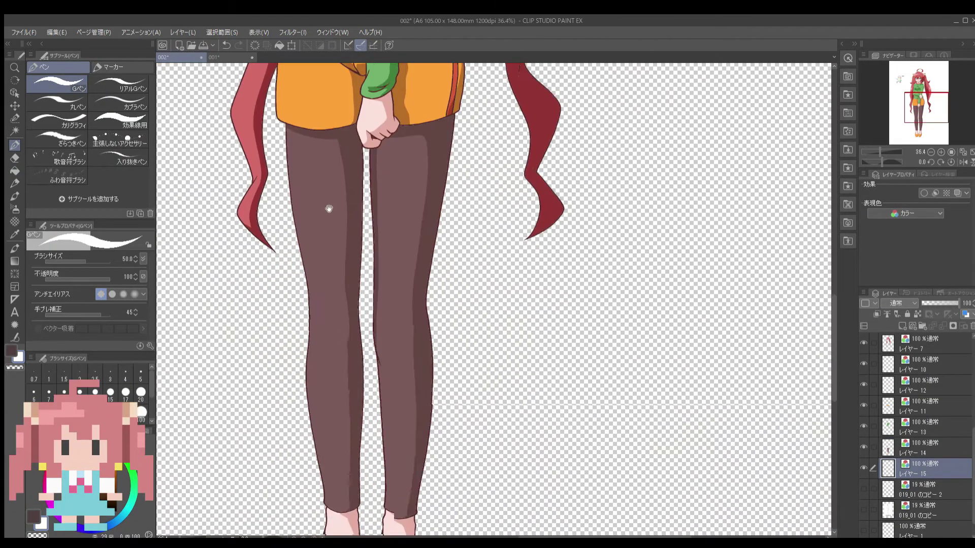
key("ctrl+Tab")
key("ctrl+Tab")
scroll(357, 245, "up", 5)
Step: Shade the upper part of both eye whites with grey-blue
key("b")
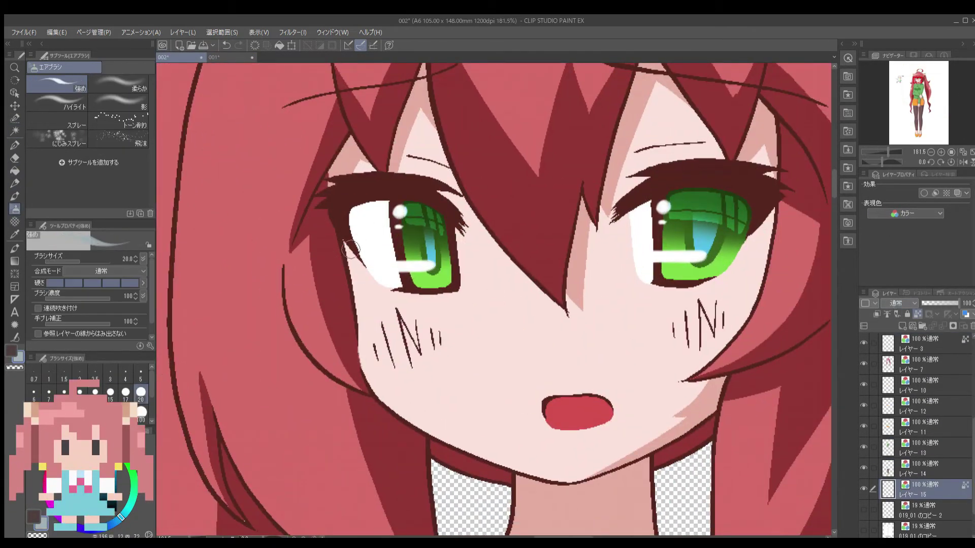
left_click(14, 147)
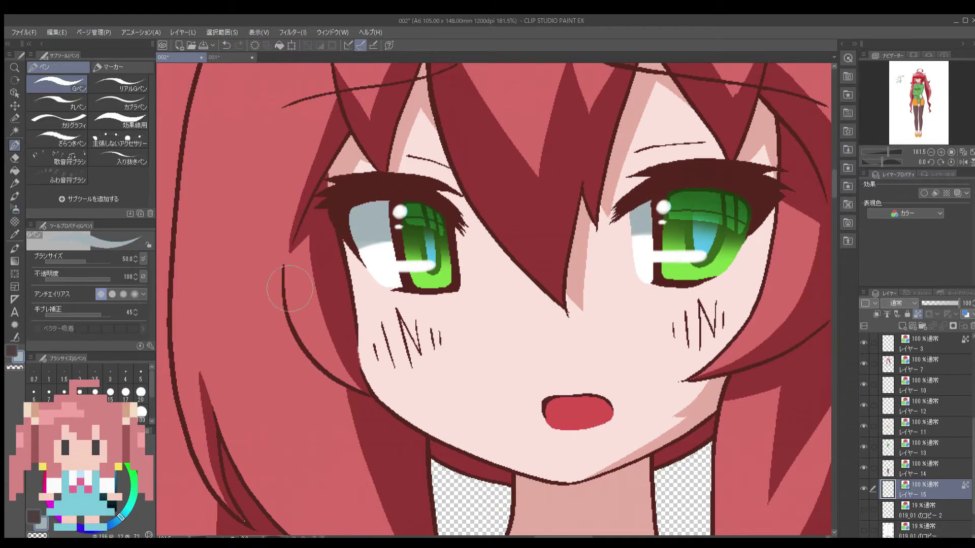
scroll(289, 286, "down", 6)
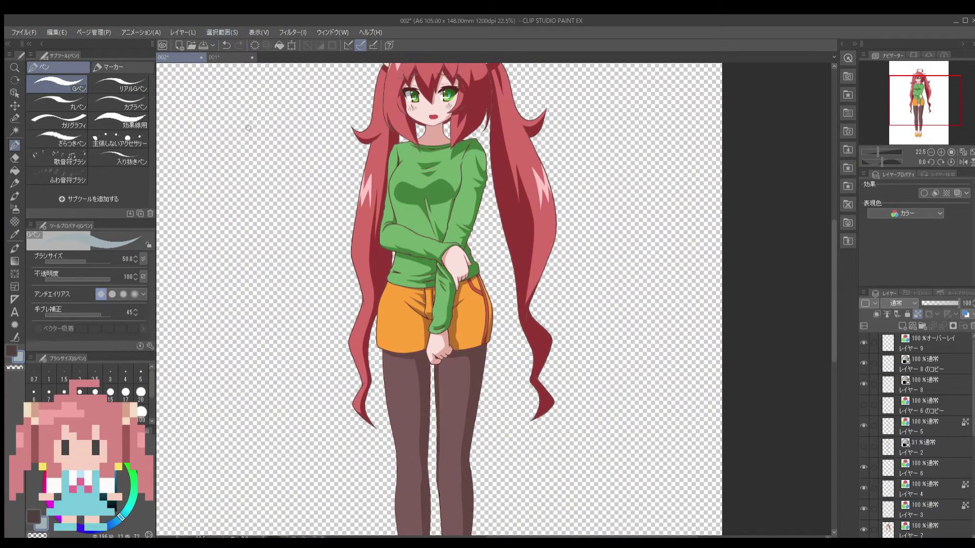
Step: Airbrush soft pink blush on both cheeks within the face selection and recolour the blush lines red
key("ctrl+minus")
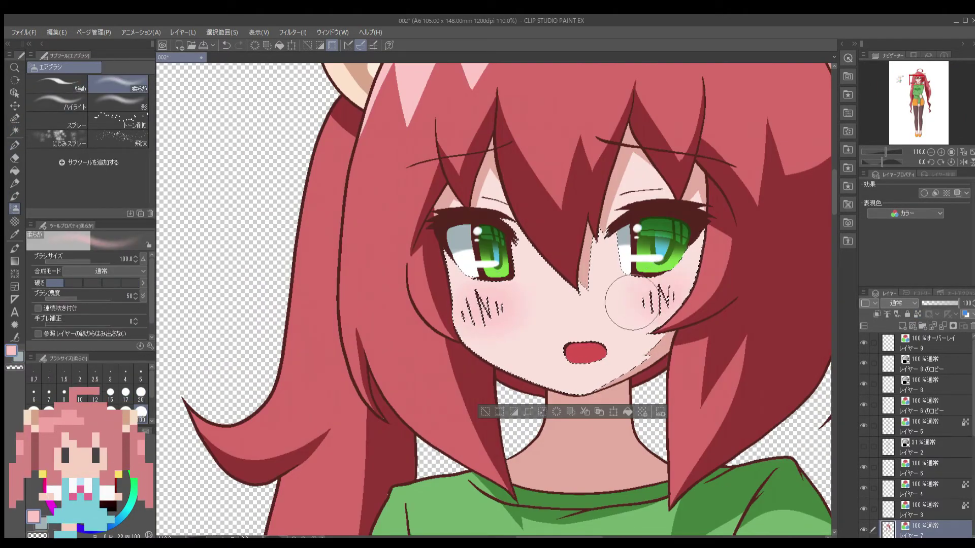
key("ctrl+d")
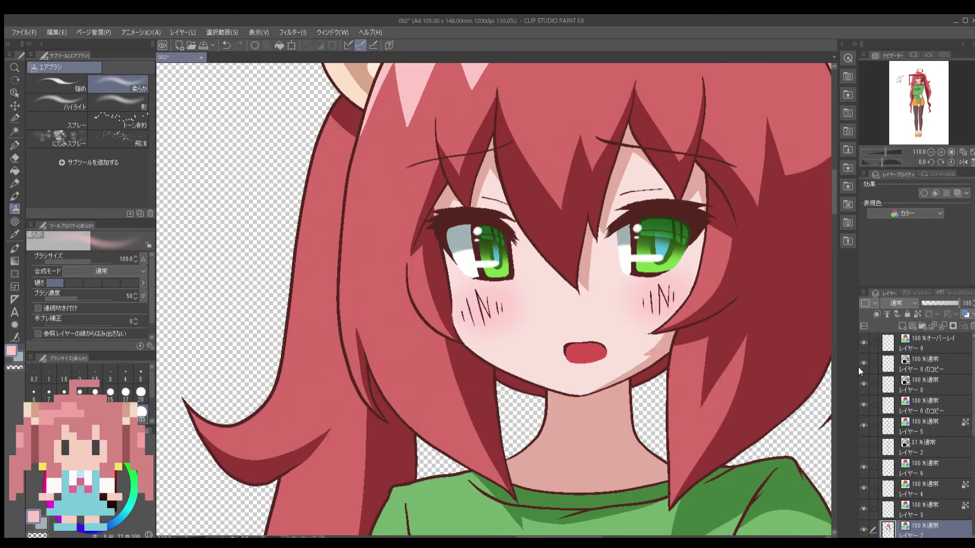
left_click(924, 429)
key("p")
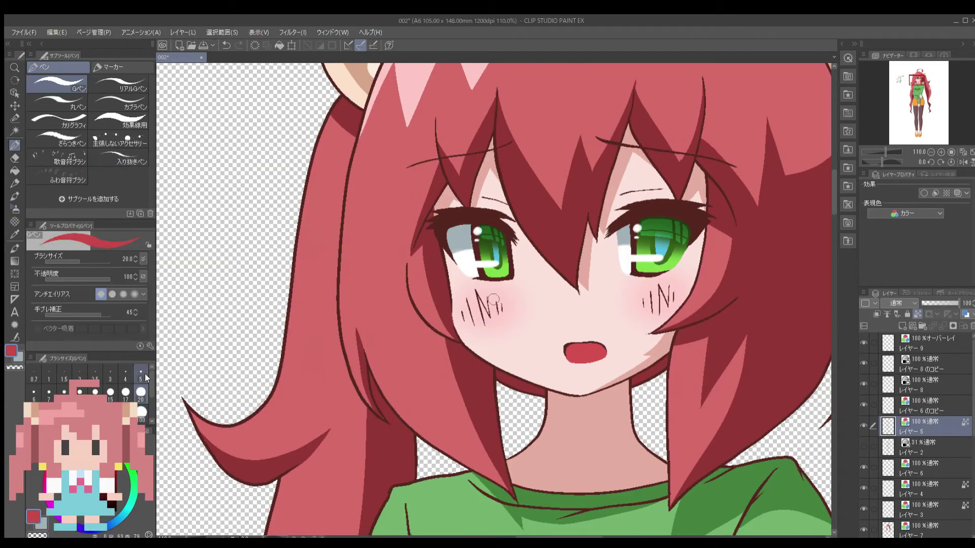
scroll(488, 294, "up", 5)
key("ctrl+minus")
Step: Set up the soft airbrush in white at size 10 on the layer レイヤー 8 のコピー
left_click(923, 364)
left_click(16, 207)
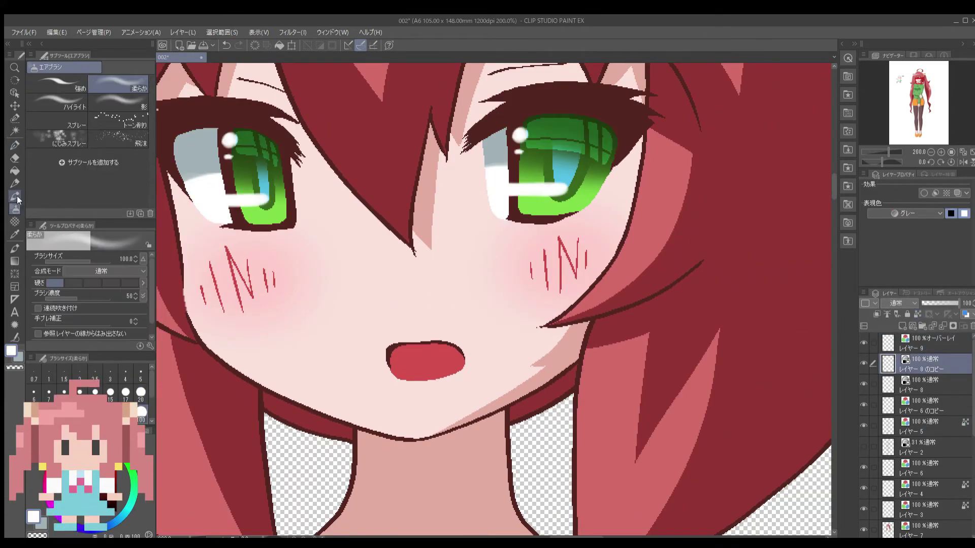
scroll(247, 244, "down", 10)
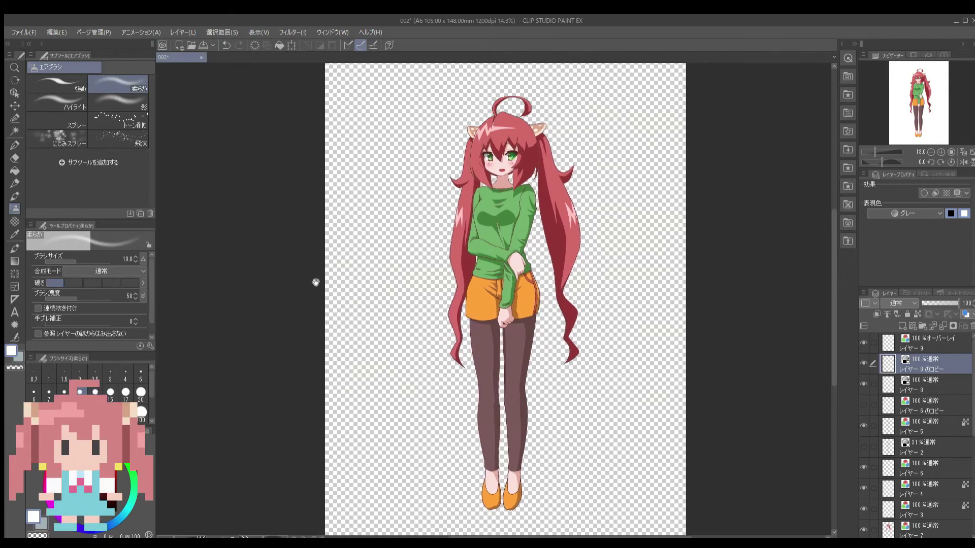